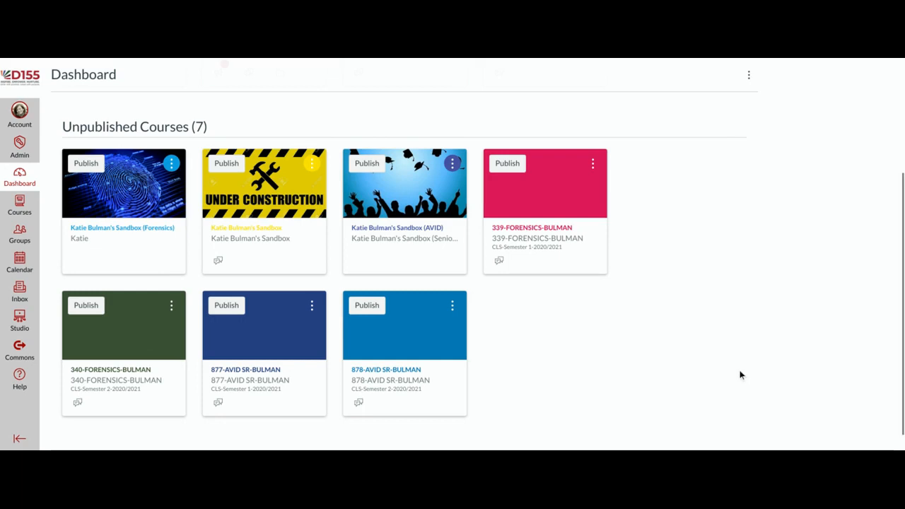
Step: Open the Courses tray listing four published and seven unpublished courses
{"action": "scroll", "coordinate": [741, 375], "scroll_direction": "up", "scroll_amount": 1}
{"action": "scroll", "coordinate": [741, 375], "scroll_direction": "up", "scroll_amount": 3}
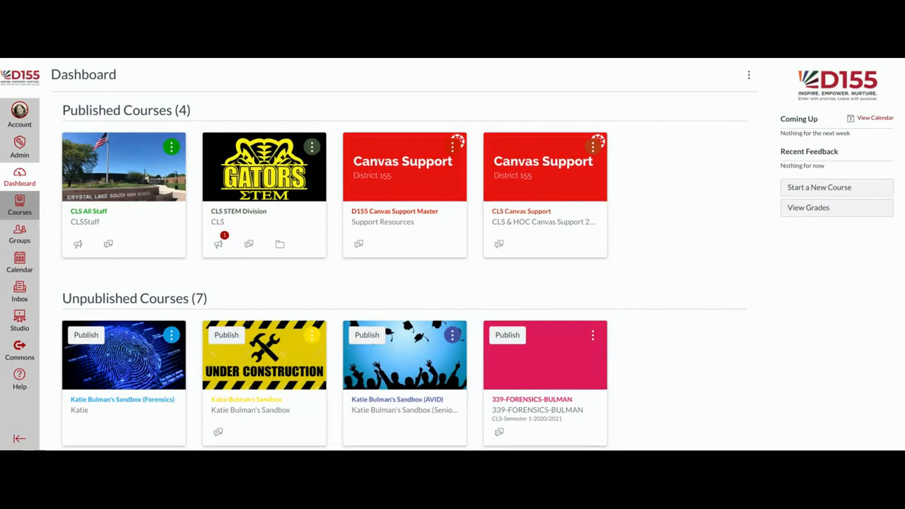
{"action": "left_click", "coordinate": [20, 203]}
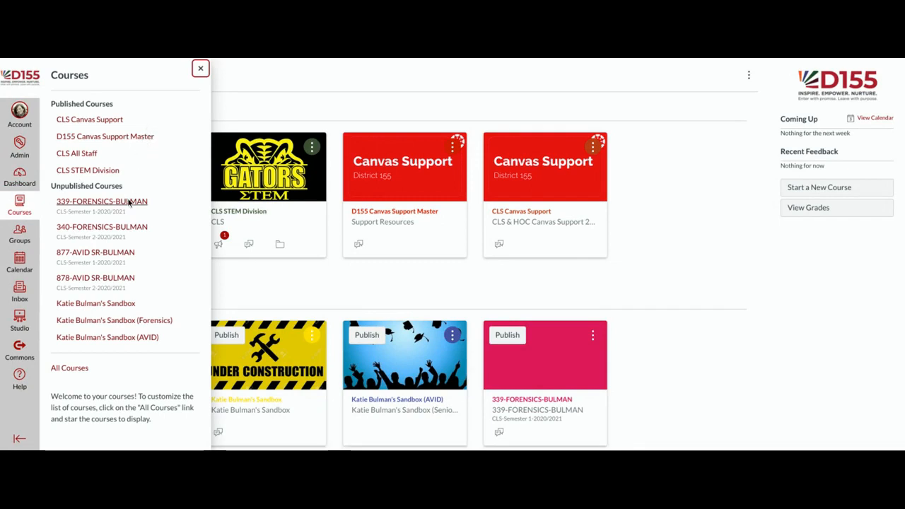
Step: Go to All Courses and browse every enrollment with its role and status
{"action": "left_click", "coordinate": [74, 370]}
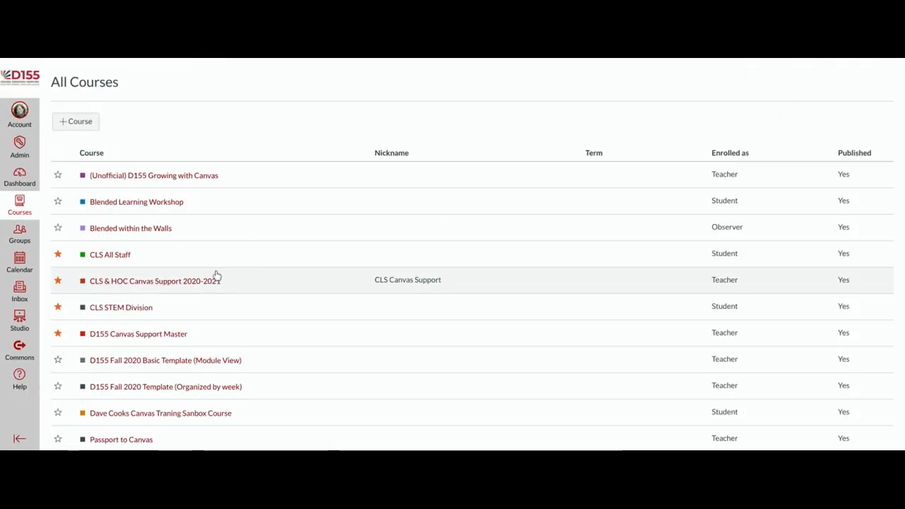
{"action": "scroll", "coordinate": [335, 173], "scroll_direction": "down", "scroll_amount": 1}
{"action": "scroll", "coordinate": [337, 174], "scroll_direction": "down", "scroll_amount": 3}
{"action": "scroll", "coordinate": [336, 182], "scroll_direction": "down", "scroll_amount": 3}
{"action": "scroll", "coordinate": [336, 184], "scroll_direction": "down", "scroll_amount": 3}
{"action": "scroll", "coordinate": [336, 183], "scroll_direction": "down", "scroll_amount": 2}
{"action": "scroll", "coordinate": [330, 189], "scroll_direction": "down", "scroll_amount": 1}
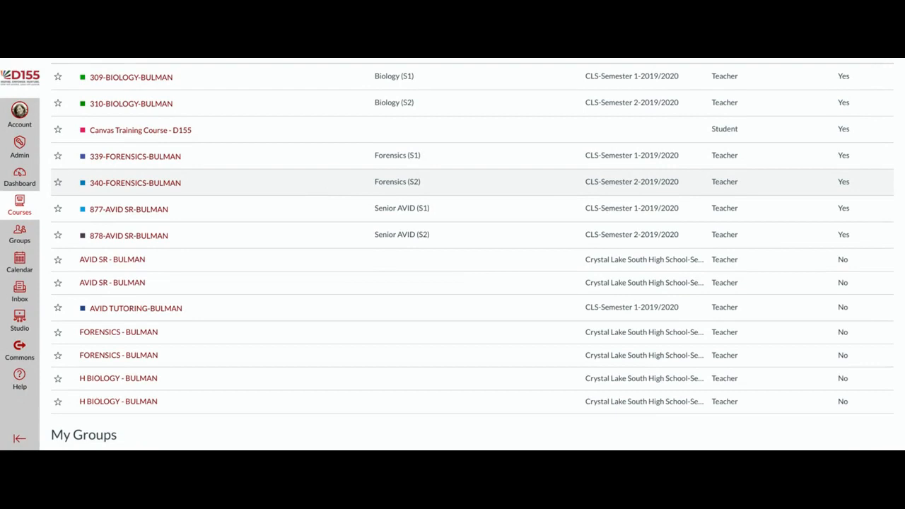
{"action": "scroll", "coordinate": [327, 207], "scroll_direction": "up", "scroll_amount": 1}
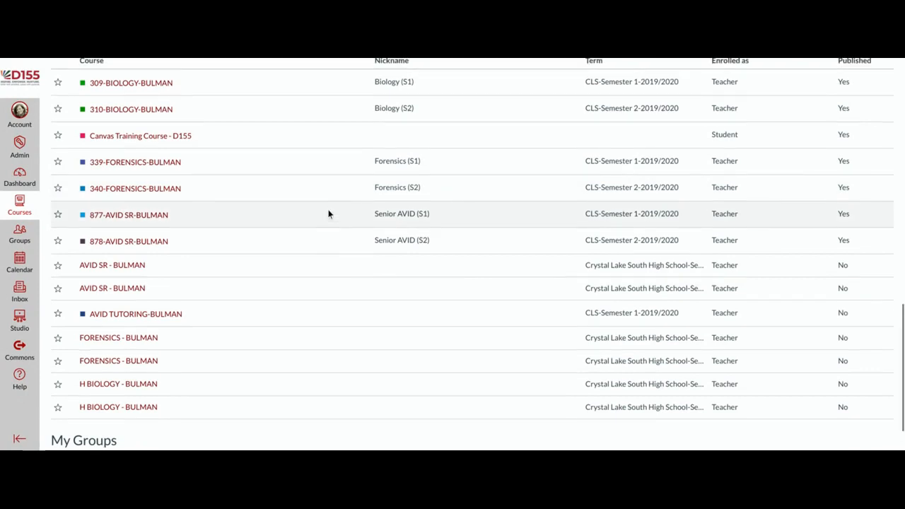
{"action": "scroll", "coordinate": [328, 213], "scroll_direction": "up", "scroll_amount": 2}
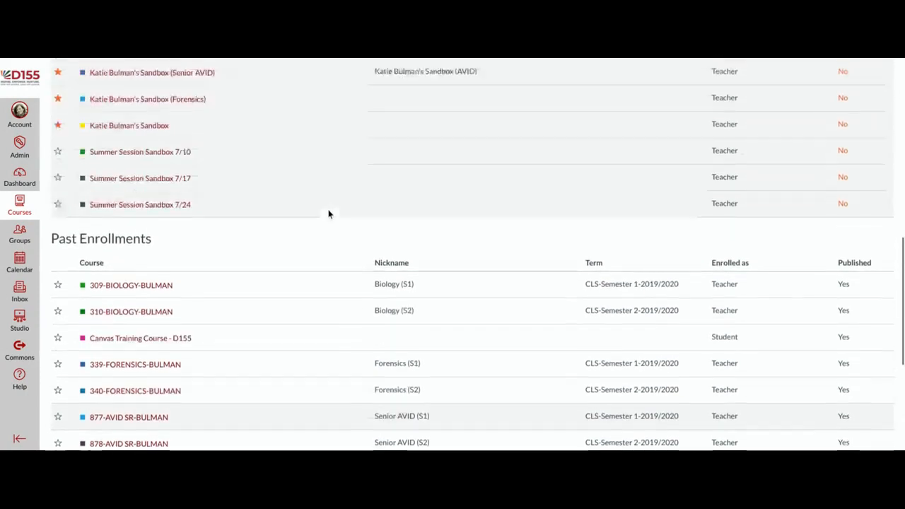
{"action": "scroll", "coordinate": [328, 213], "scroll_direction": "up", "scroll_amount": 1}
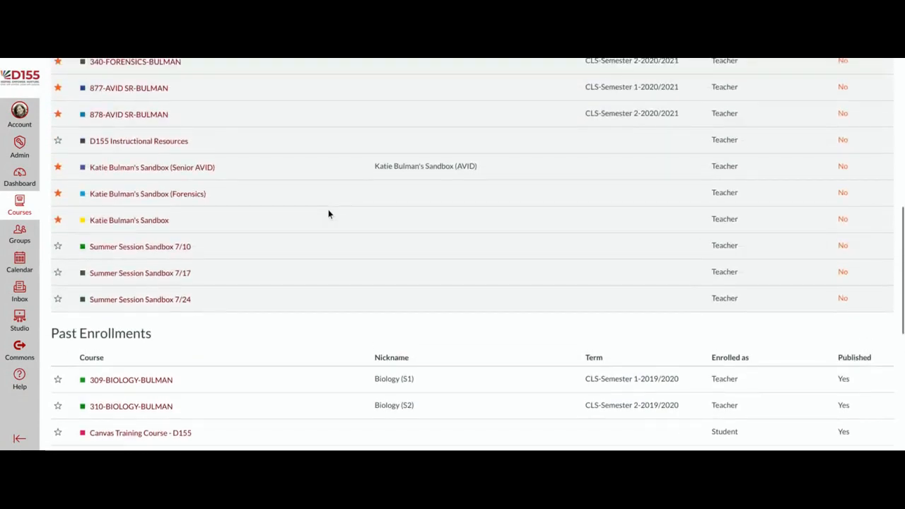
{"action": "scroll", "coordinate": [328, 214], "scroll_direction": "up", "scroll_amount": 1}
{"action": "scroll", "coordinate": [328, 214], "scroll_direction": "up", "scroll_amount": 1}
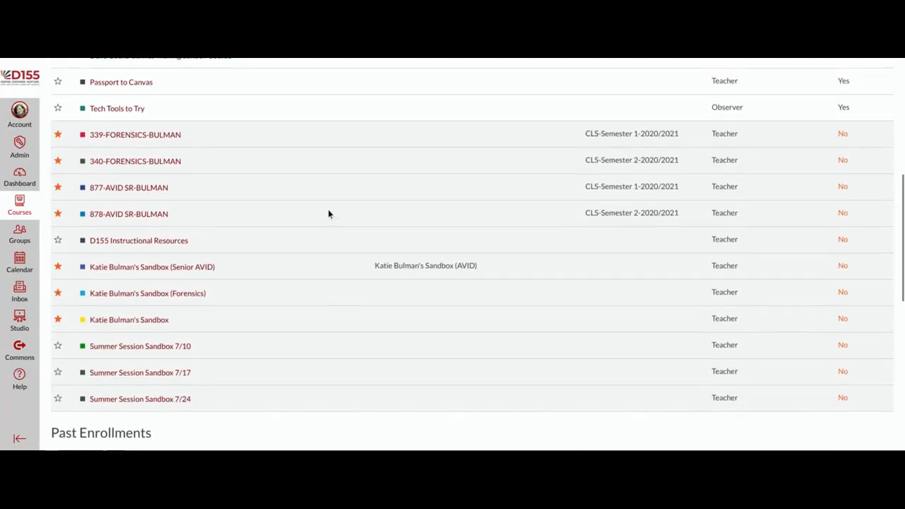
{"action": "scroll", "coordinate": [328, 214], "scroll_direction": "up", "scroll_amount": 1}
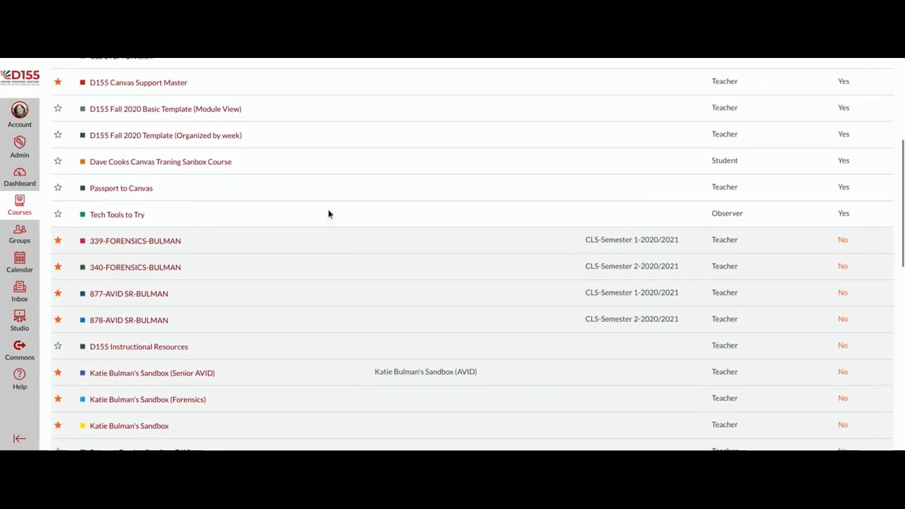
{"action": "scroll", "coordinate": [329, 213], "scroll_direction": "down", "scroll_amount": 2}
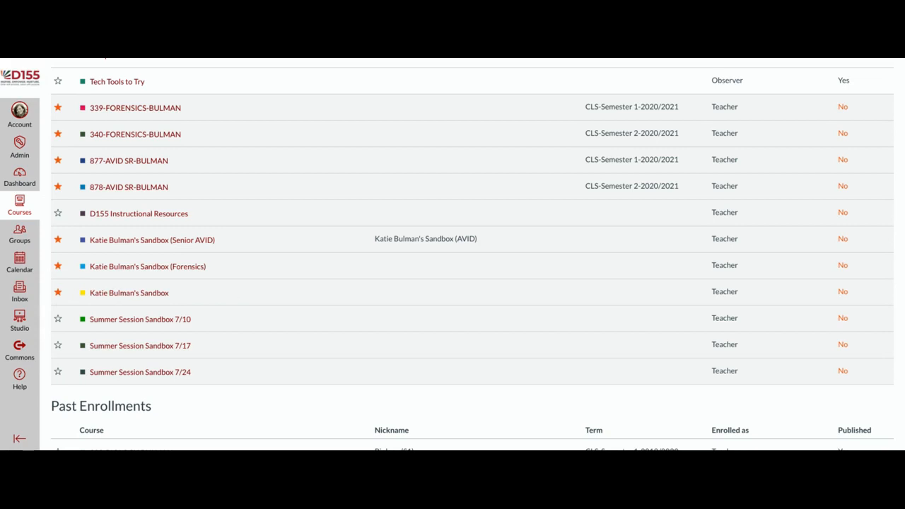
Step: Star the plain Sandbox course as a favourite
{"action": "left_click", "coordinate": [59, 293]}
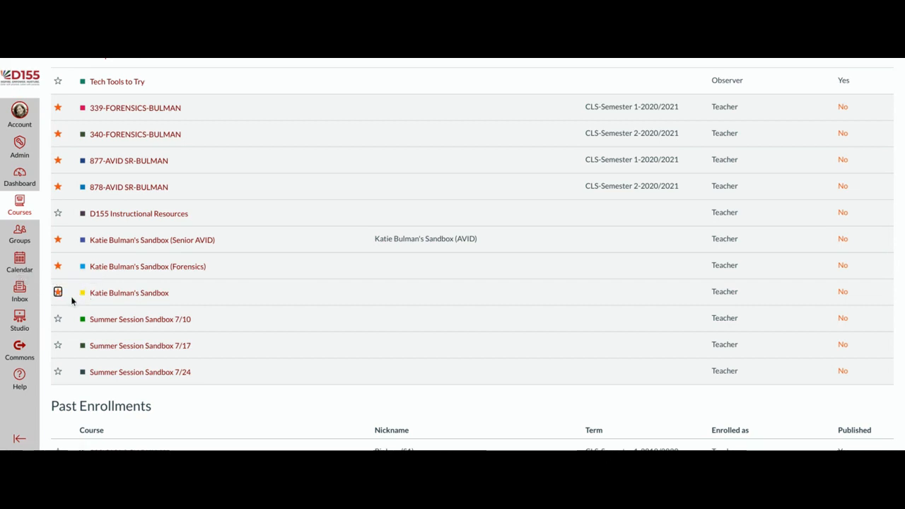
{"action": "scroll", "coordinate": [280, 294], "scroll_direction": "up", "scroll_amount": 1}
{"action": "scroll", "coordinate": [280, 294], "scroll_direction": "up", "scroll_amount": 5}
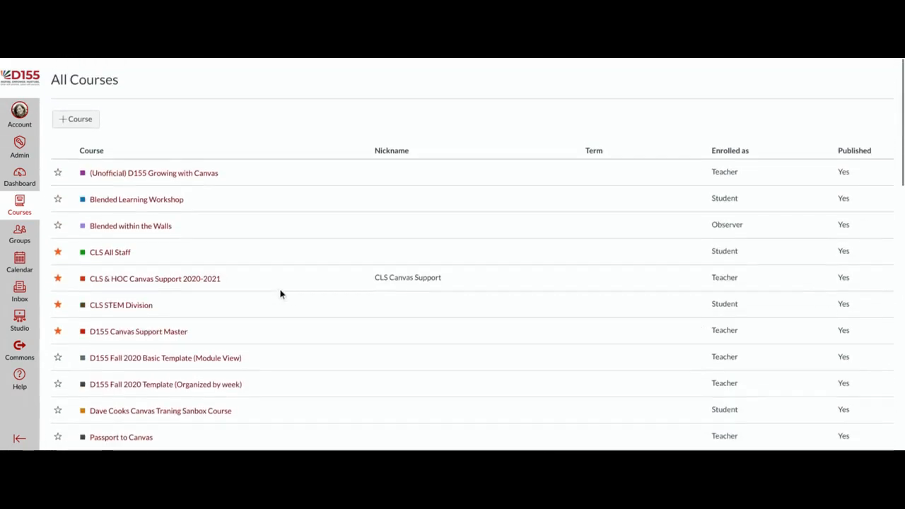
Step: Create a new course named with the instructor's name followed by 'Sandbox (Class)'
{"action": "left_click", "coordinate": [76, 125]}
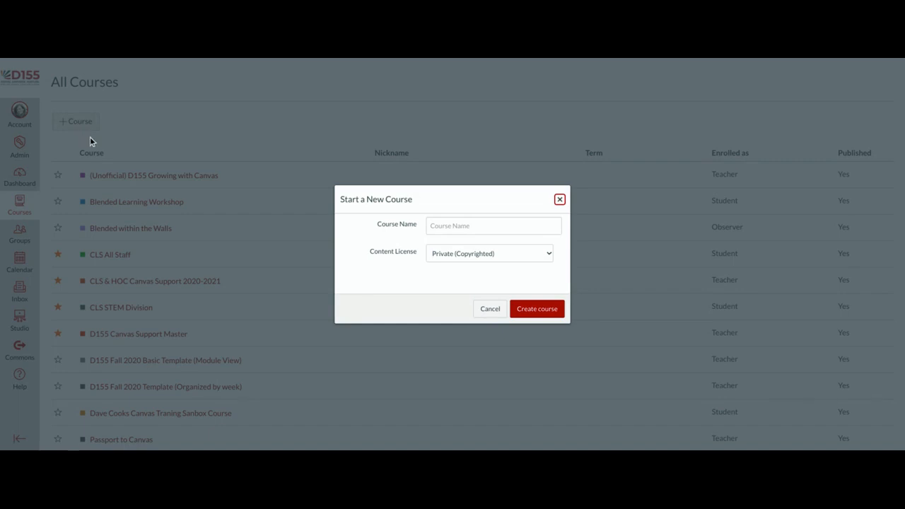
{"action": "left_click", "coordinate": [460, 225]}
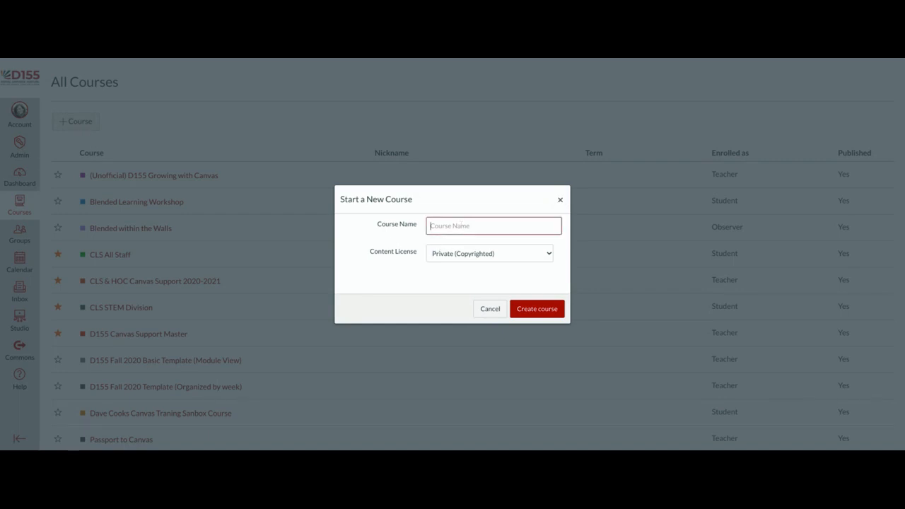
{"action": "type", "text": "Katie Bulman Sandbox (Class)"}
{"action": "left_click", "coordinate": [533, 318]}
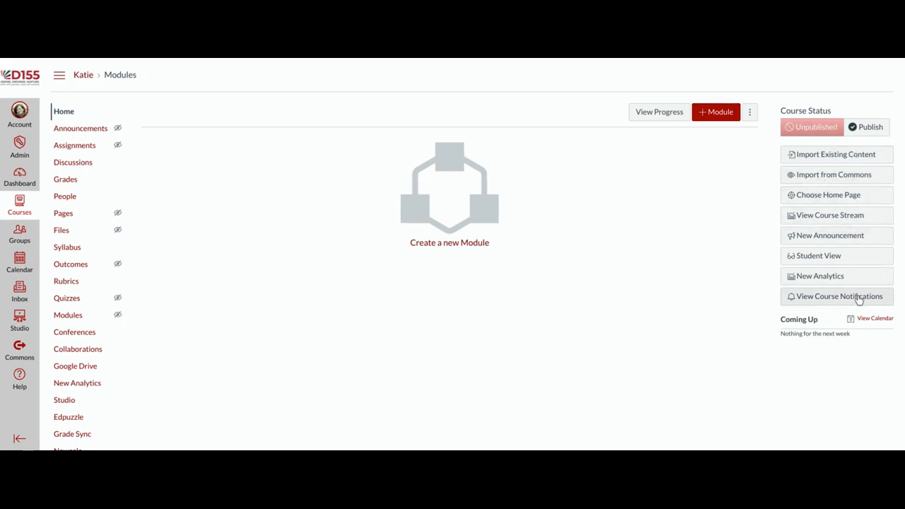
Step: Open Import from Commons and search for 'D155 Fall 2020'
{"action": "left_click", "coordinate": [846, 182]}
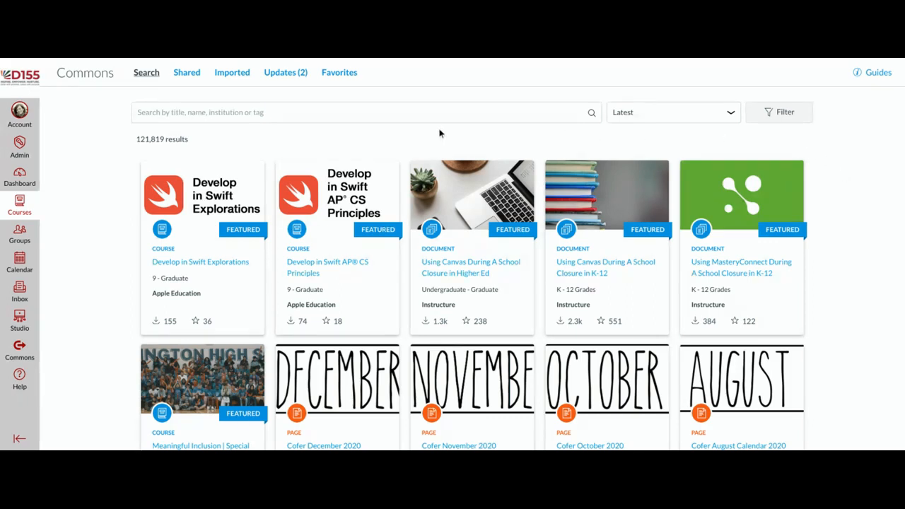
{"action": "left_click", "coordinate": [190, 112]}
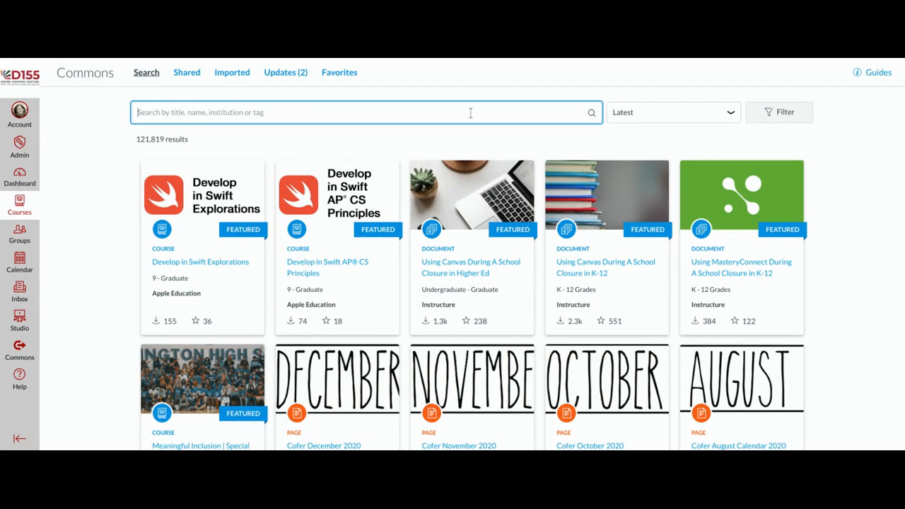
{"action": "type", "text": "D"}
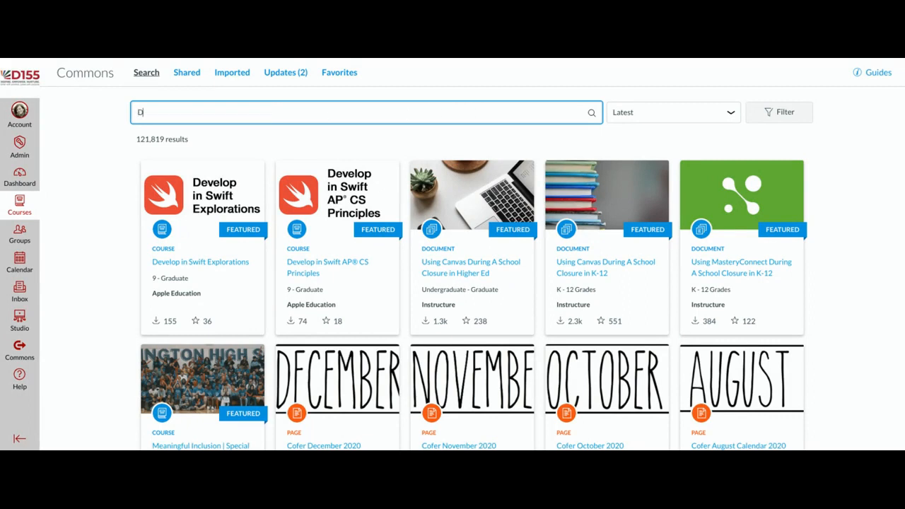
{"action": "type", "text": "155"}
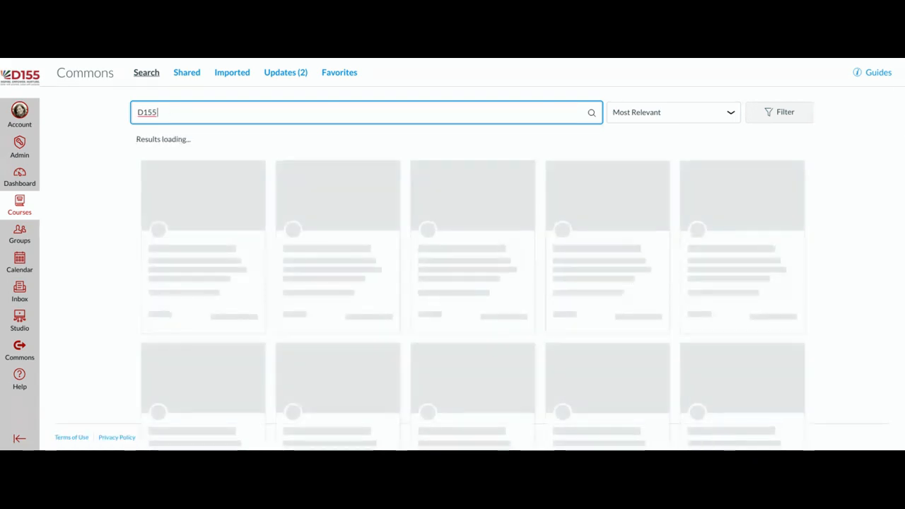
{"action": "type", "text": " Fall 2020"}
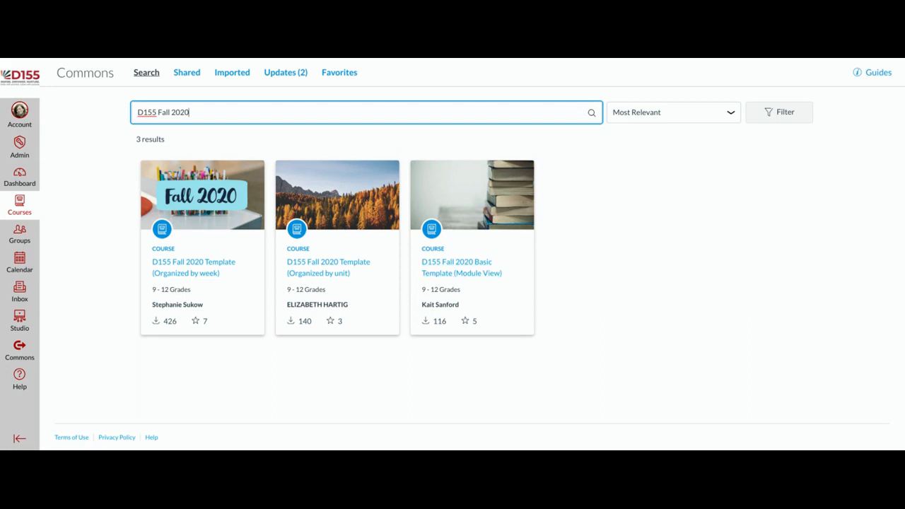
Step: Import the D155 Fall 2020 Template (Organized by week) into the new class sandbox course
{"action": "left_click", "coordinate": [205, 276]}
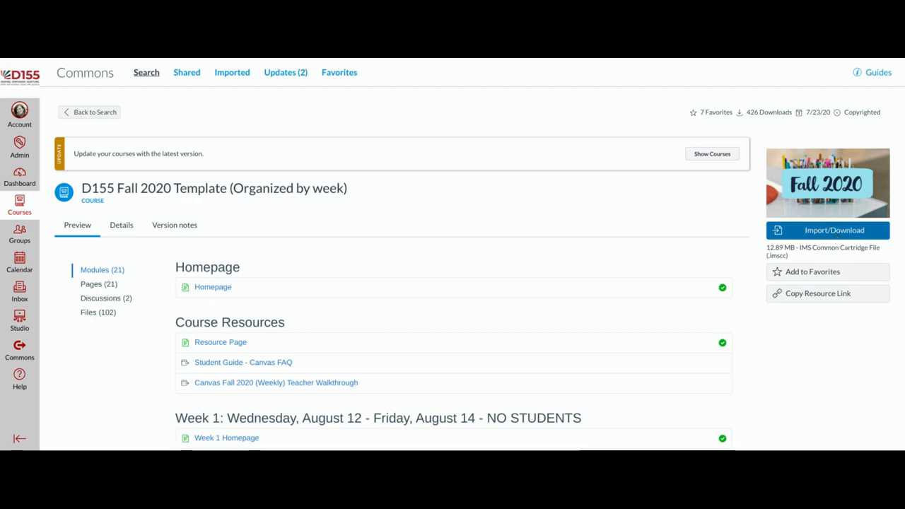
{"action": "left_click", "coordinate": [836, 238]}
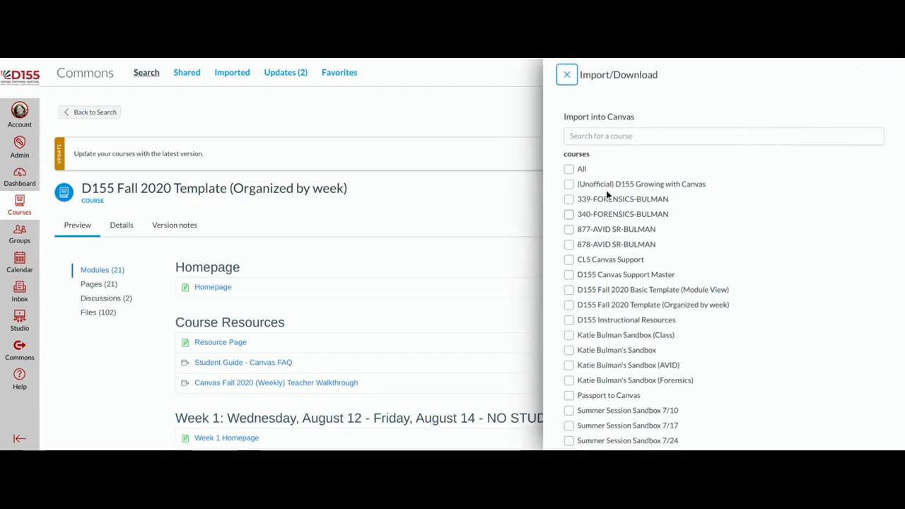
{"action": "scroll", "coordinate": [586, 182], "scroll_direction": "down", "scroll_amount": 1}
{"action": "scroll", "coordinate": [586, 178], "scroll_direction": "down", "scroll_amount": 3}
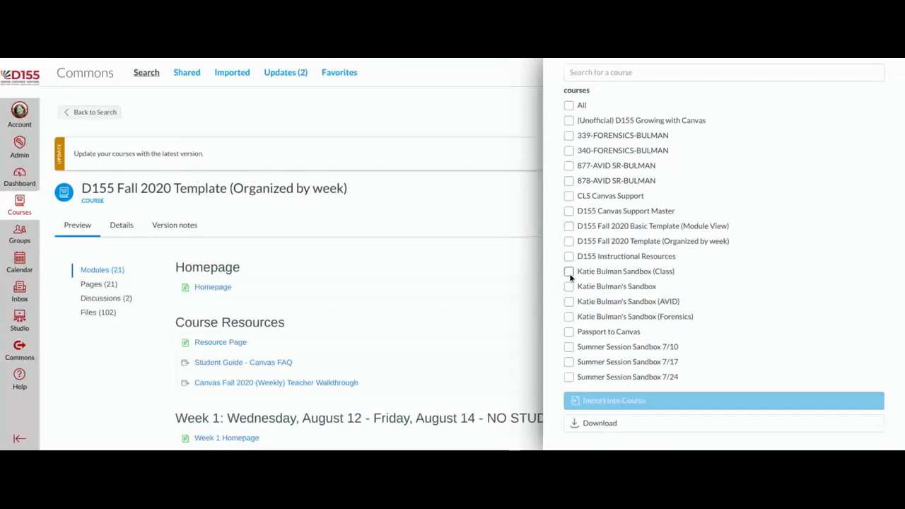
{"action": "left_click", "coordinate": [570, 273]}
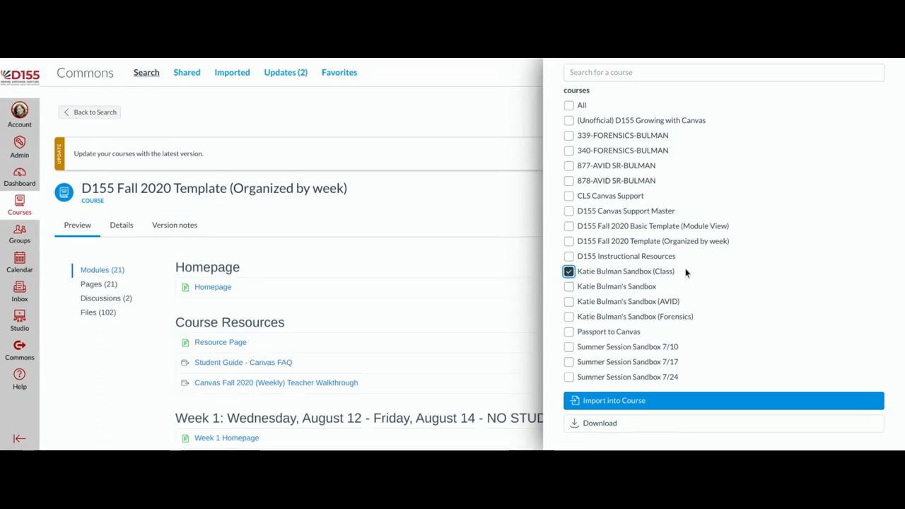
{"action": "left_click", "coordinate": [674, 401]}
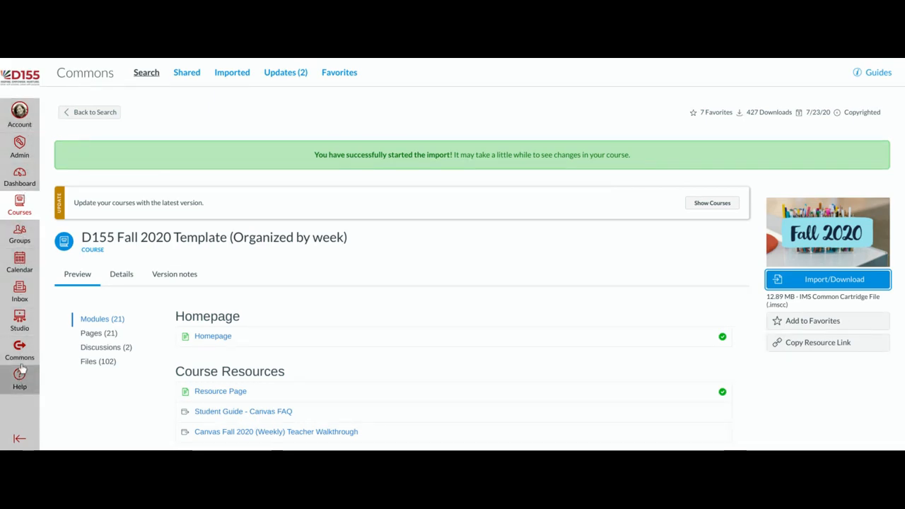
Step: Open the Fall 2020 sandbox class course from its Dashboard card
{"action": "left_click", "coordinate": [31, 186]}
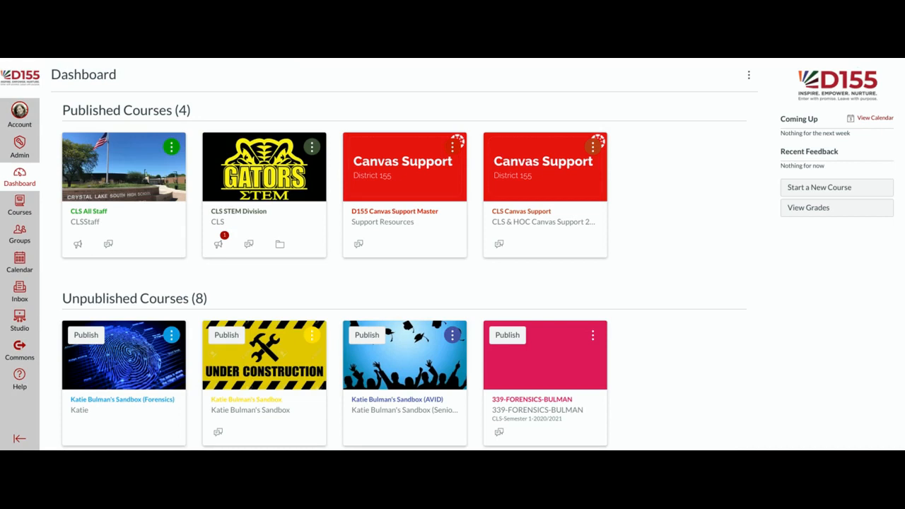
{"action": "scroll", "coordinate": [664, 204], "scroll_direction": "down", "scroll_amount": 2}
{"action": "scroll", "coordinate": [664, 204], "scroll_direction": "down", "scroll_amount": 2}
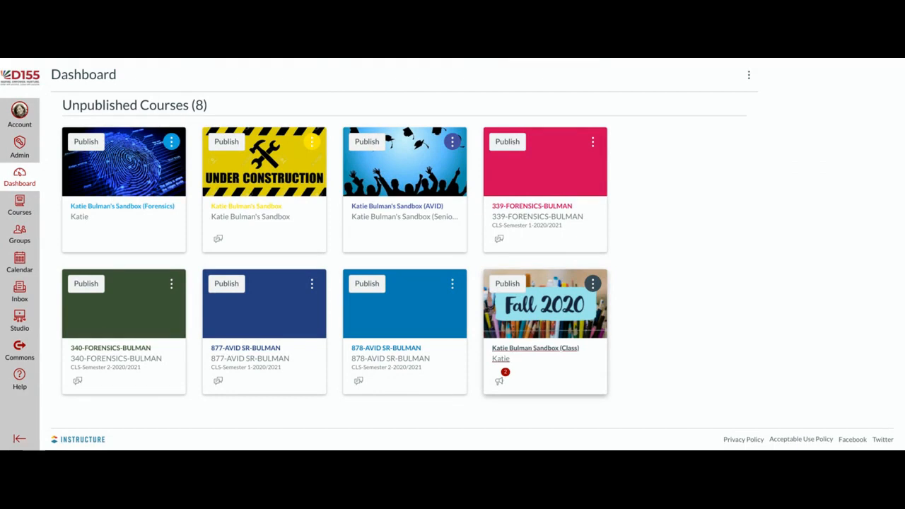
{"action": "left_click", "coordinate": [541, 355]}
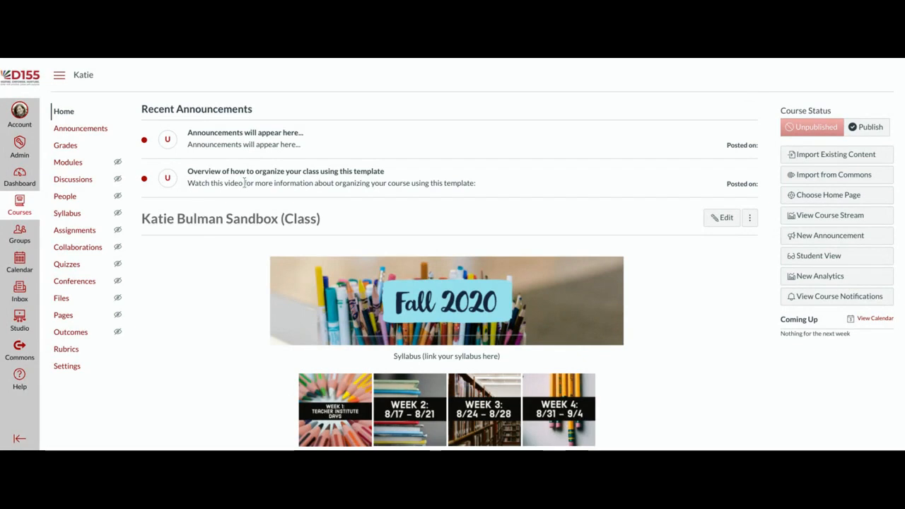
Step: Review the imported home page and collapse then re-expand the course navigation
{"action": "scroll", "coordinate": [660, 306], "scroll_direction": "down", "scroll_amount": 3}
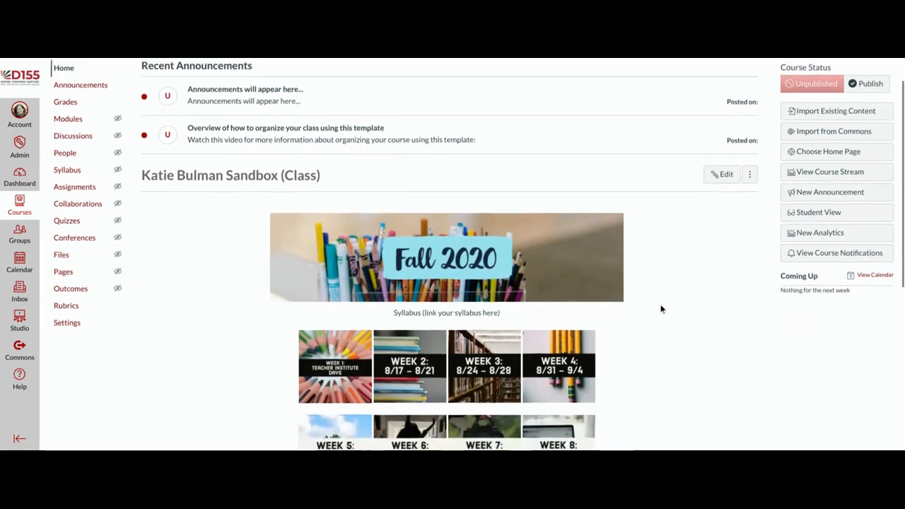
{"action": "scroll", "coordinate": [660, 307], "scroll_direction": "down", "scroll_amount": 1}
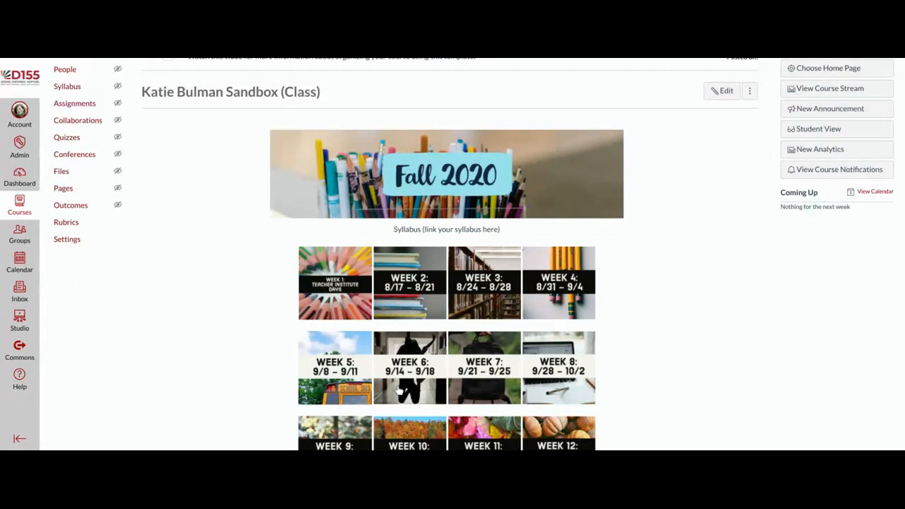
{"action": "scroll", "coordinate": [566, 381], "scroll_direction": "down", "scroll_amount": 3}
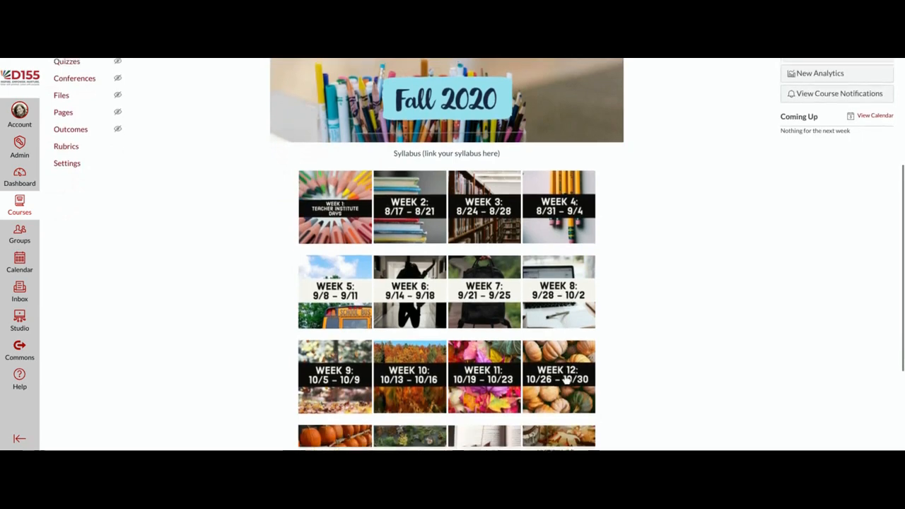
{"action": "scroll", "coordinate": [553, 384], "scroll_direction": "down", "scroll_amount": 3}
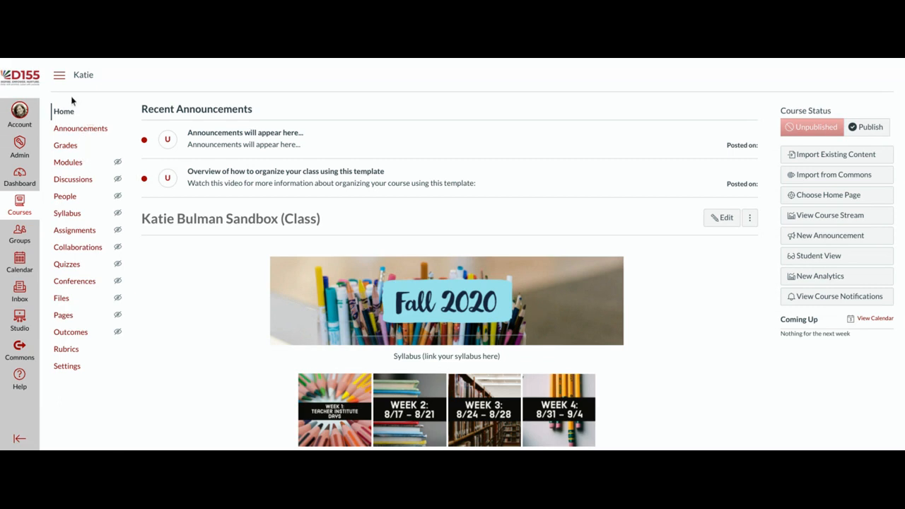
{"action": "left_click", "coordinate": [59, 77]}
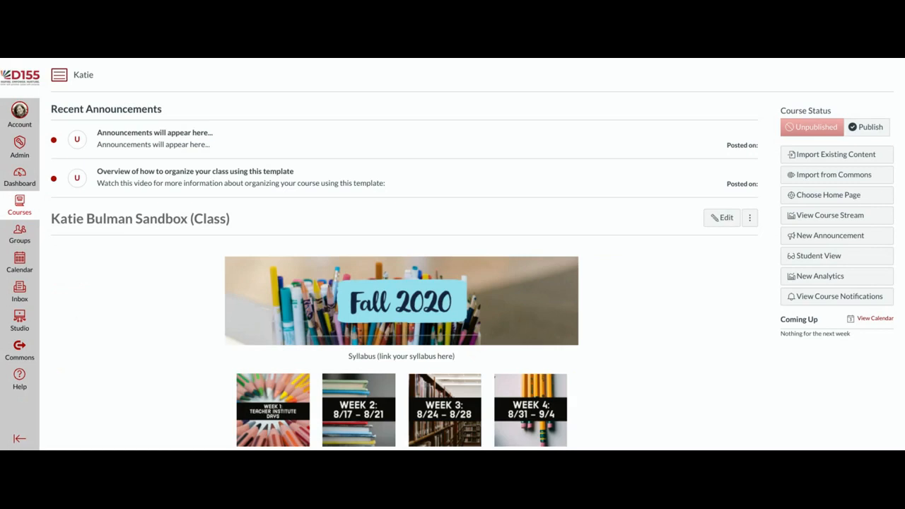
{"action": "left_click", "coordinate": [59, 79]}
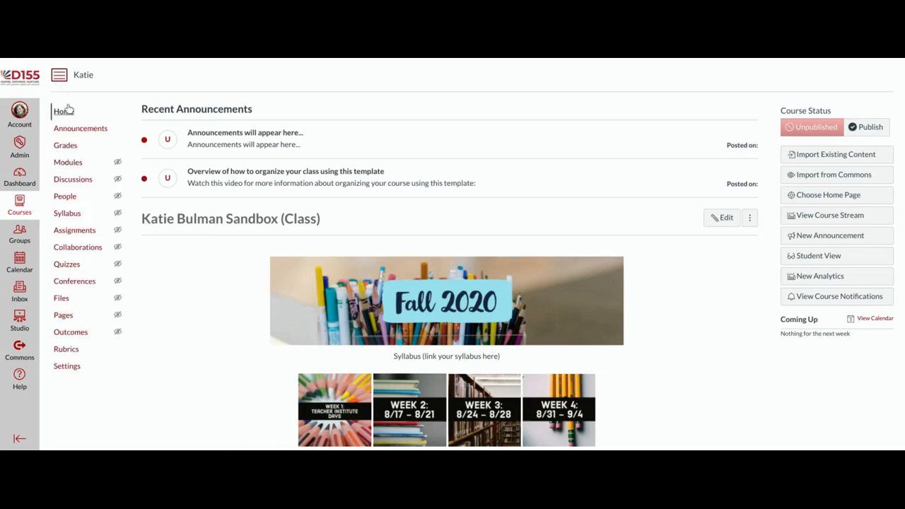
Step: Open the course Settings on its Navigation tab
{"action": "left_click", "coordinate": [71, 373]}
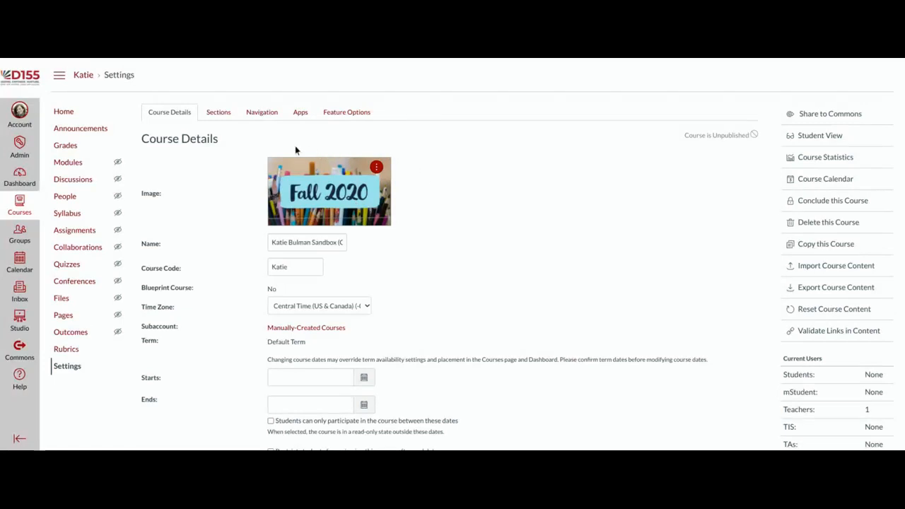
{"action": "left_click", "coordinate": [262, 119]}
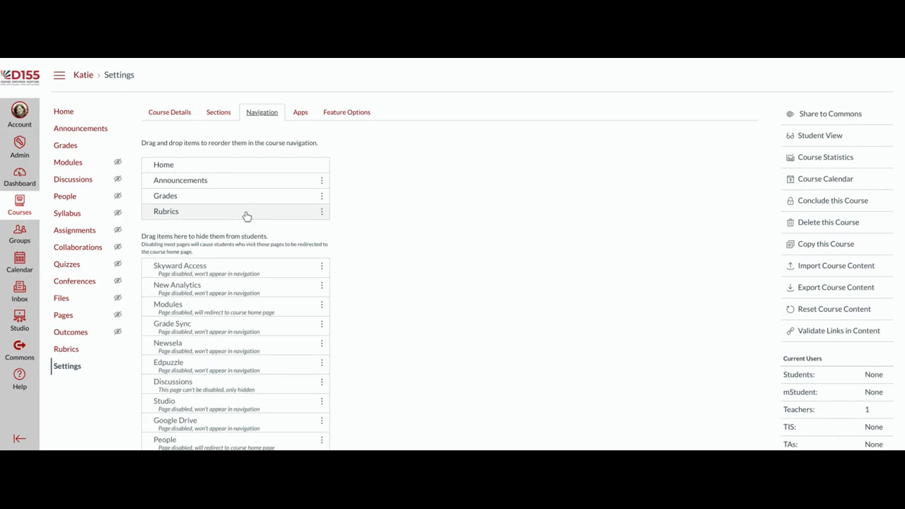
Step: Move Rubrics to hidden items, Modules below Announcements, and Skyward Access below Grades
{"action": "left_click_drag", "start_coordinate": [247, 215], "coordinate": [254, 280]}
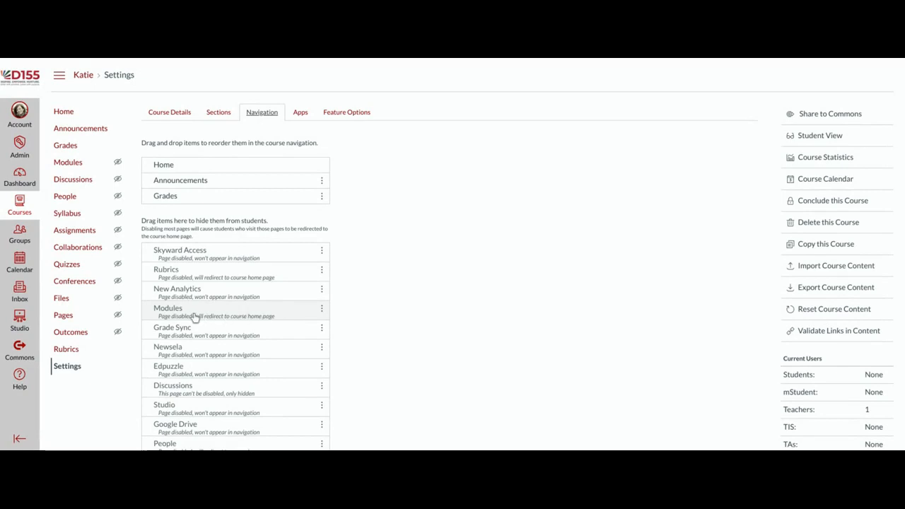
{"action": "left_click_drag", "start_coordinate": [195, 312], "coordinate": [202, 197]}
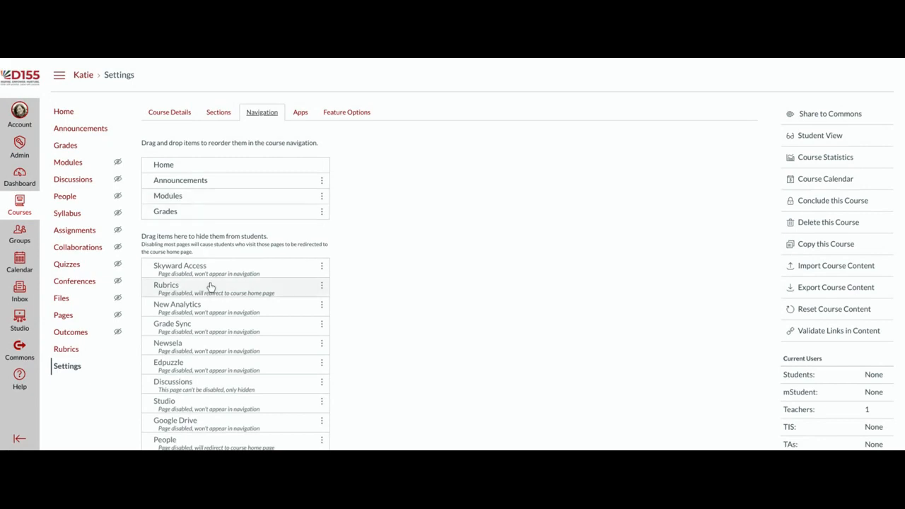
{"action": "scroll", "coordinate": [212, 301], "scroll_direction": "down", "scroll_amount": 1}
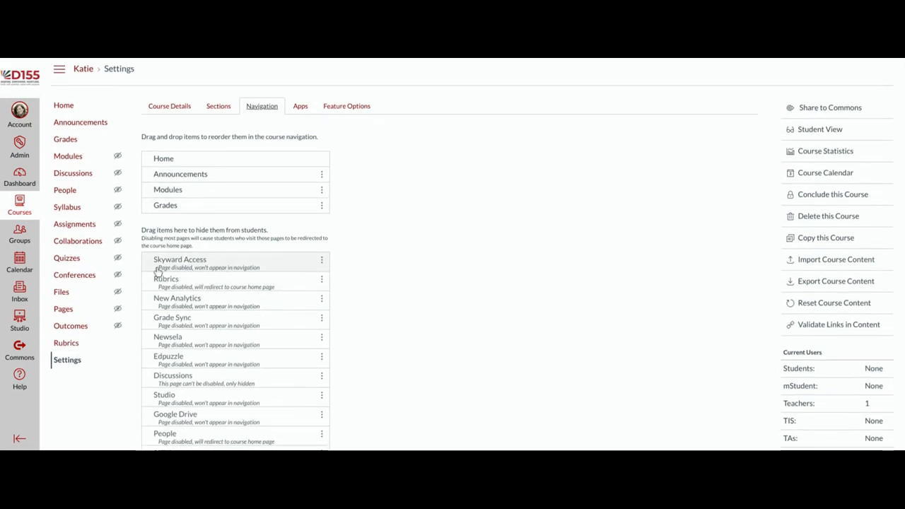
{"action": "left_click_drag", "start_coordinate": [222, 265], "coordinate": [228, 219]}
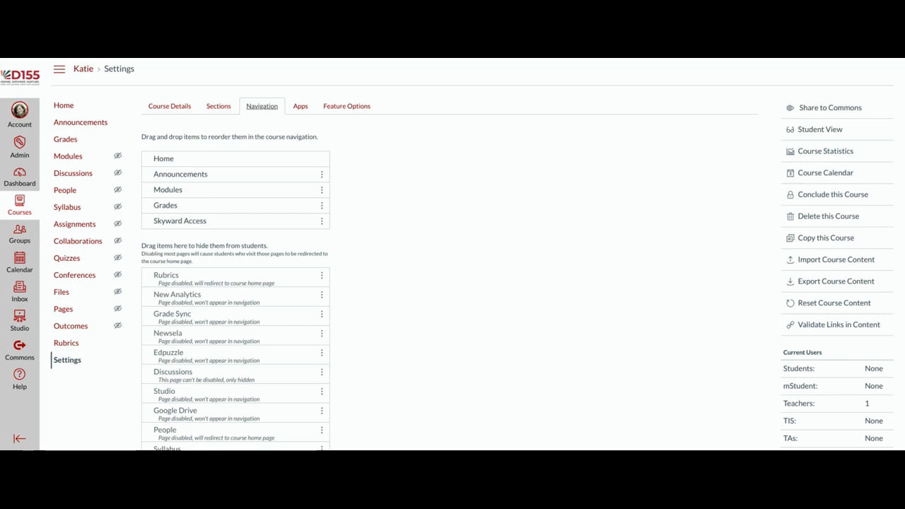
{"action": "scroll", "coordinate": [356, 221], "scroll_direction": "down", "scroll_amount": 5}
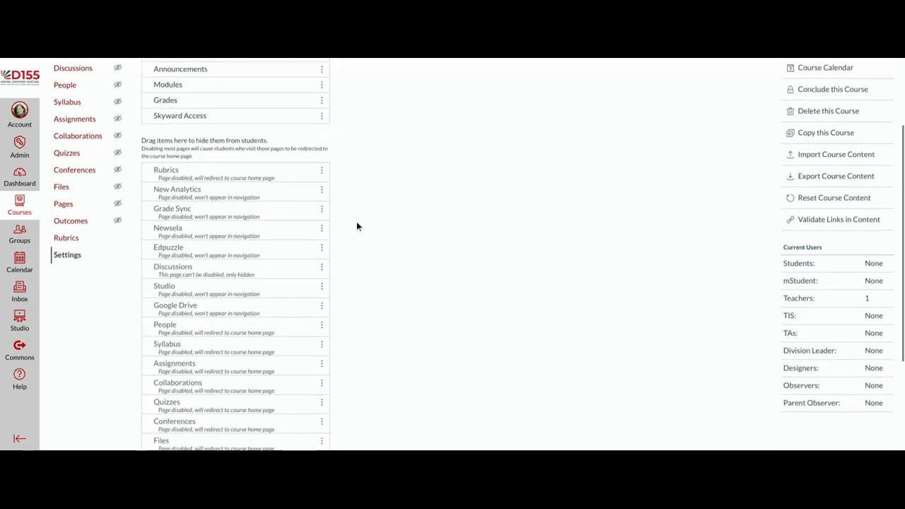
{"action": "scroll", "coordinate": [359, 226], "scroll_direction": "down", "scroll_amount": 1}
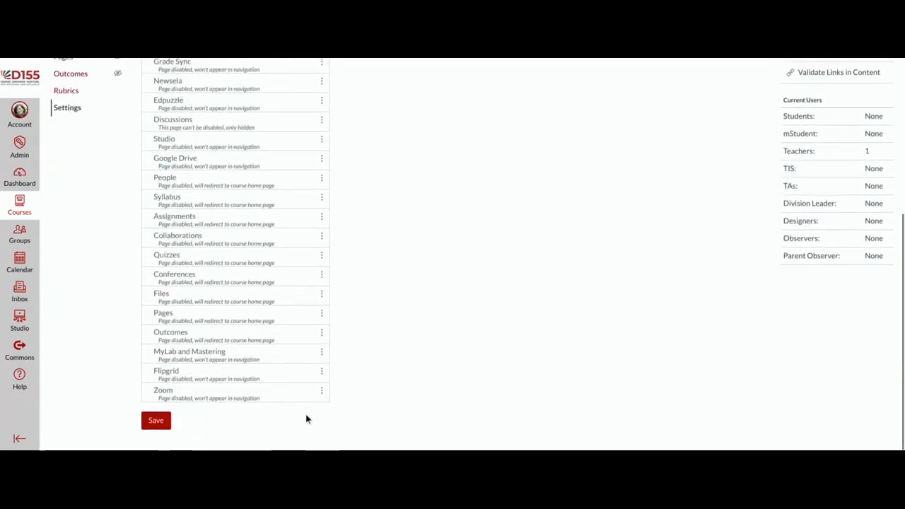
Step: Save the navigation order and view the course Feature Options
{"action": "left_click", "coordinate": [158, 421]}
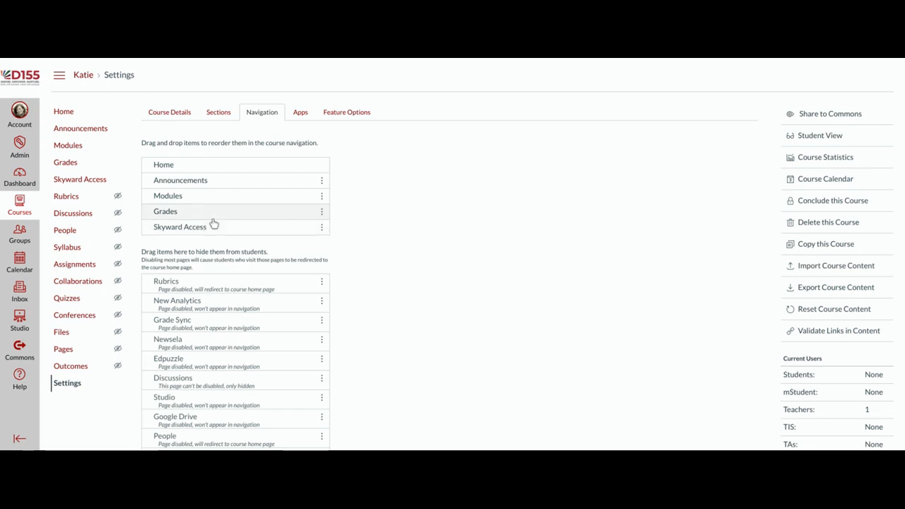
{"action": "left_click", "coordinate": [342, 118]}
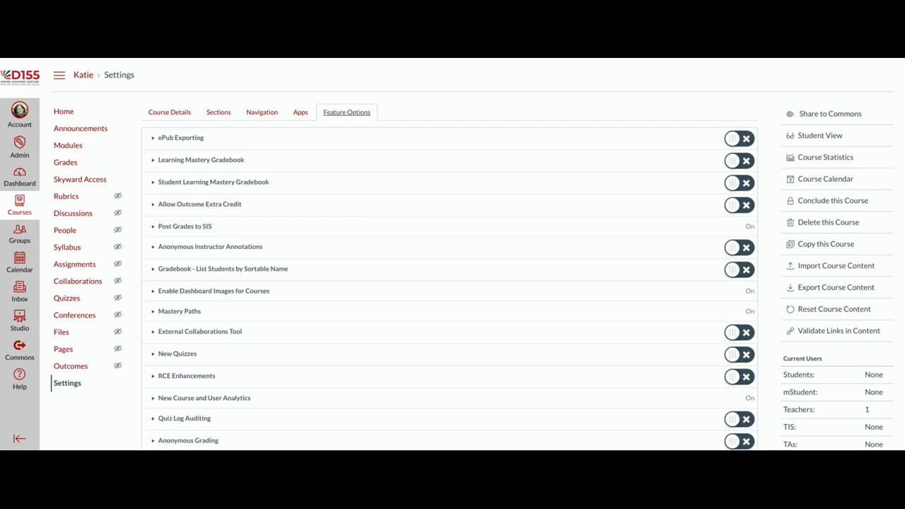
Step: Enable New Quizzes for the course, then go to its Assignments page
{"action": "left_click", "coordinate": [744, 362]}
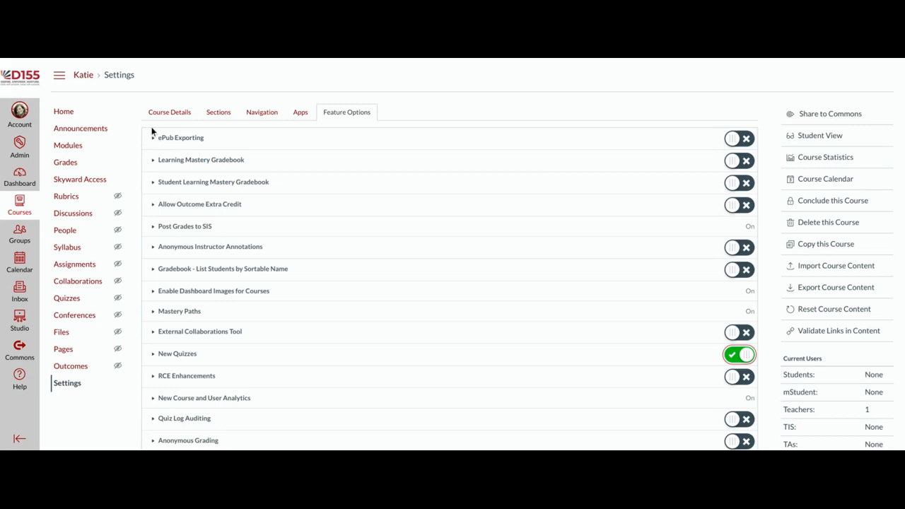
{"action": "left_click", "coordinate": [82, 270]}
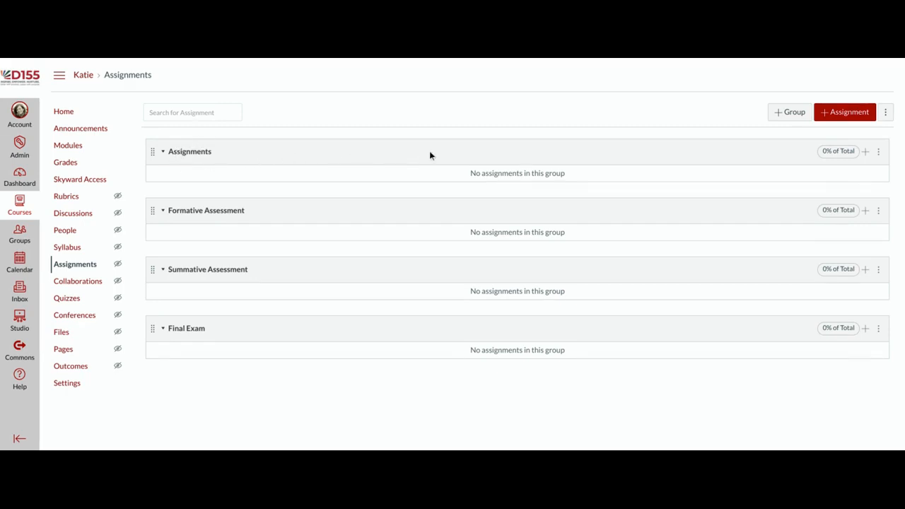
Step: Delete the empty default Assignments group, leaving Formative, Summative Assessment and Final Exam
{"action": "left_click", "coordinate": [879, 155]}
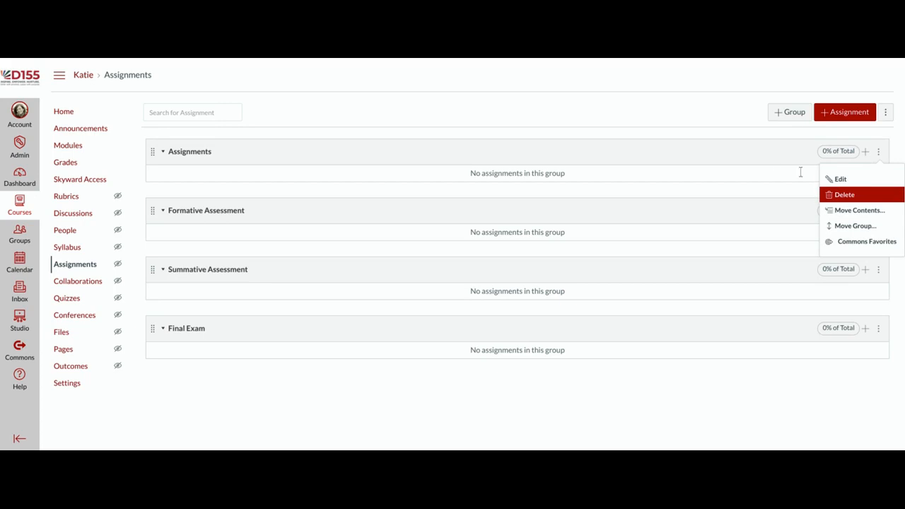
{"action": "left_click", "coordinate": [588, 70]}
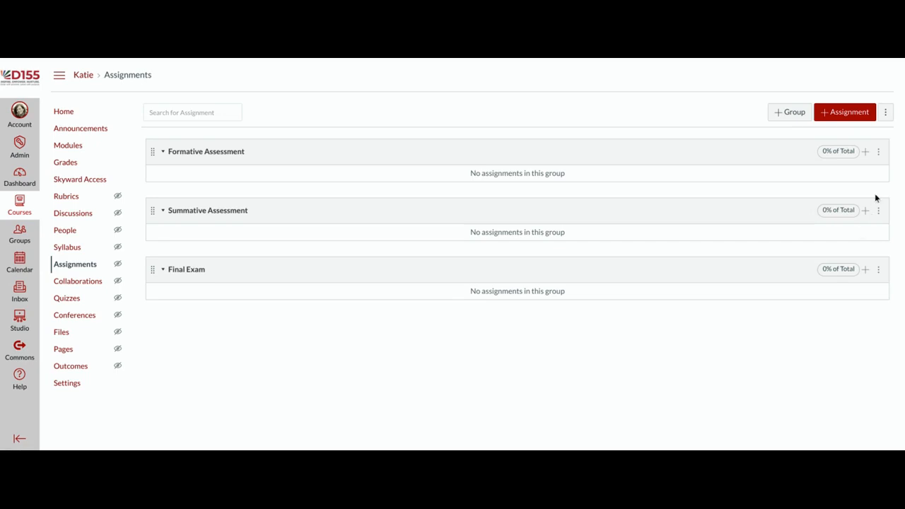
{"action": "left_click", "coordinate": [886, 115]}
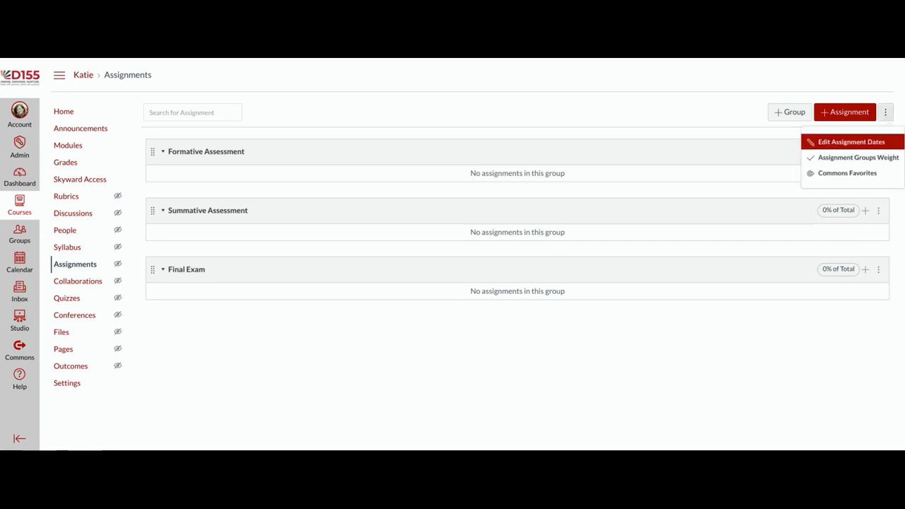
Step: Set assignment group weights to 70 Formative, 20 Summative and 10 Final Exam, and save
{"action": "left_click", "coordinate": [848, 159]}
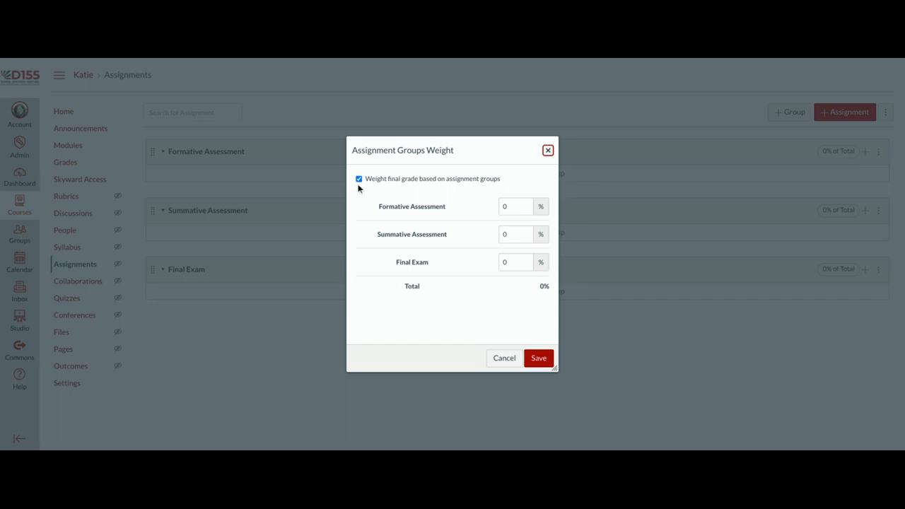
{"action": "left_click", "coordinate": [515, 205]}
{"action": "type", "text": "70"}
{"action": "key", "text": "Tab"}
{"action": "type", "text": "20"}
{"action": "key", "text": "Tab"}
{"action": "type", "text": "10"}
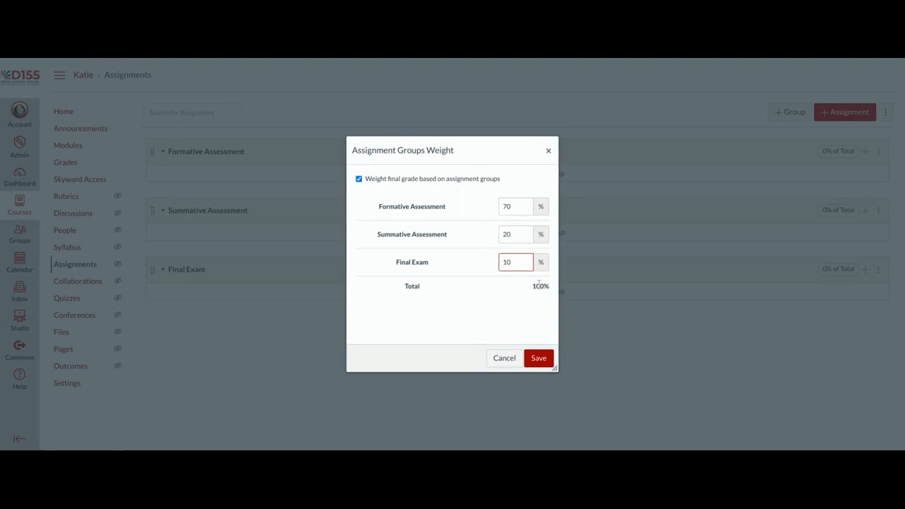
{"action": "left_click", "coordinate": [545, 363]}
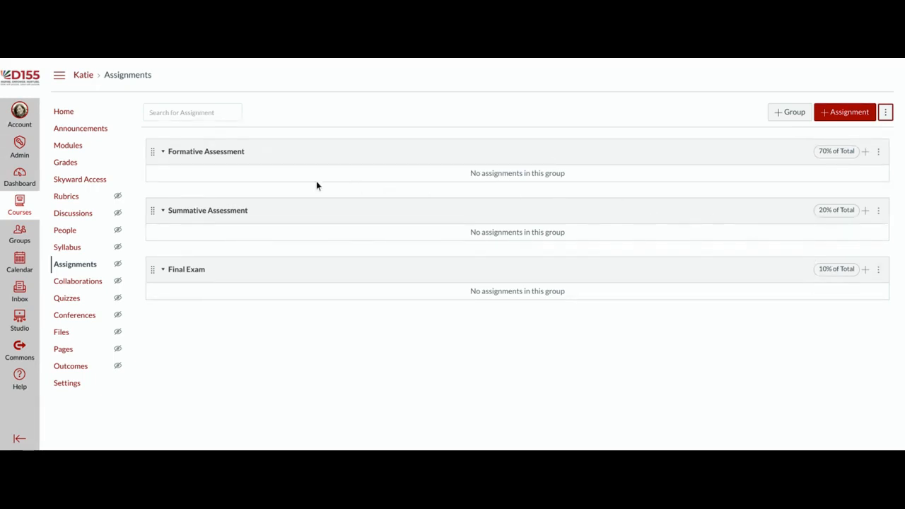
Step: Open the course Gradebook and move the Total column to the front
{"action": "left_click", "coordinate": [64, 168]}
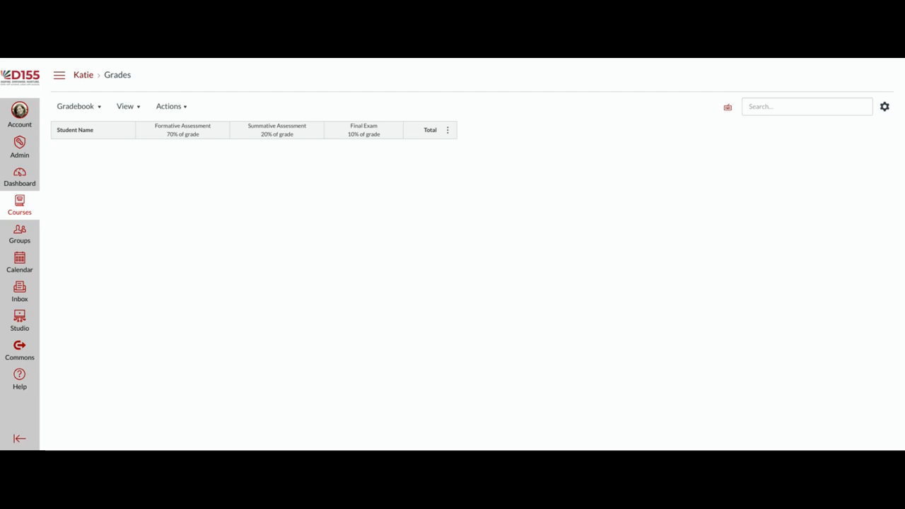
{"action": "left_click", "coordinate": [448, 133]}
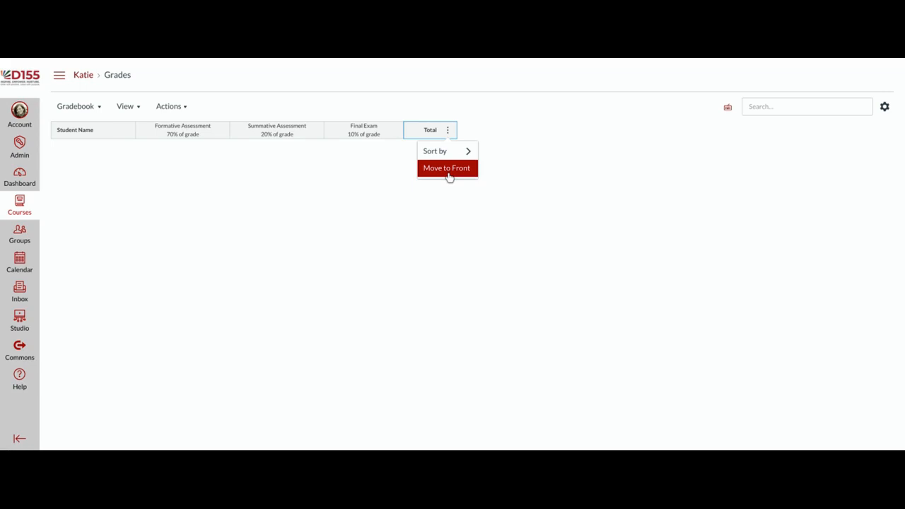
{"action": "left_click", "coordinate": [447, 170]}
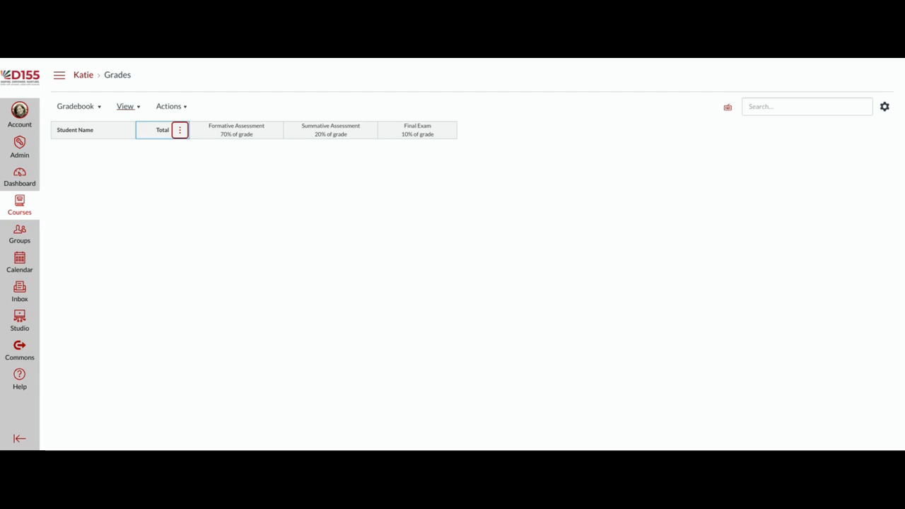
Step: Arrange gradebook columns by Due Date - Newest to Oldest
{"action": "left_click", "coordinate": [138, 110]}
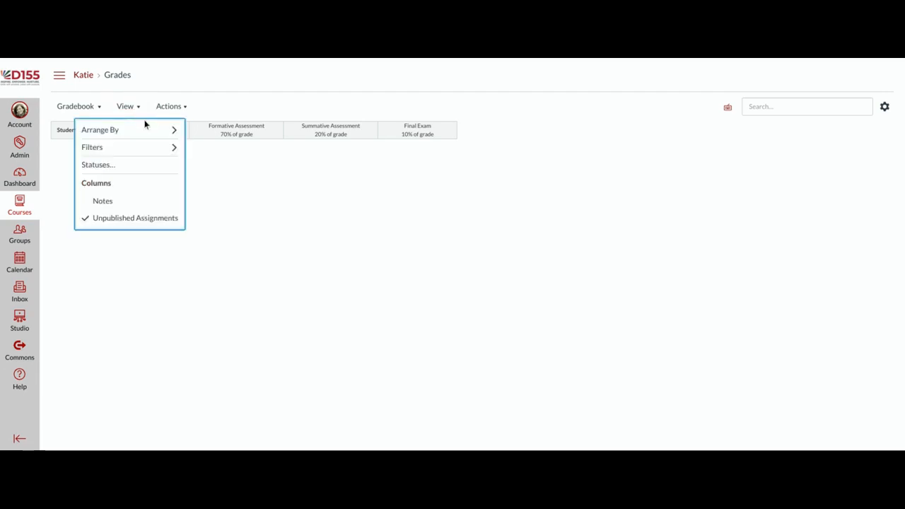
{"action": "mouse_move", "coordinate": [145, 129]}
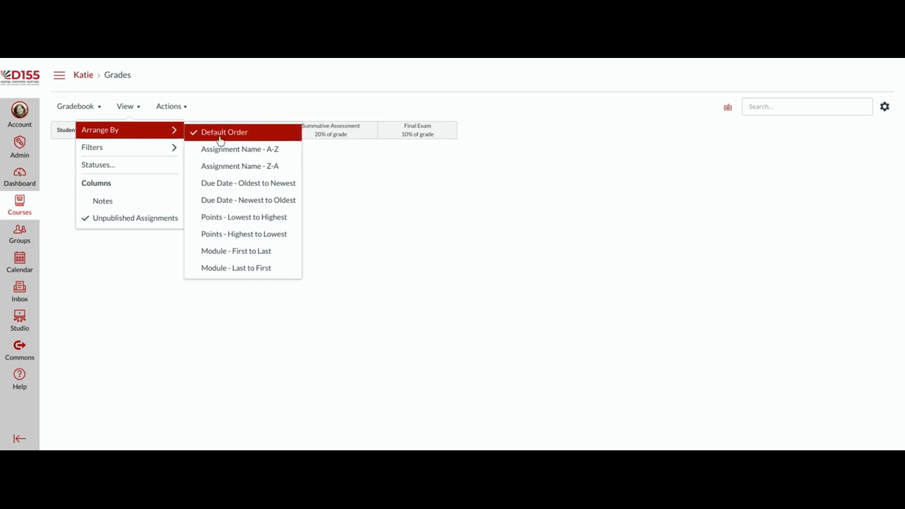
{"action": "left_click", "coordinate": [282, 203]}
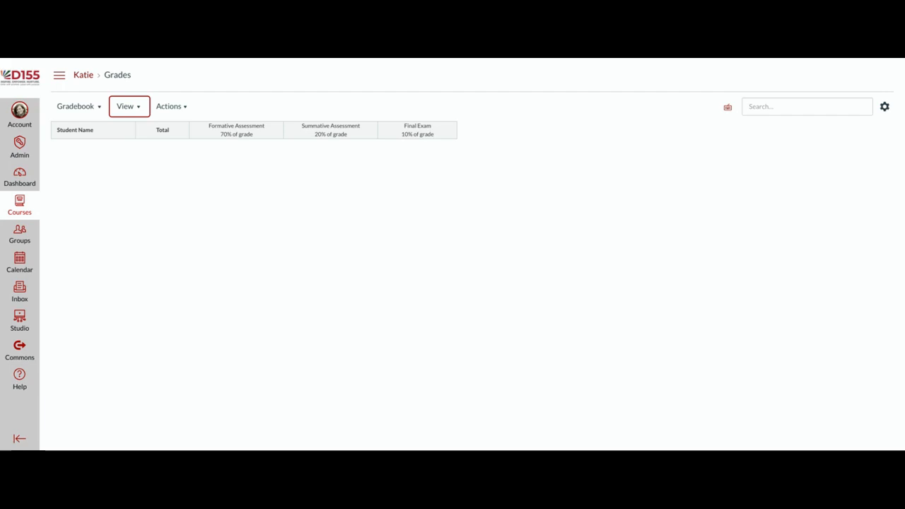
Step: Browse the View filters without applying any, then show the course navigation list
{"action": "left_click", "coordinate": [139, 106]}
{"action": "mouse_move", "coordinate": [142, 151]}
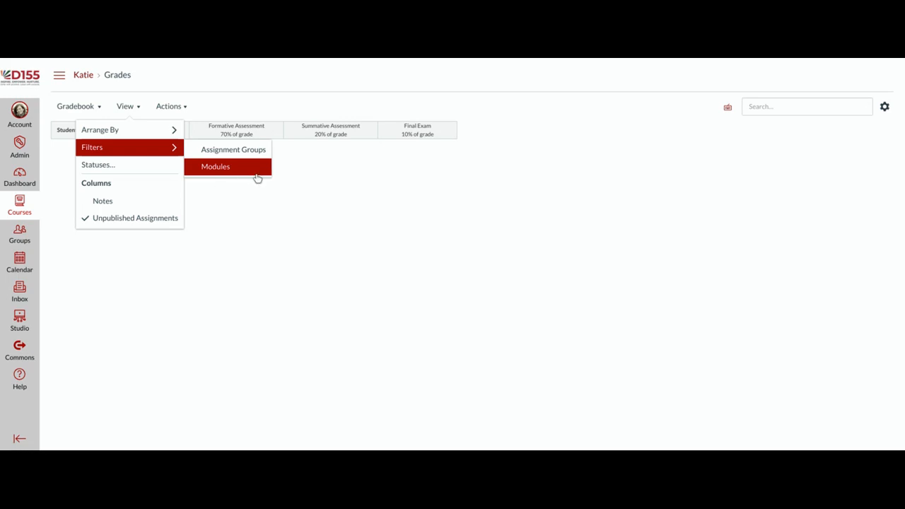
{"action": "left_click", "coordinate": [377, 172]}
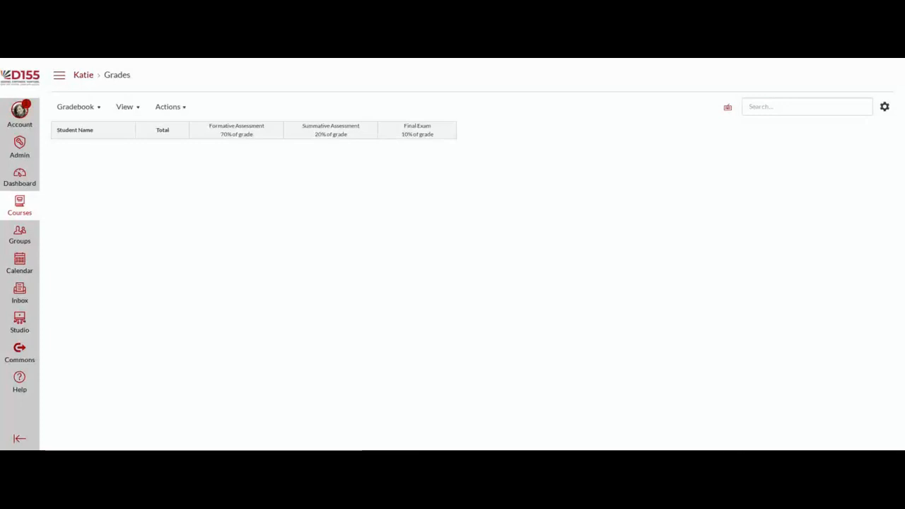
{"action": "left_click", "coordinate": [58, 80]}
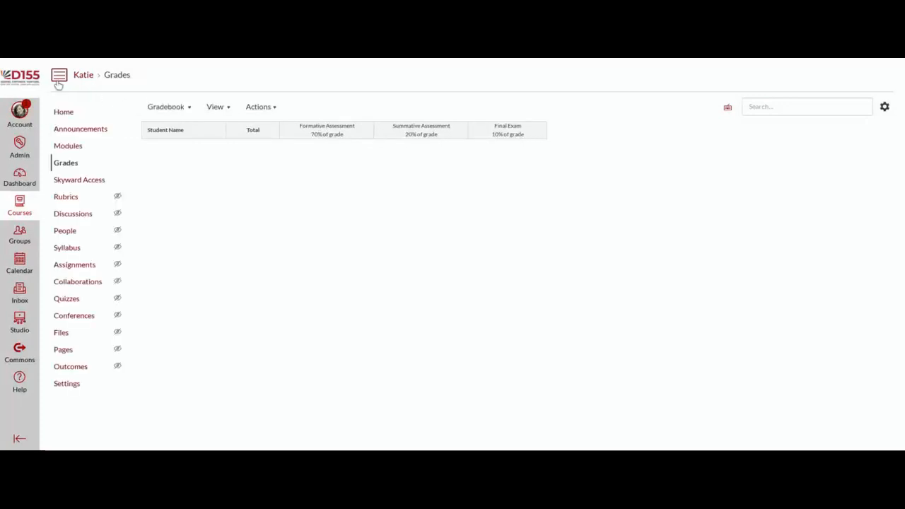
Step: Go to the course Modules page and scroll to the Week 1 module
{"action": "left_click", "coordinate": [64, 151]}
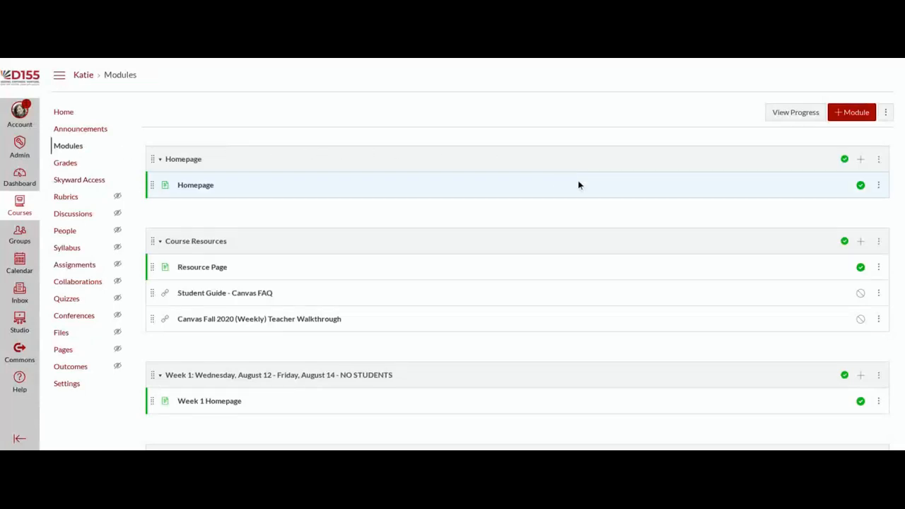
{"action": "scroll", "coordinate": [608, 202], "scroll_direction": "down", "scroll_amount": 2}
{"action": "scroll", "coordinate": [608, 202], "scroll_direction": "down", "scroll_amount": 4}
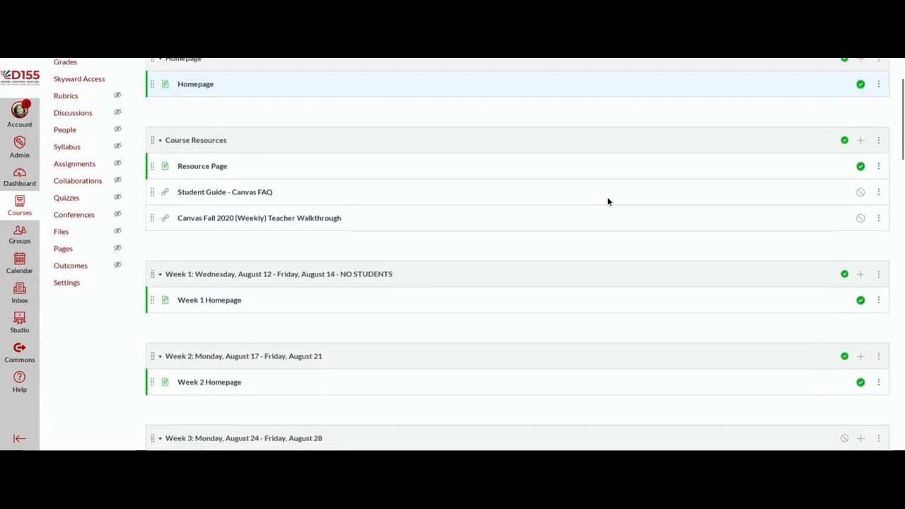
{"action": "scroll", "coordinate": [608, 202], "scroll_direction": "down", "scroll_amount": 3}
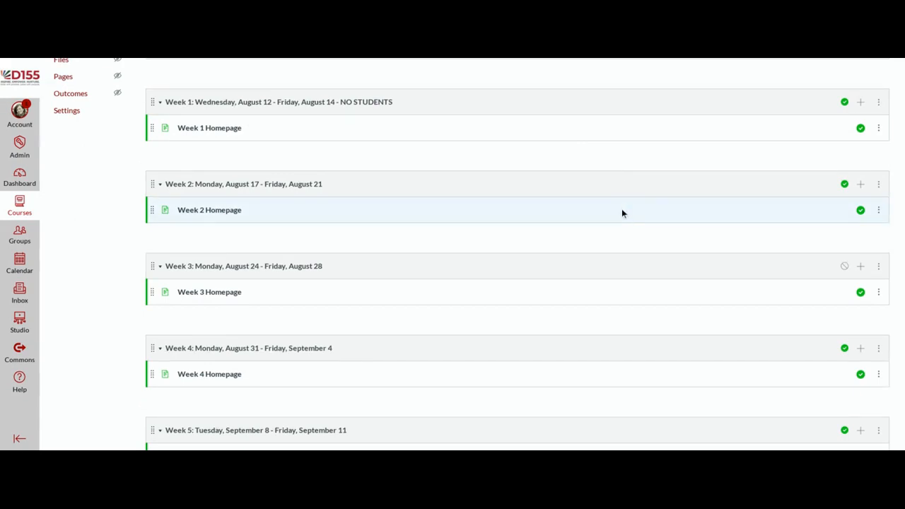
{"action": "scroll", "coordinate": [621, 213], "scroll_direction": "up", "scroll_amount": 1}
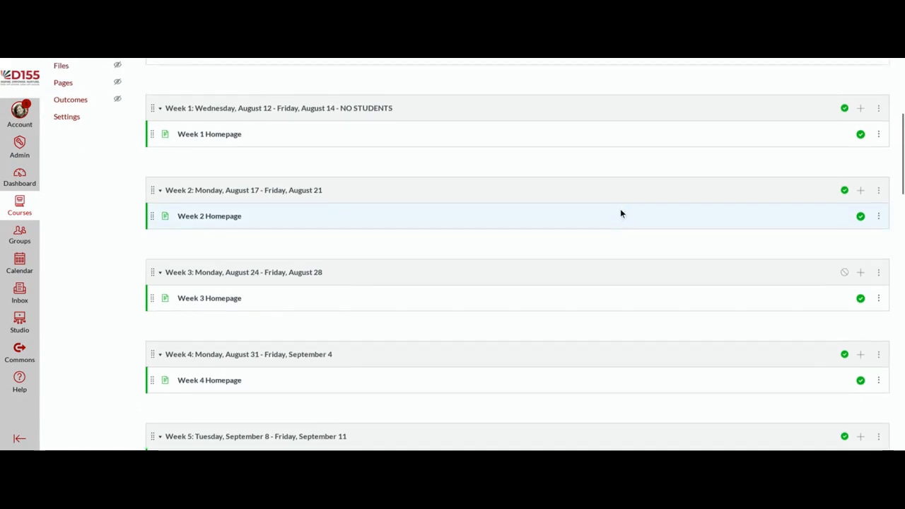
{"action": "scroll", "coordinate": [620, 213], "scroll_direction": "up", "scroll_amount": 1}
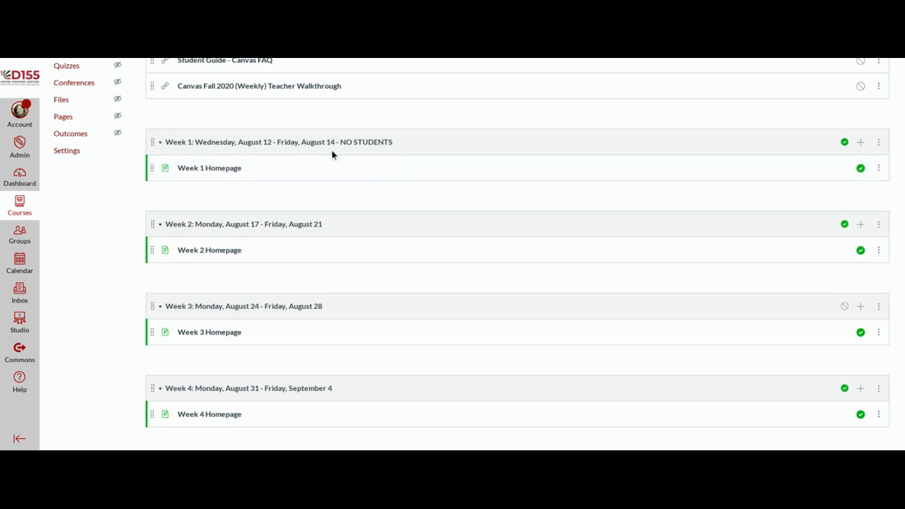
Step: Update the Week 1 module with its name unchanged, then bring up its Add Item dialog
{"action": "left_click", "coordinate": [879, 144]}
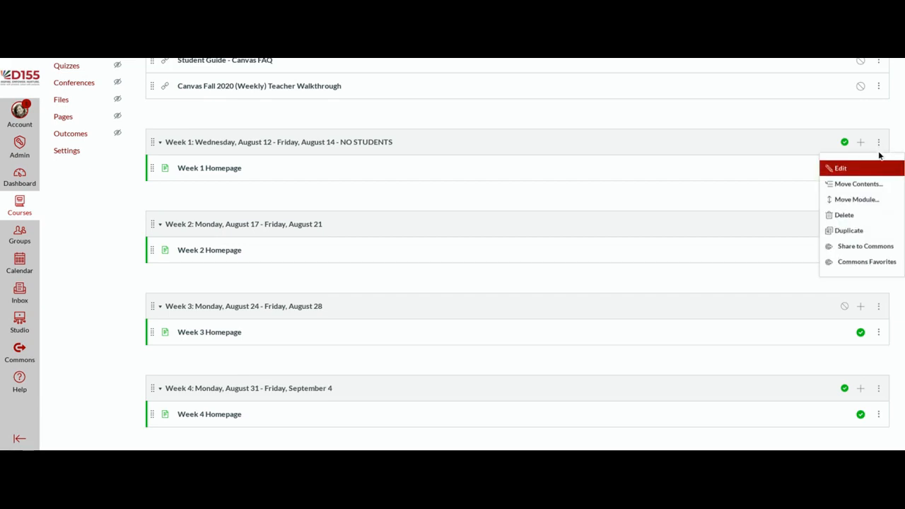
{"action": "left_click", "coordinate": [848, 174]}
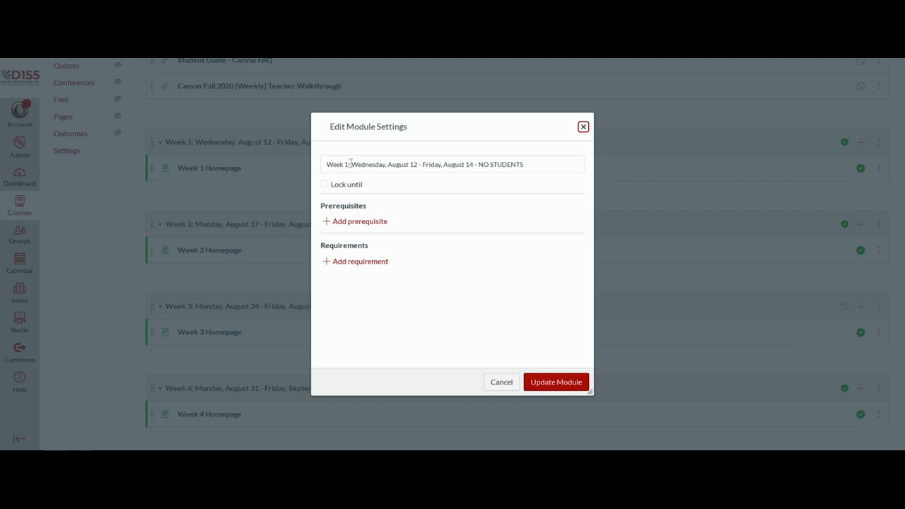
{"action": "left_click_drag", "start_coordinate": [530, 164], "coordinate": [313, 169]}
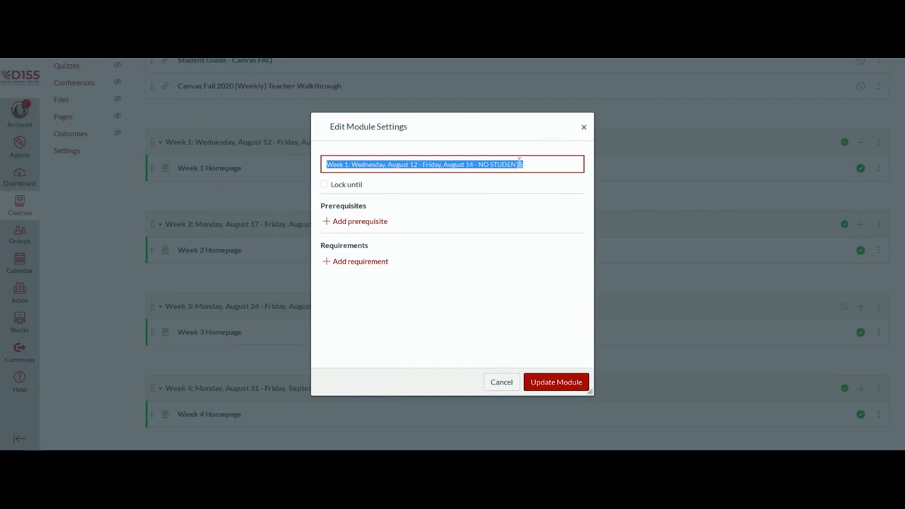
{"action": "left_click", "coordinate": [546, 163]}
{"action": "left_click", "coordinate": [569, 382]}
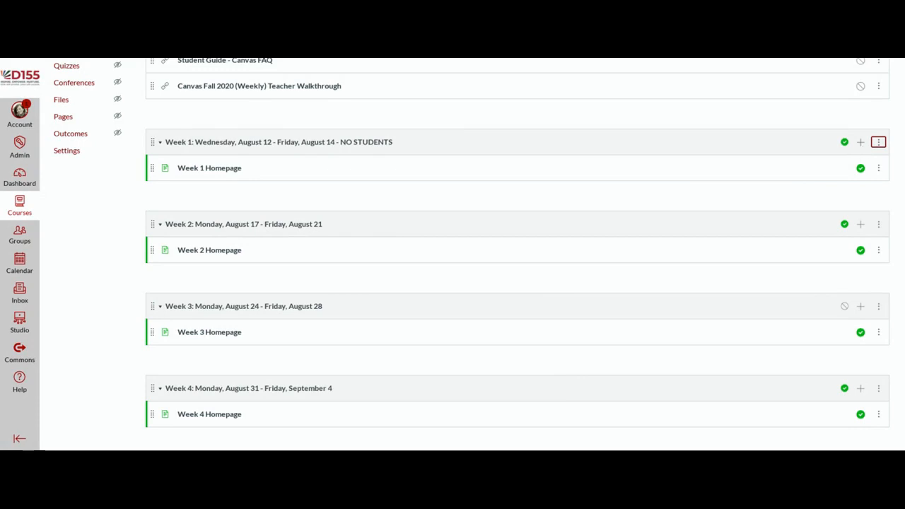
{"action": "left_click", "coordinate": [861, 142]}
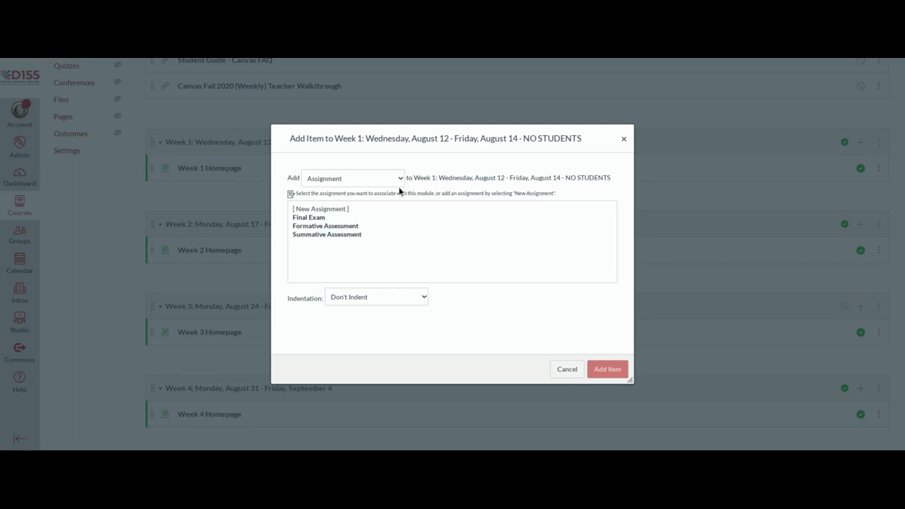
Step: Add a [ New Page ] named 'Sample Page 1' to the Week 1 module
{"action": "left_click", "coordinate": [394, 219]}
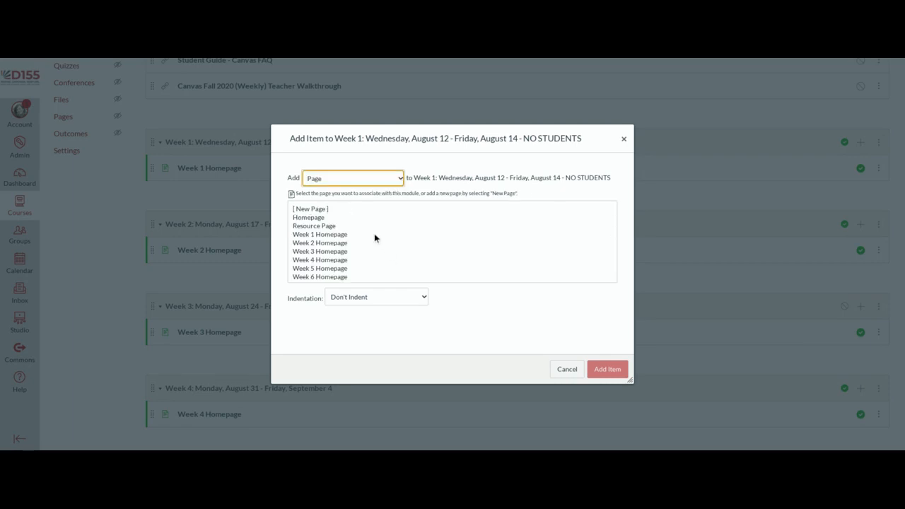
{"action": "scroll", "coordinate": [317, 249], "scroll_direction": "down", "scroll_amount": 3}
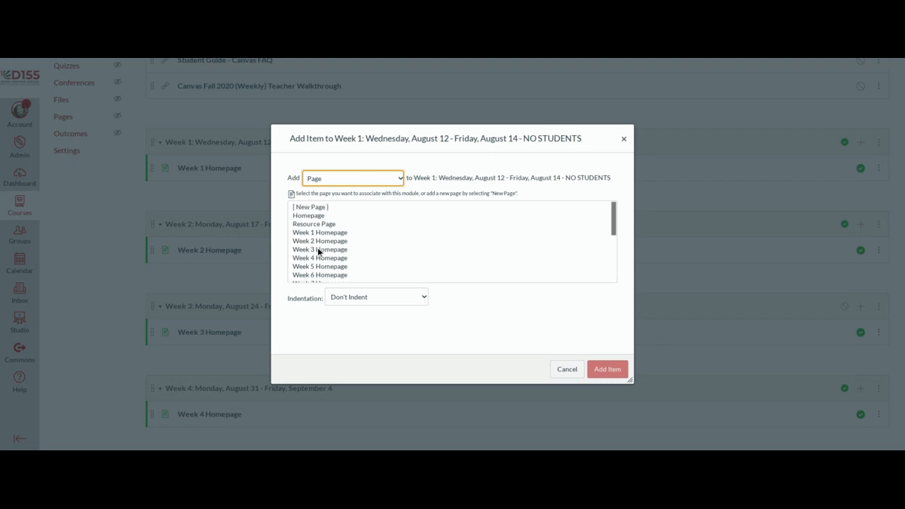
{"action": "scroll", "coordinate": [317, 248], "scroll_direction": "up", "scroll_amount": 5}
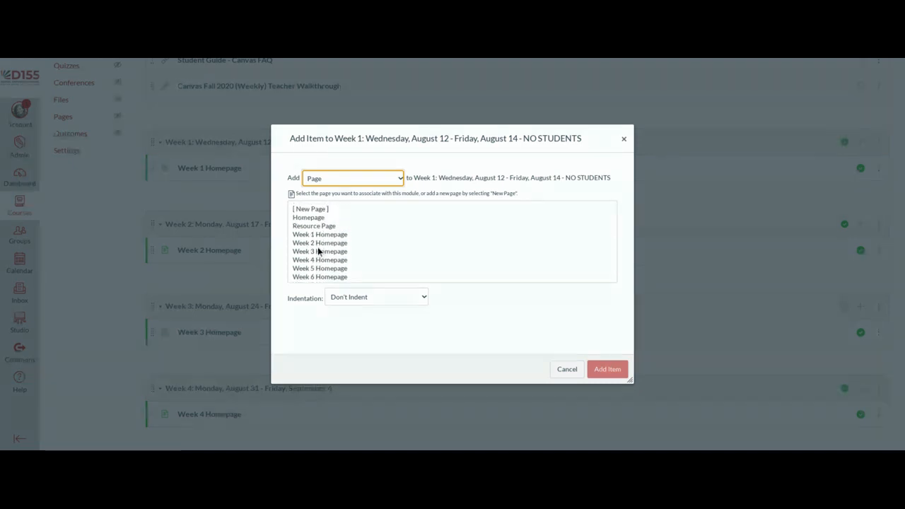
{"action": "left_click", "coordinate": [316, 211]}
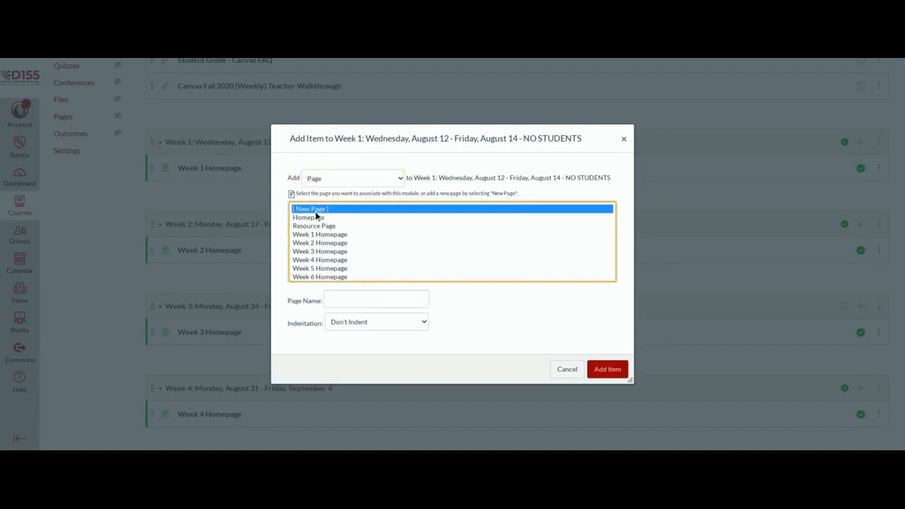
{"action": "left_click", "coordinate": [377, 297]}
{"action": "type", "text": "Sample Page"}
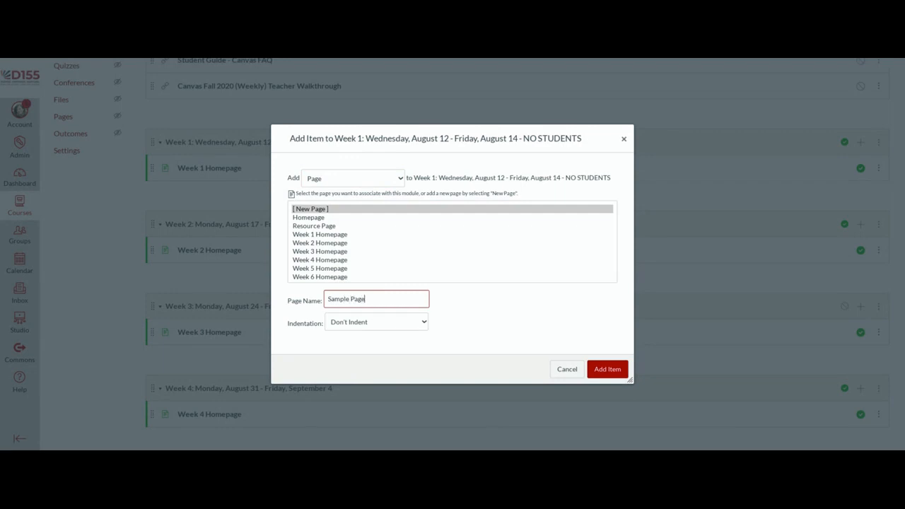
{"action": "type", "text": " 1"}
{"action": "left_click", "coordinate": [611, 376]}
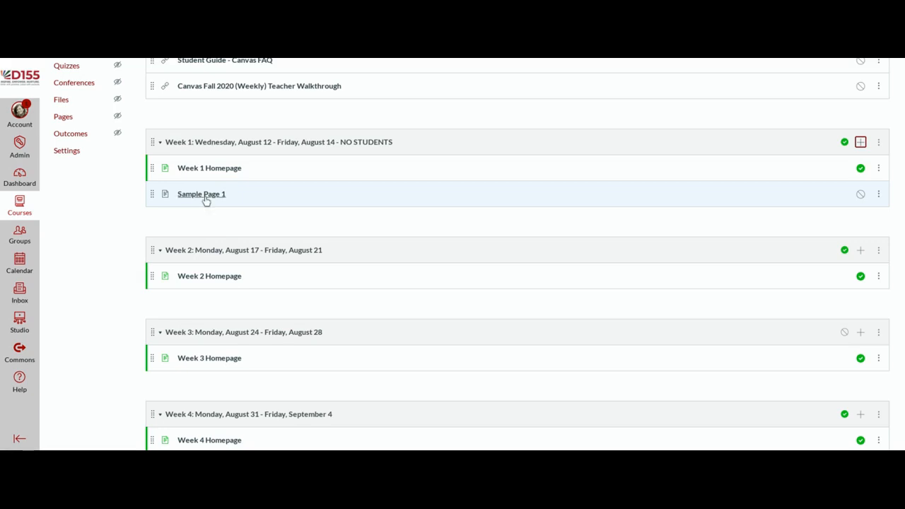
Step: Open Sample Page 1 from the Week 1 module and switch it to edit mode
{"action": "left_click", "coordinate": [205, 198]}
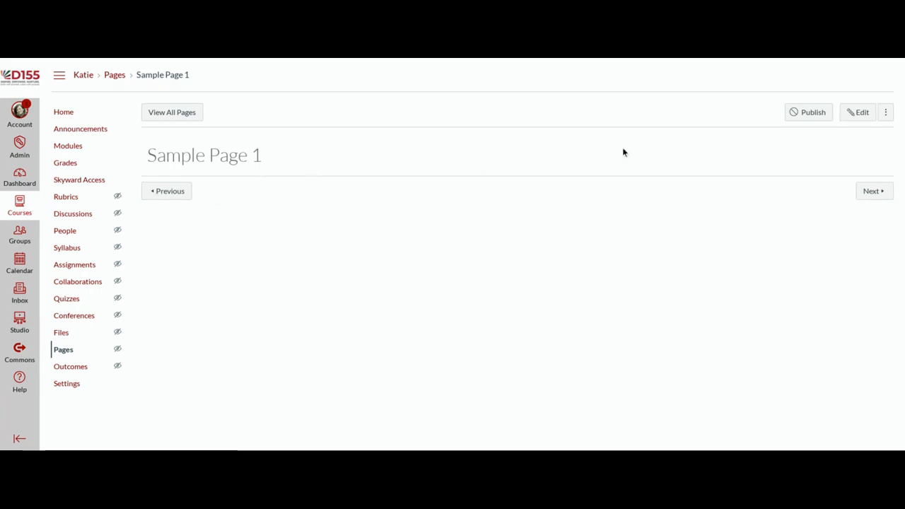
{"action": "left_click", "coordinate": [862, 118]}
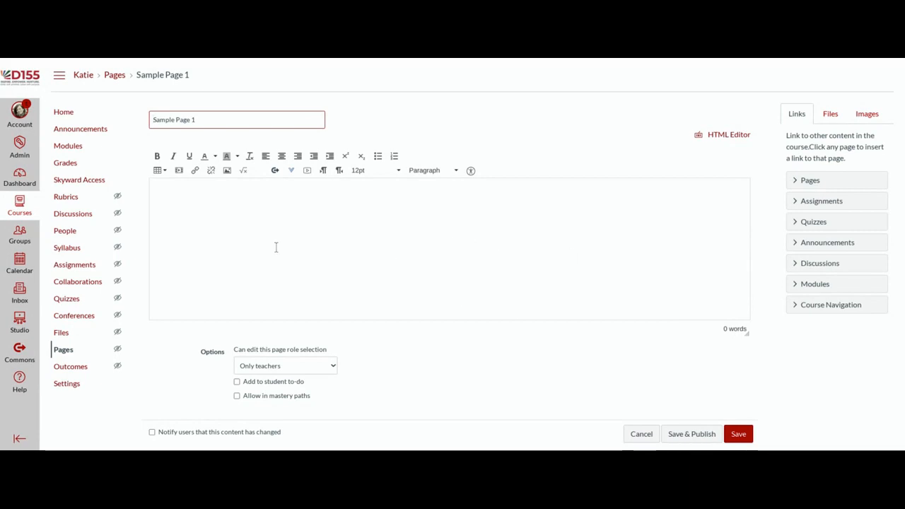
Step: Drag the rich-text editor's corner down to enlarge Sample Page 1's content area
{"action": "left_click", "coordinate": [181, 202]}
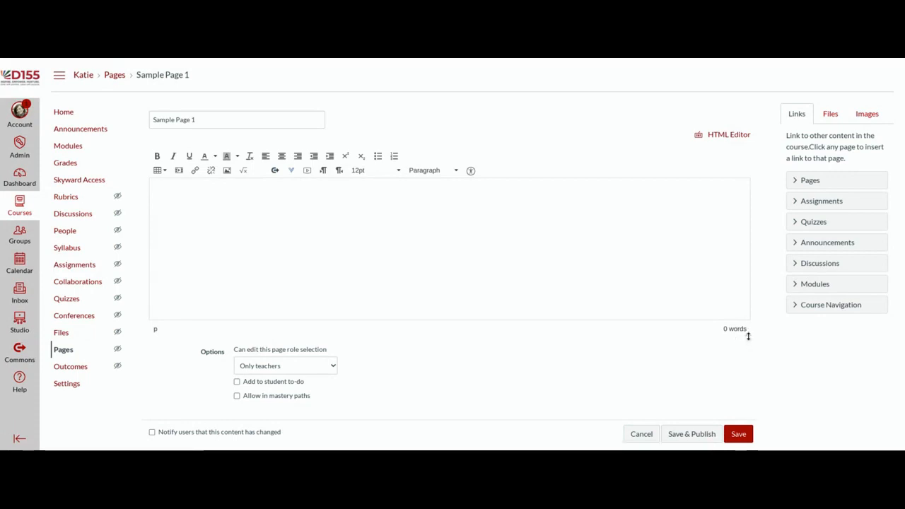
{"action": "left_click_drag", "start_coordinate": [748, 337], "coordinate": [745, 422]}
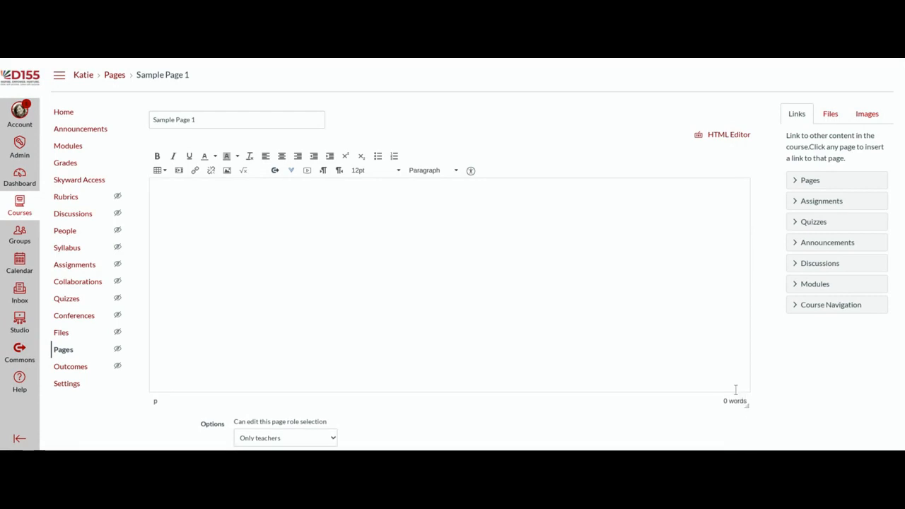
Step: Write 'Typing sample text into this space.' and format it bold, italic and underlined
{"action": "left_click", "coordinate": [321, 275]}
{"action": "type", "text": "Typing sample text into this"}
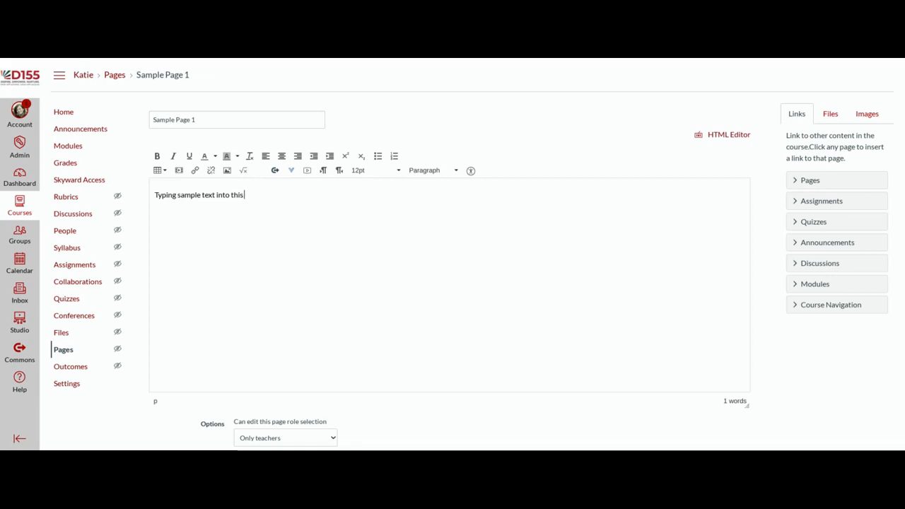
{"action": "type", "text": " space."}
{"action": "double_click", "coordinate": [237, 195]}
{"action": "triple_click", "coordinate": [233, 195]}
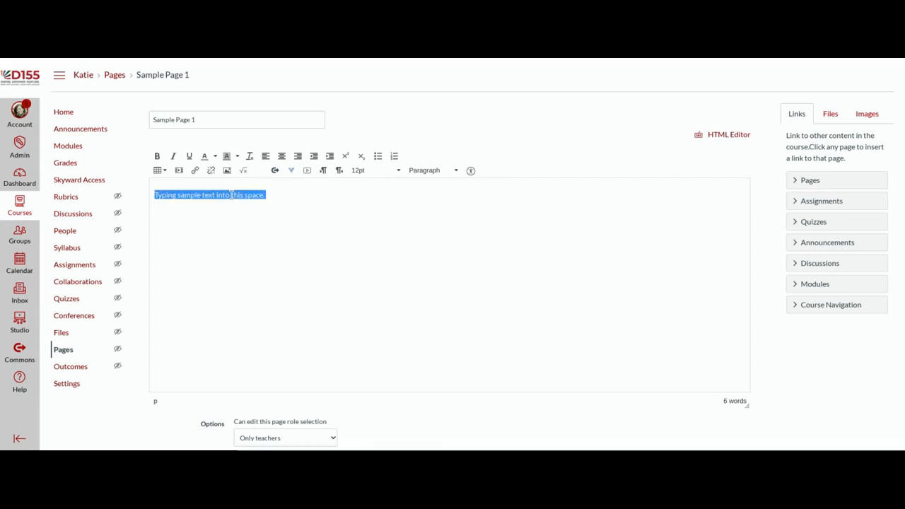
{"action": "left_click", "coordinate": [158, 156]}
{"action": "left_click", "coordinate": [173, 156]}
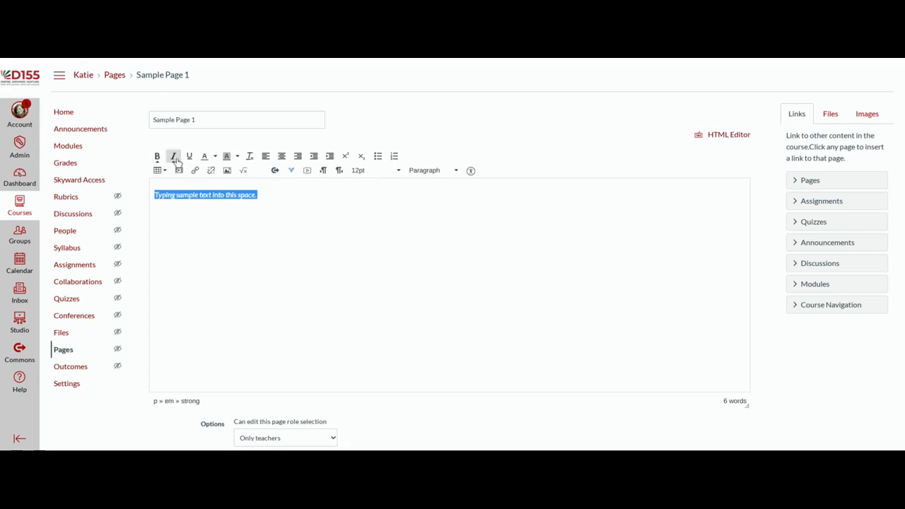
{"action": "left_click", "coordinate": [188, 157]}
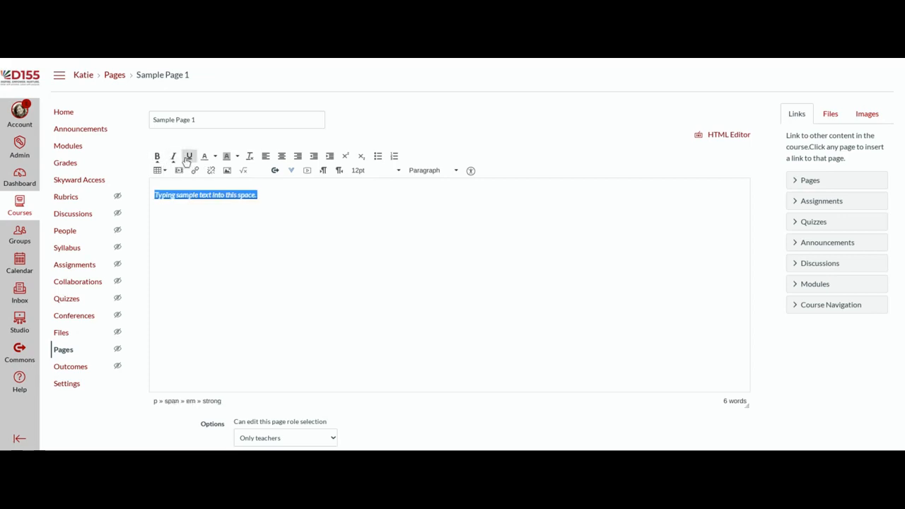
{"action": "left_click", "coordinate": [262, 196]}
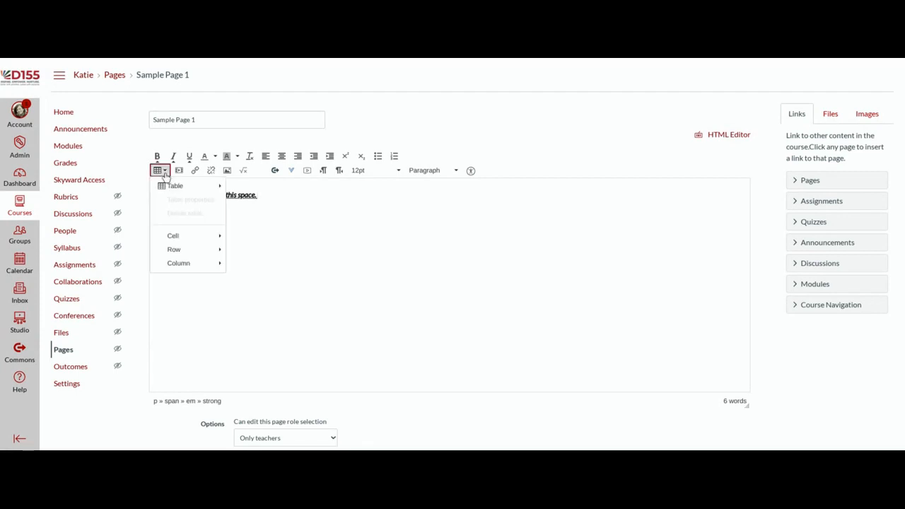
{"action": "mouse_move", "coordinate": [174, 185]}
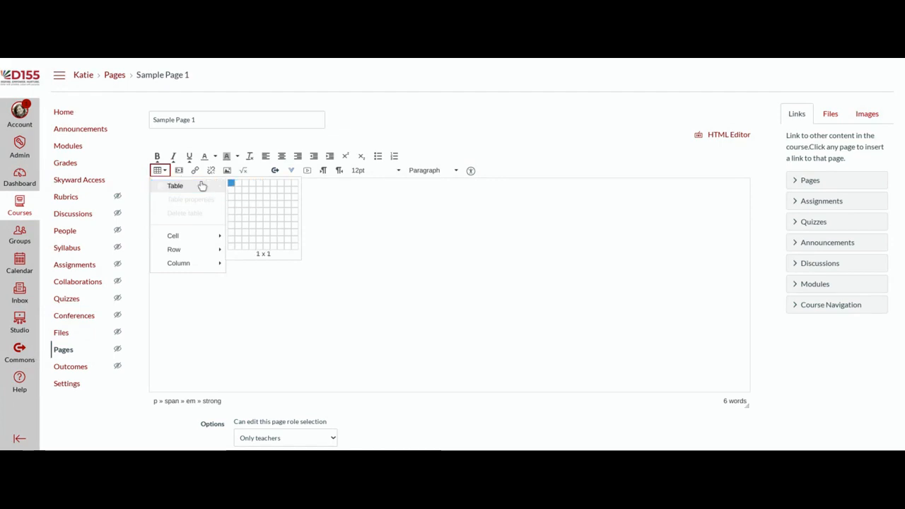
{"action": "left_click", "coordinate": [168, 175]}
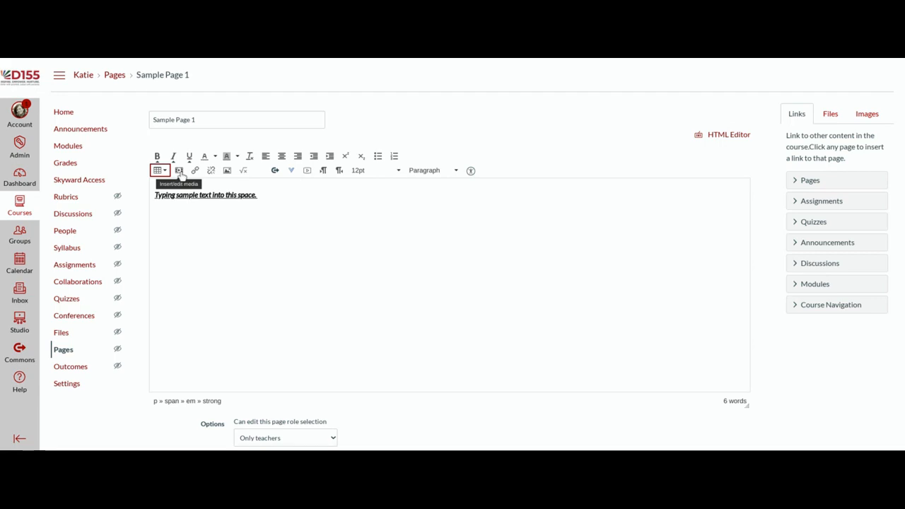
{"action": "left_click", "coordinate": [179, 172]}
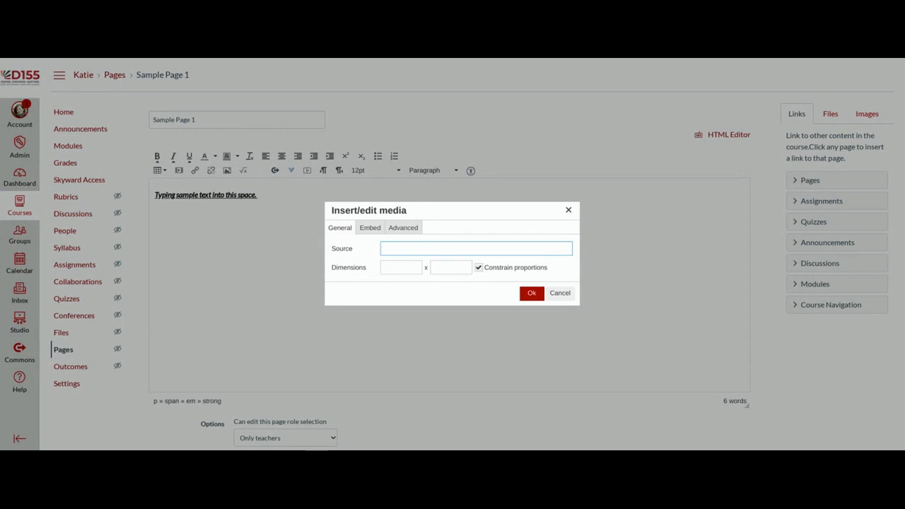
{"action": "left_click", "coordinate": [535, 294]}
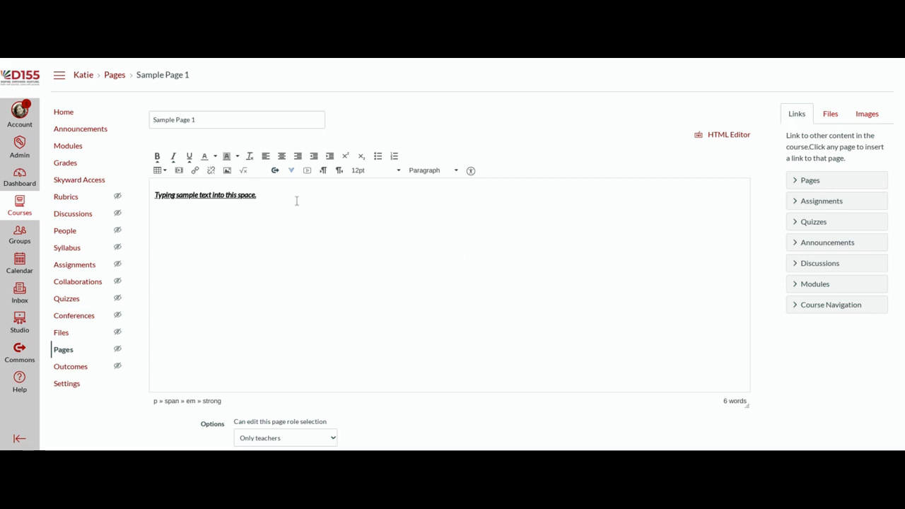
Step: Start linking the word 'sample' but cancel, then open the Insert / Edit Image dialog
{"action": "double_click", "coordinate": [178, 194]}
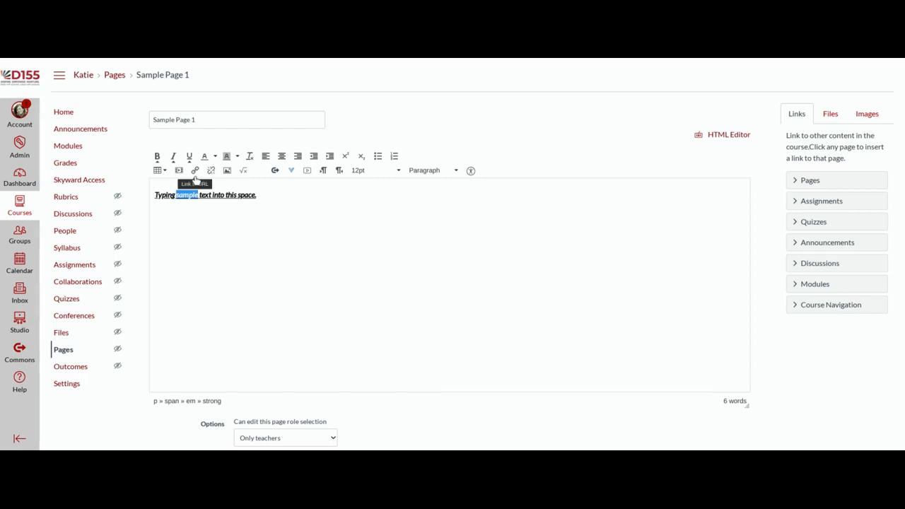
{"action": "left_click", "coordinate": [195, 180]}
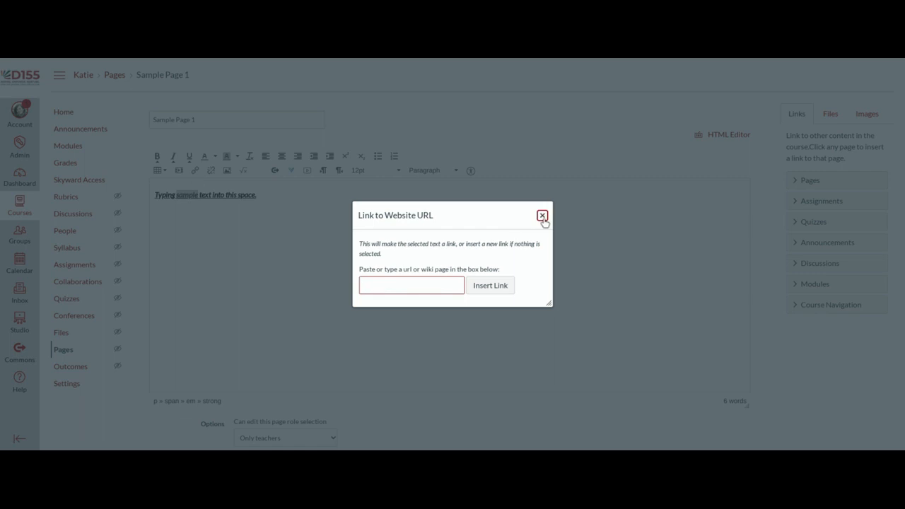
{"action": "left_click", "coordinate": [542, 216]}
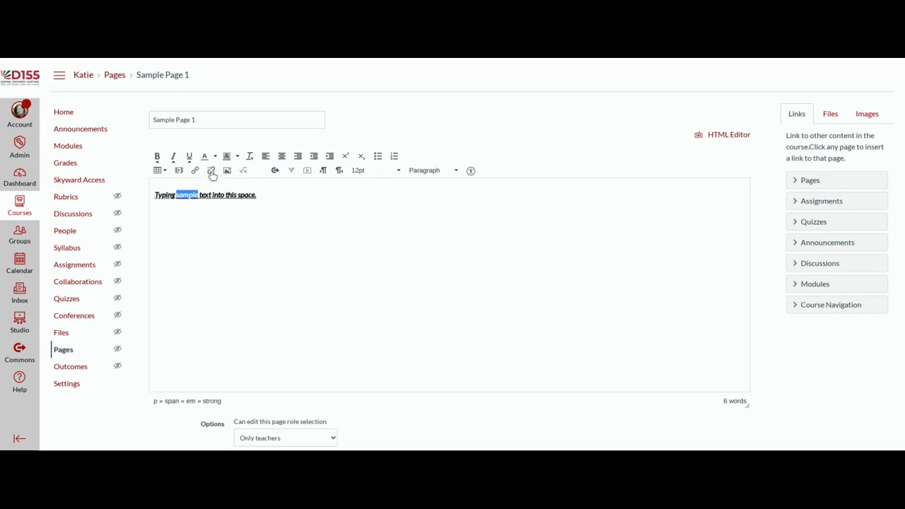
{"action": "left_click", "coordinate": [290, 204]}
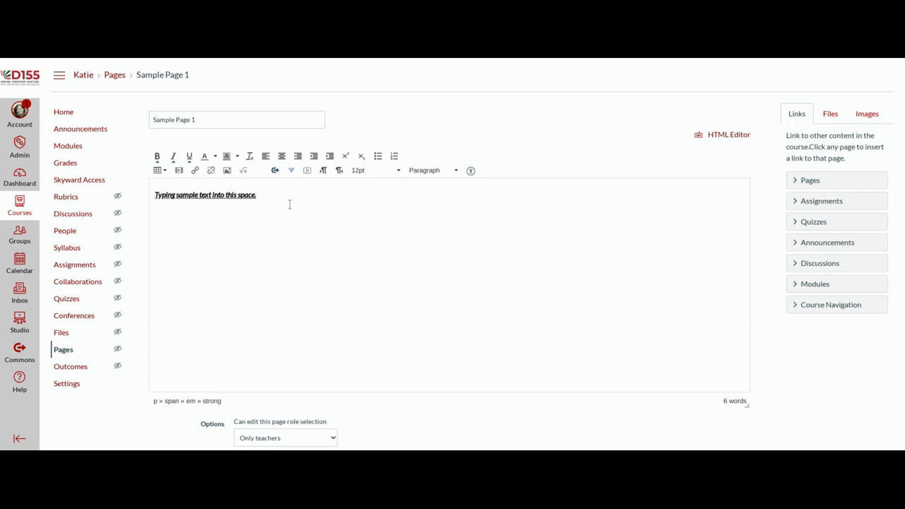
{"action": "left_click", "coordinate": [227, 172]}
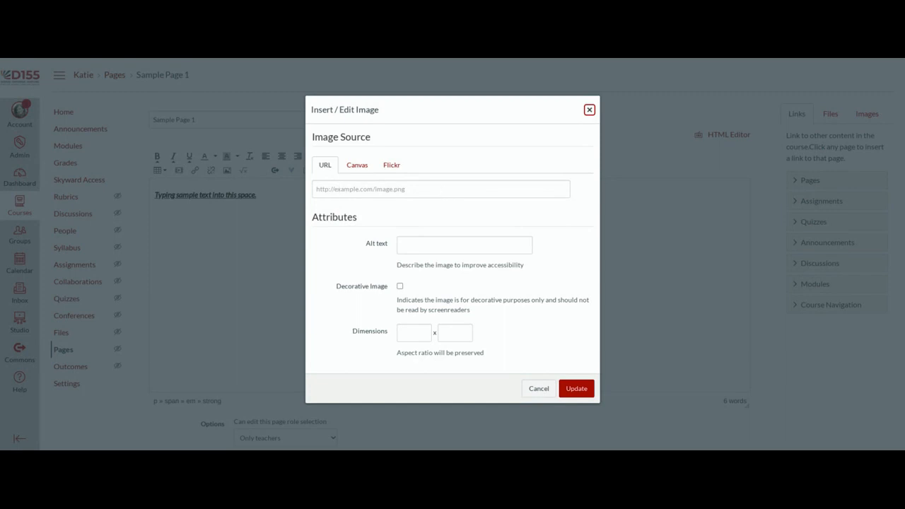
Step: Switch the image source to Canvas and browse the Course files folder
{"action": "left_click", "coordinate": [359, 171]}
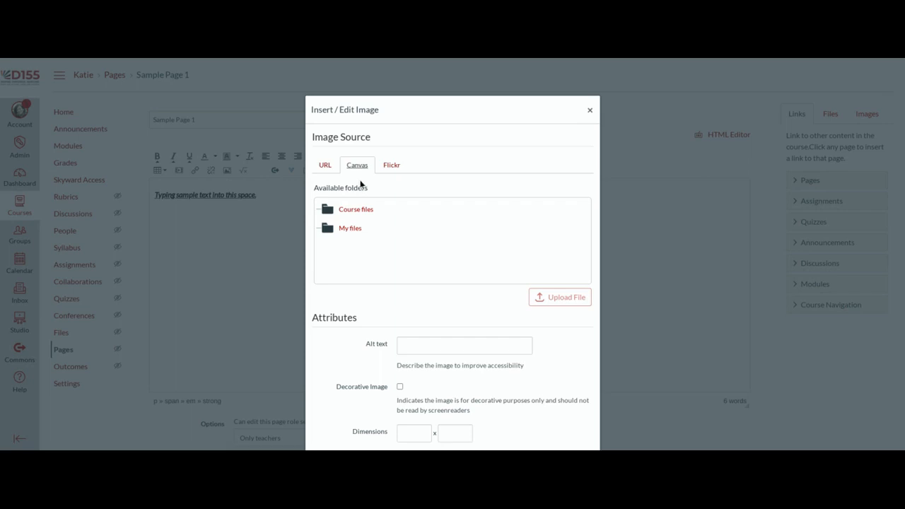
{"action": "left_click", "coordinate": [370, 215]}
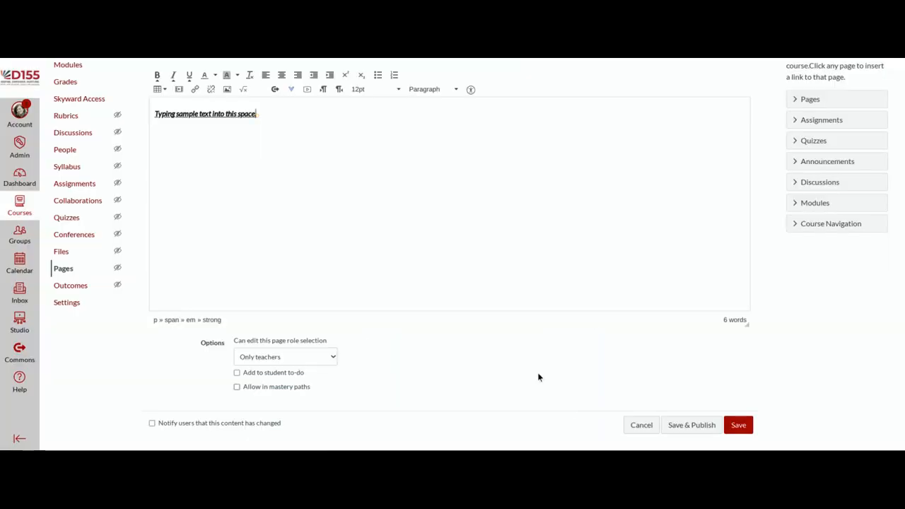
Step: Insert an empty equation after the sample sentence, then select the line and delete it
{"action": "left_click", "coordinate": [243, 93]}
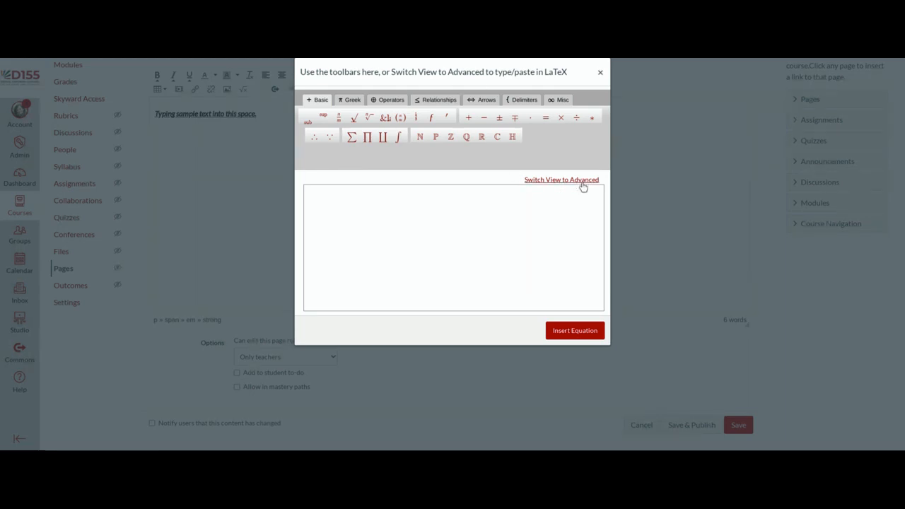
{"action": "left_click", "coordinate": [585, 334]}
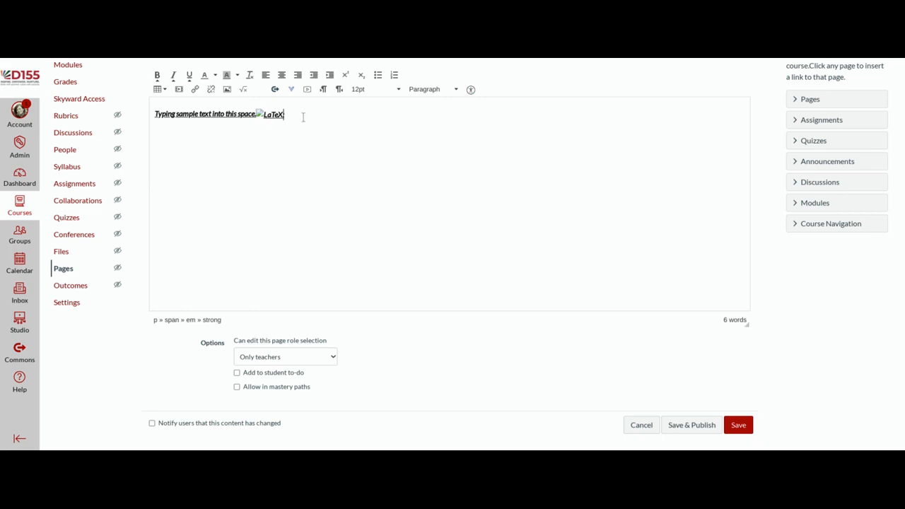
{"action": "left_click_drag", "start_coordinate": [304, 116], "coordinate": [177, 104]}
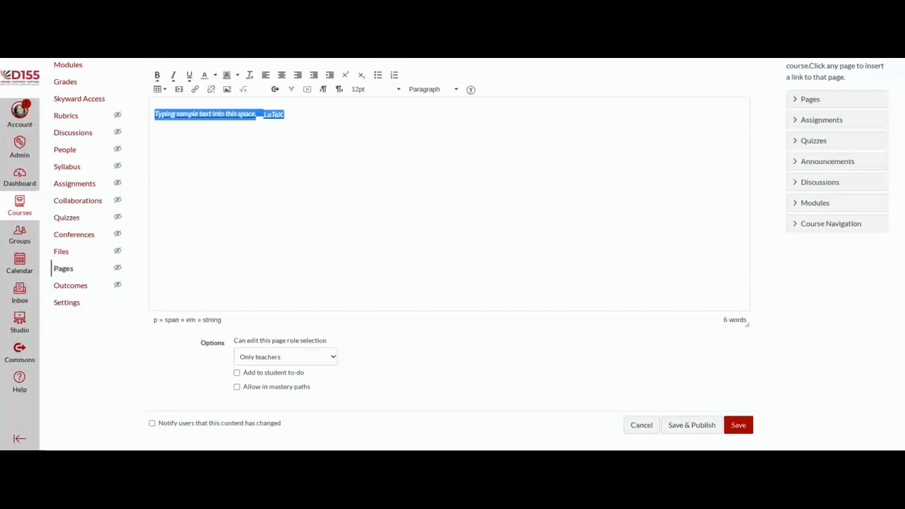
{"action": "key", "text": "BackSpace"}
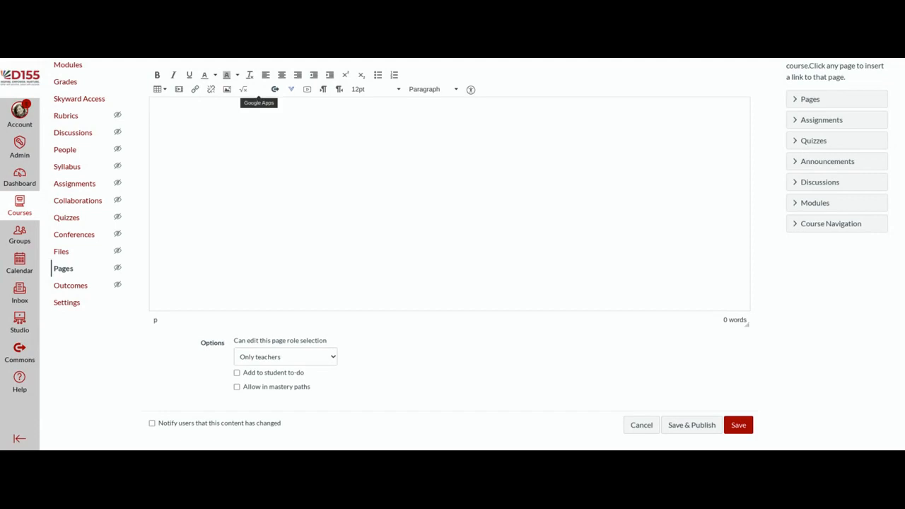
{"action": "left_click", "coordinate": [259, 95]}
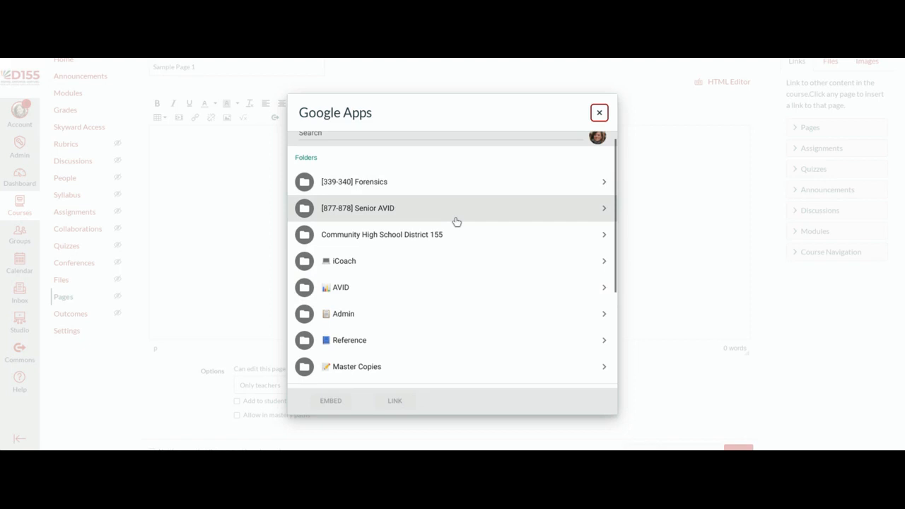
{"action": "scroll", "coordinate": [456, 233], "scroll_direction": "up", "scroll_amount": 1}
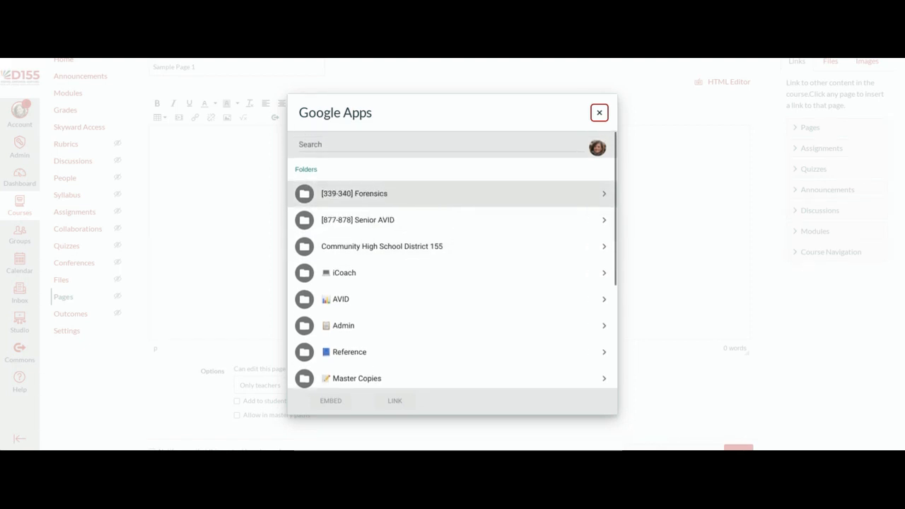
{"action": "scroll", "coordinate": [380, 237], "scroll_direction": "down", "scroll_amount": 3}
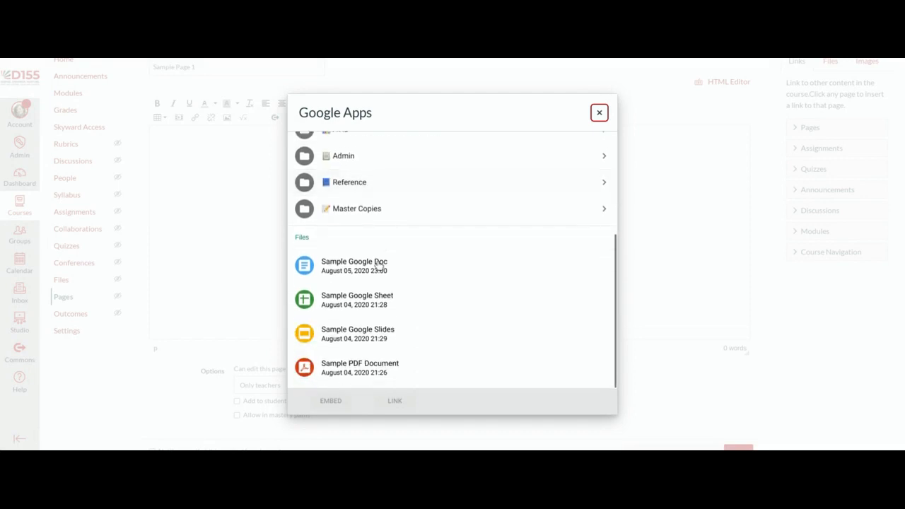
{"action": "left_click", "coordinate": [379, 265]}
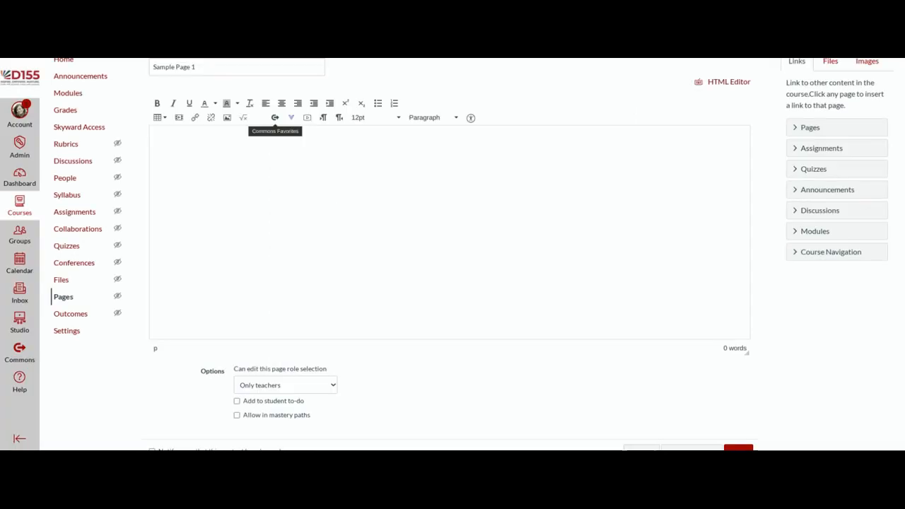
{"action": "left_click", "coordinate": [292, 121]}
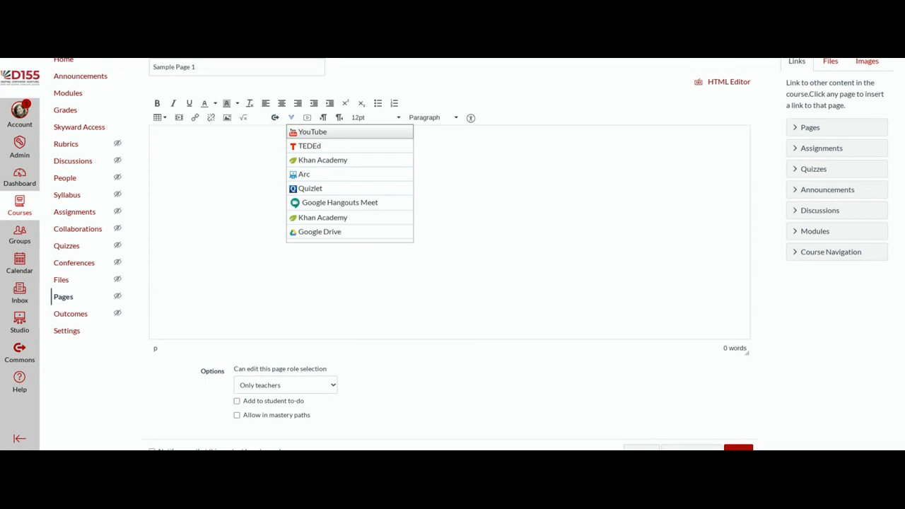
{"action": "left_click", "coordinate": [308, 122]}
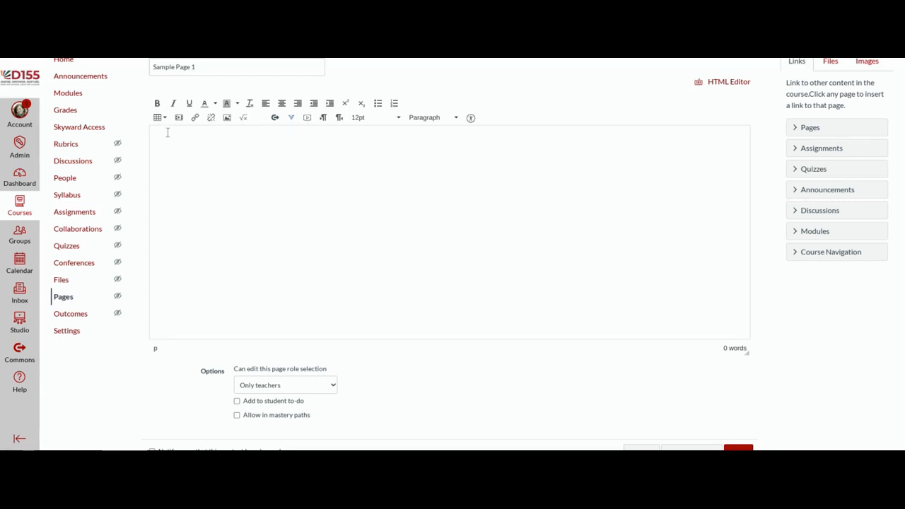
Step: Pick Sample Google Doc from the Google Apps file list and embed it in the page
{"action": "left_click", "coordinate": [260, 120]}
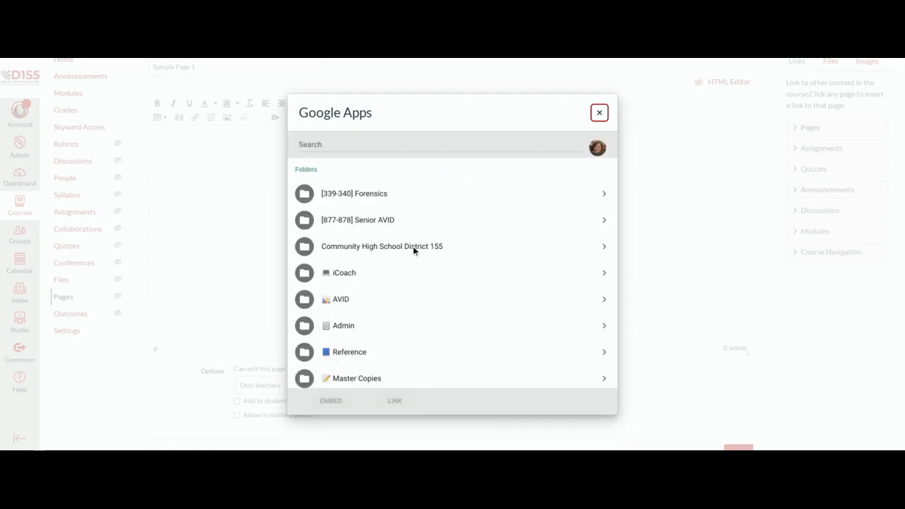
{"action": "scroll", "coordinate": [414, 252], "scroll_direction": "down", "scroll_amount": 1}
{"action": "scroll", "coordinate": [415, 251], "scroll_direction": "down", "scroll_amount": 2}
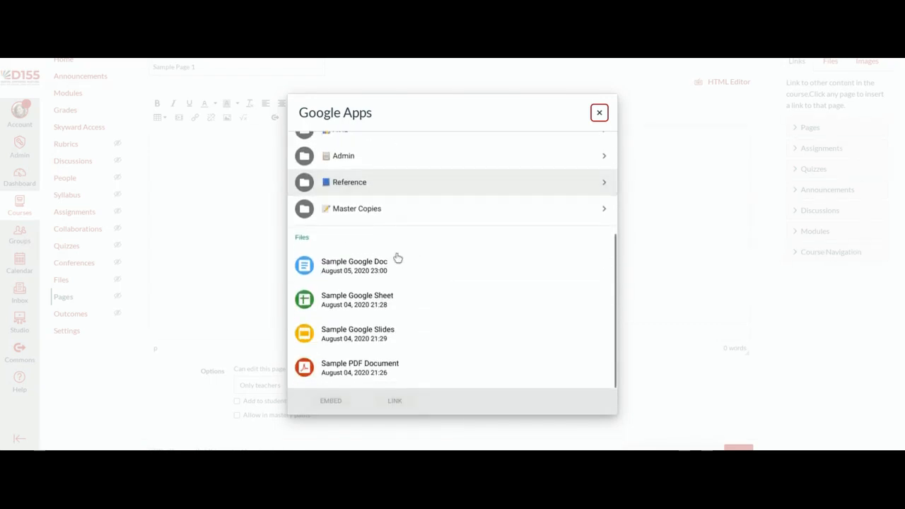
{"action": "left_click", "coordinate": [350, 269]}
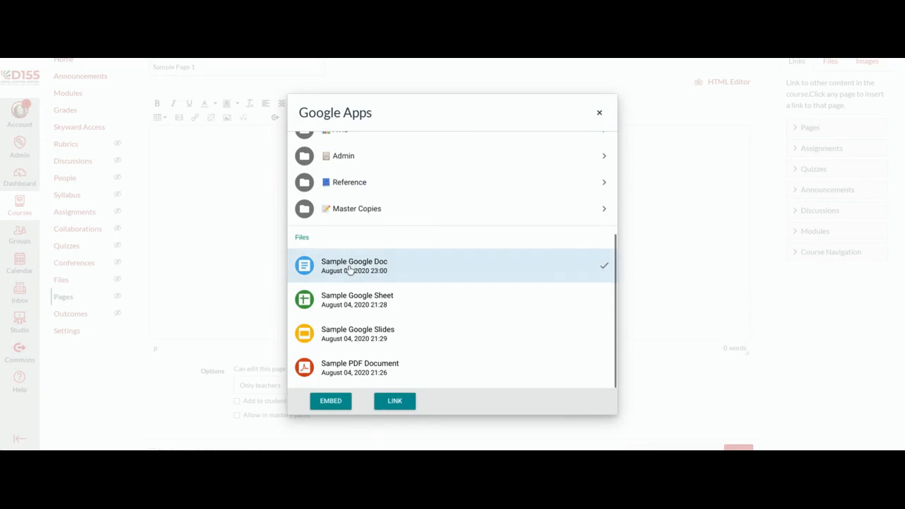
{"action": "left_click", "coordinate": [337, 401]}
{"action": "left_click", "coordinate": [341, 406]}
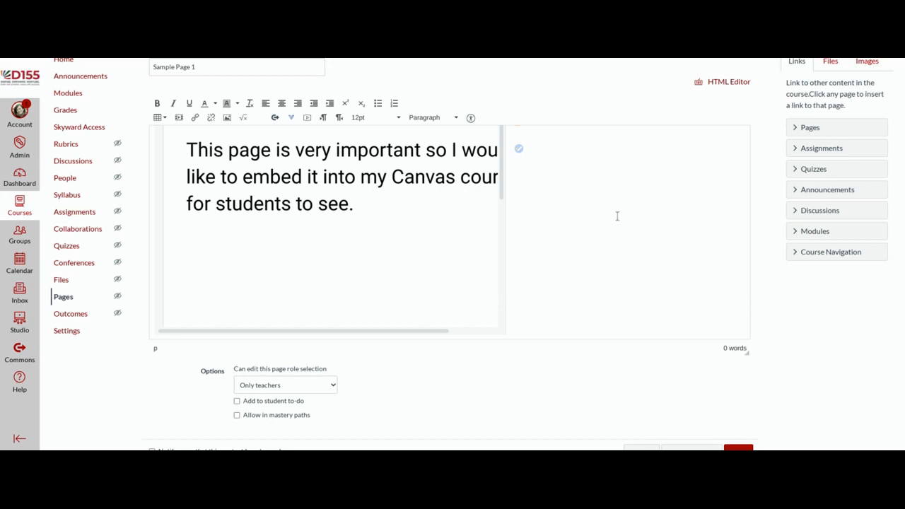
Step: Overwrite the embedded doc's paragraph with 'I am editing the text.'
{"action": "scroll", "coordinate": [617, 219], "scroll_direction": "up", "scroll_amount": 3}
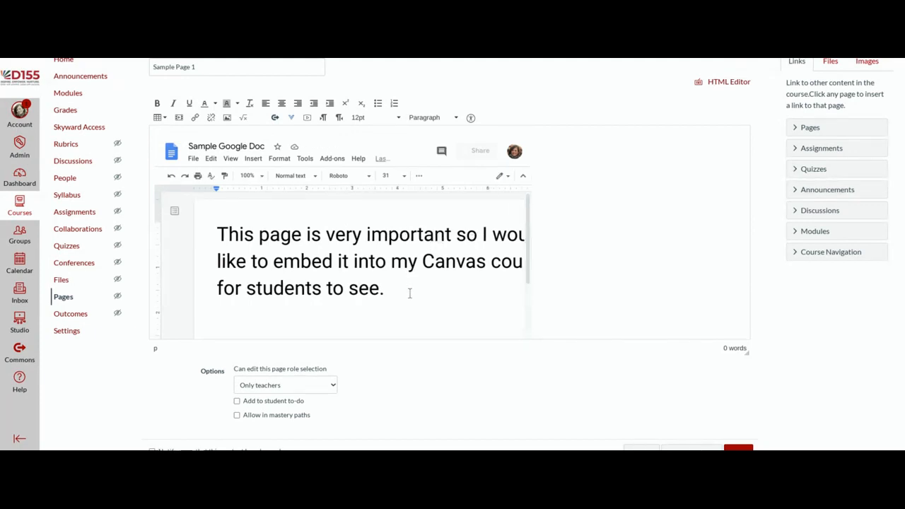
{"action": "left_click_drag", "start_coordinate": [398, 293], "coordinate": [164, 239]}
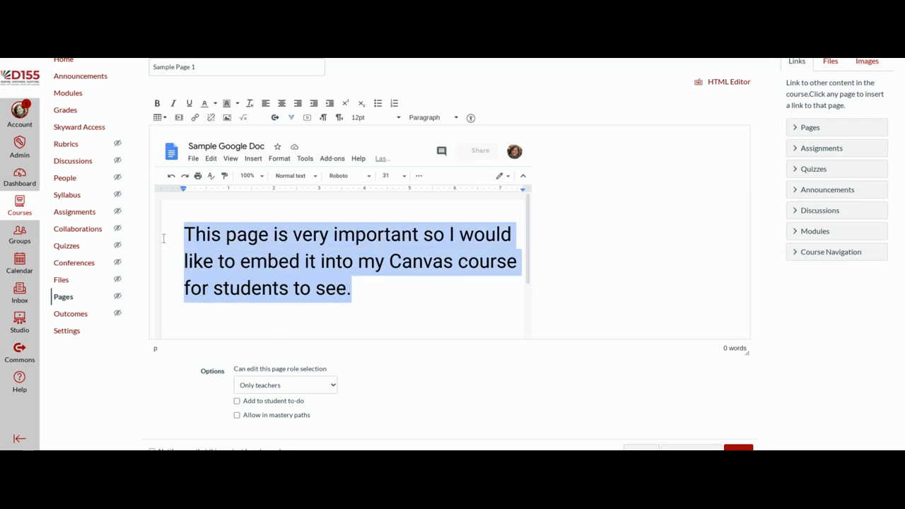
{"action": "type", "text": "I am editing the text."}
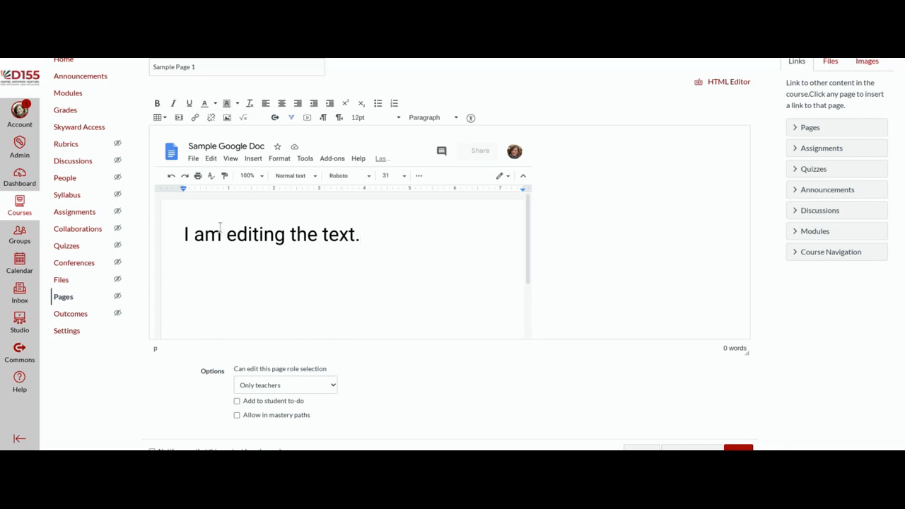
{"action": "scroll", "coordinate": [676, 375], "scroll_direction": "down", "scroll_amount": 1}
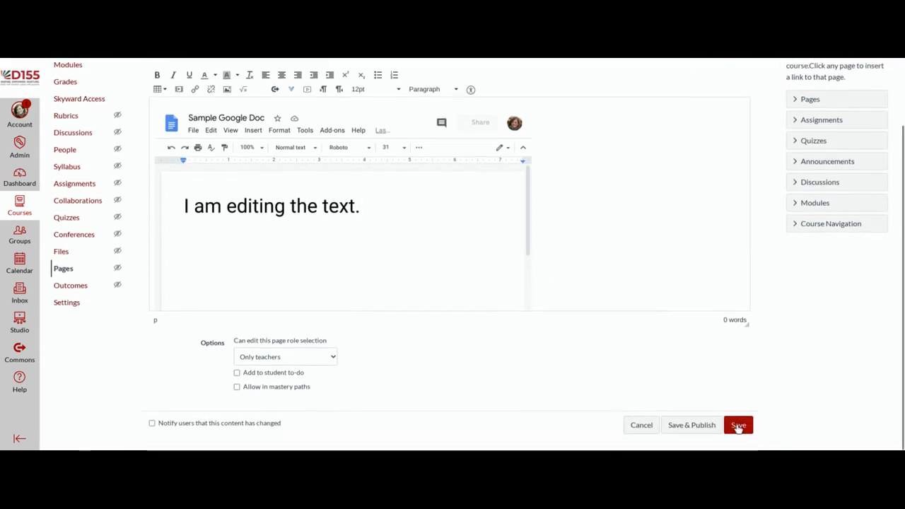
Step: Save Sample Page 1 and return to the course Modules page
{"action": "left_click", "coordinate": [740, 426]}
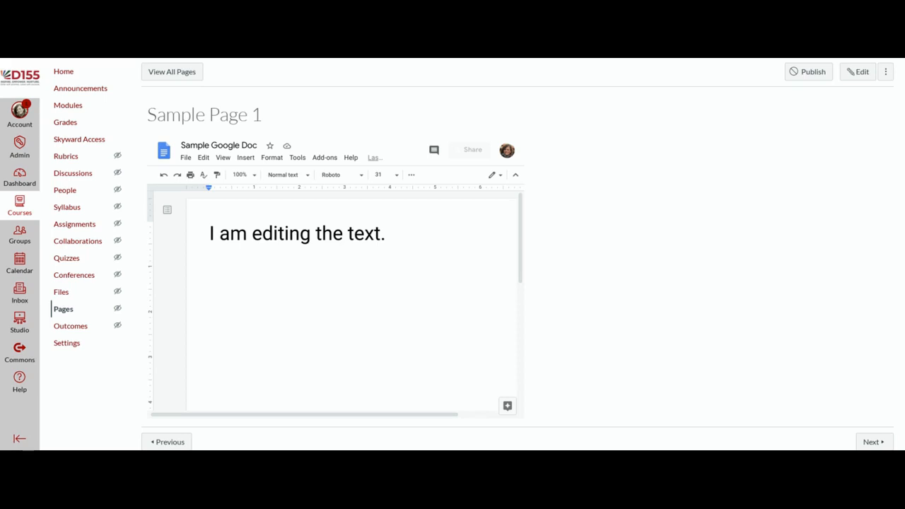
{"action": "scroll", "coordinate": [652, 278], "scroll_direction": "down", "scroll_amount": 1}
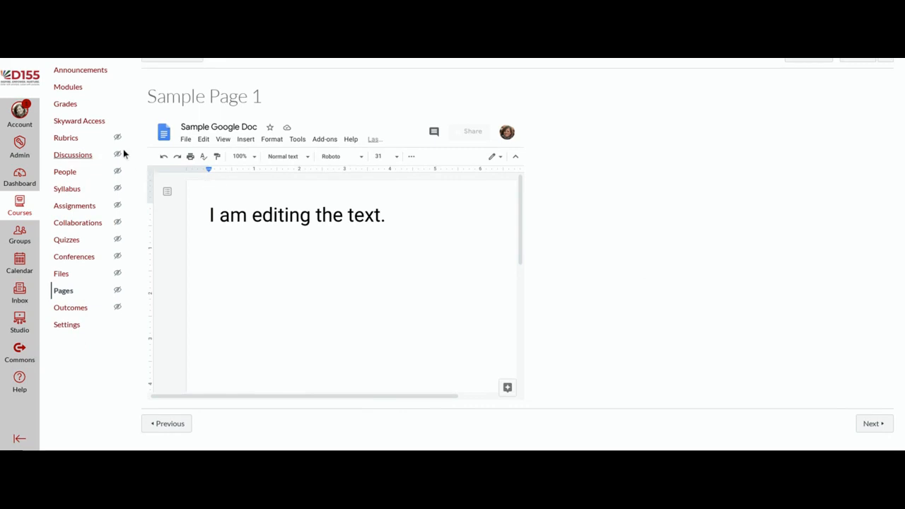
{"action": "left_click", "coordinate": [72, 90]}
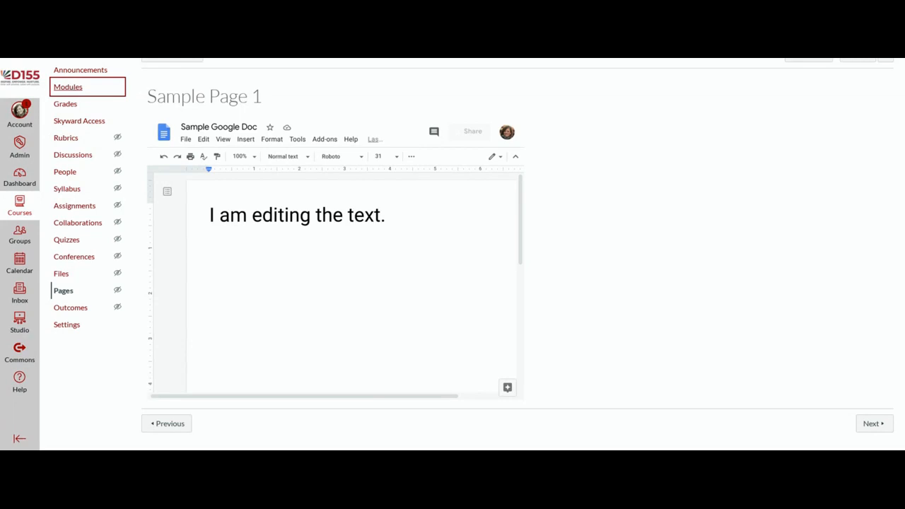
{"action": "scroll", "coordinate": [75, 91], "scroll_direction": "up", "scroll_amount": 2}
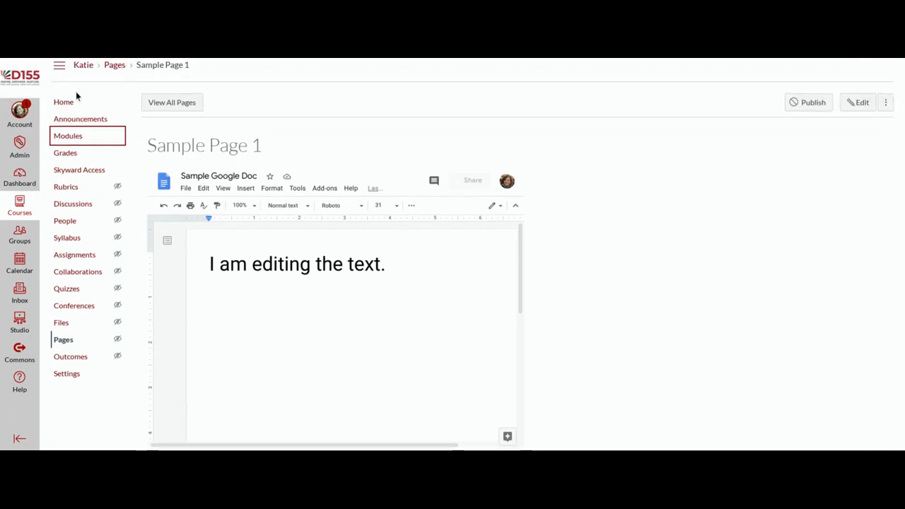
{"action": "scroll", "coordinate": [424, 269], "scroll_direction": "down", "scroll_amount": 3}
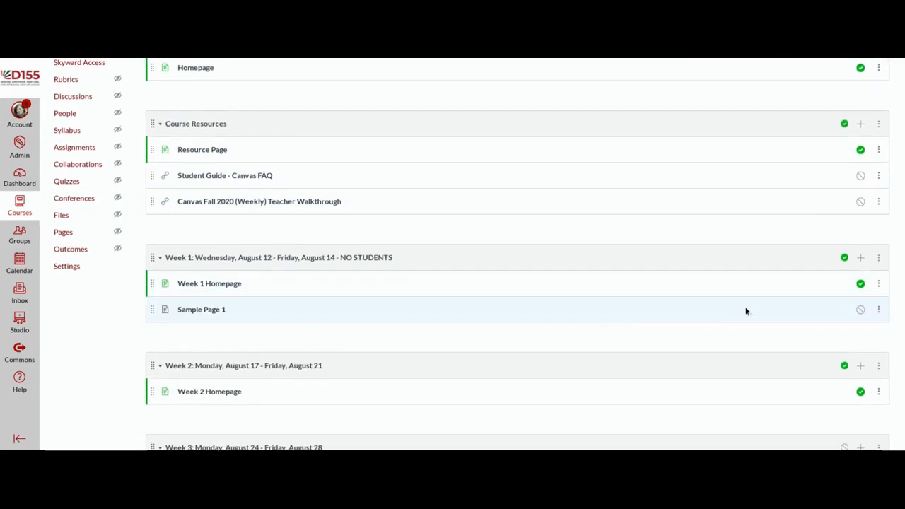
Step: Create a new discussion topic named 'Sample Discussion 1' in the Week 1 module
{"action": "left_click", "coordinate": [861, 263]}
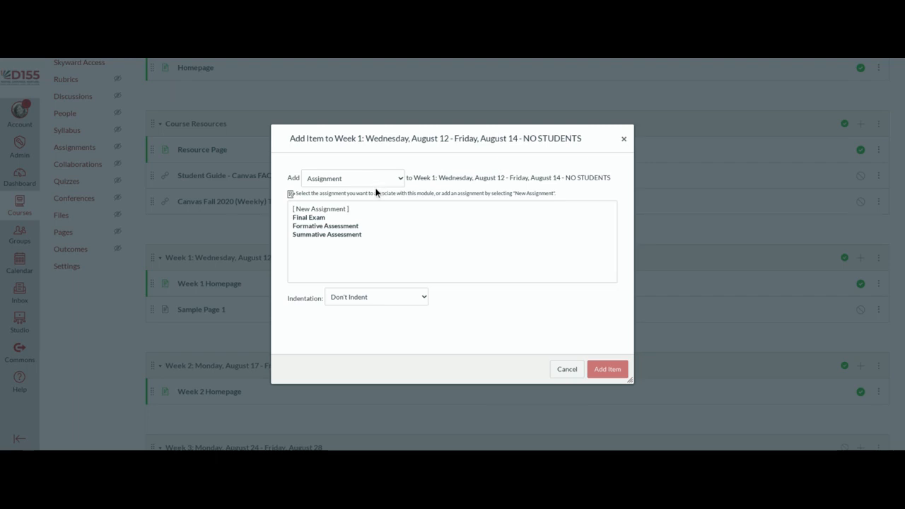
{"action": "left_click", "coordinate": [359, 272]}
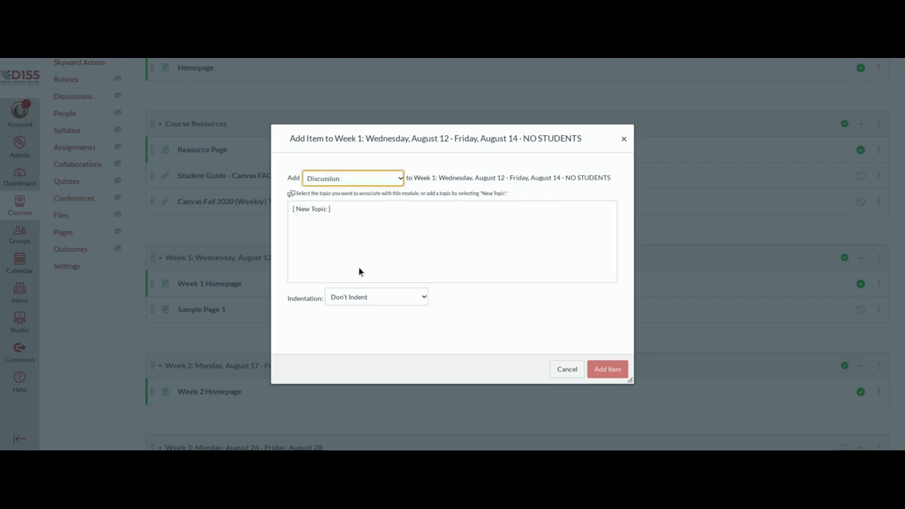
{"action": "left_click", "coordinate": [330, 214]}
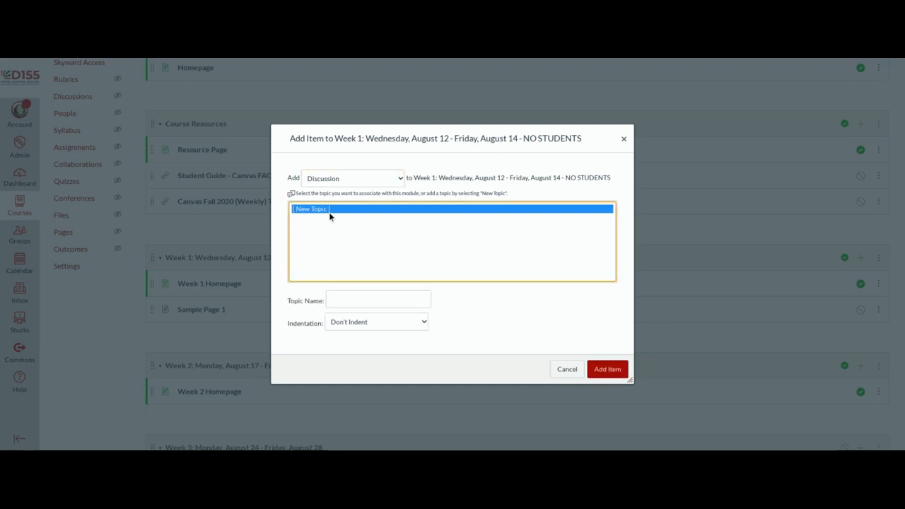
{"action": "left_click", "coordinate": [366, 296]}
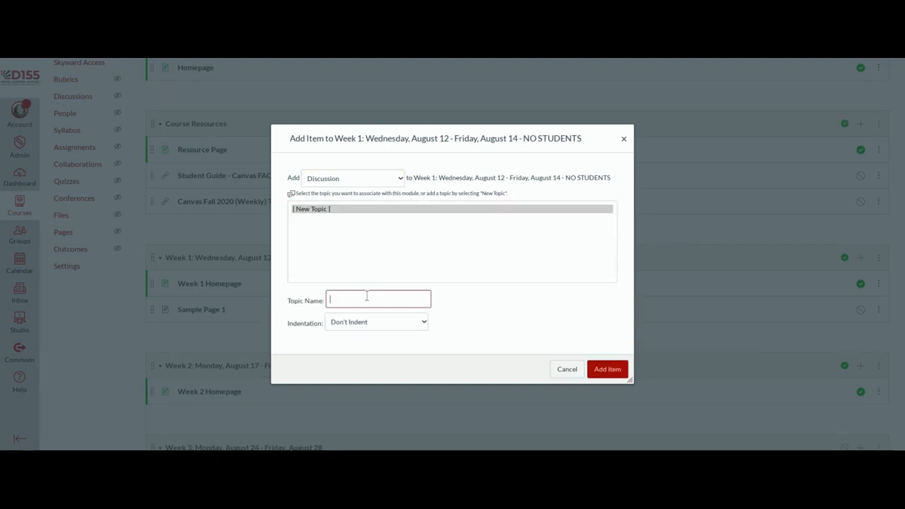
{"action": "type", "text": "Sample Discussion 1"}
{"action": "left_click", "coordinate": [601, 375]}
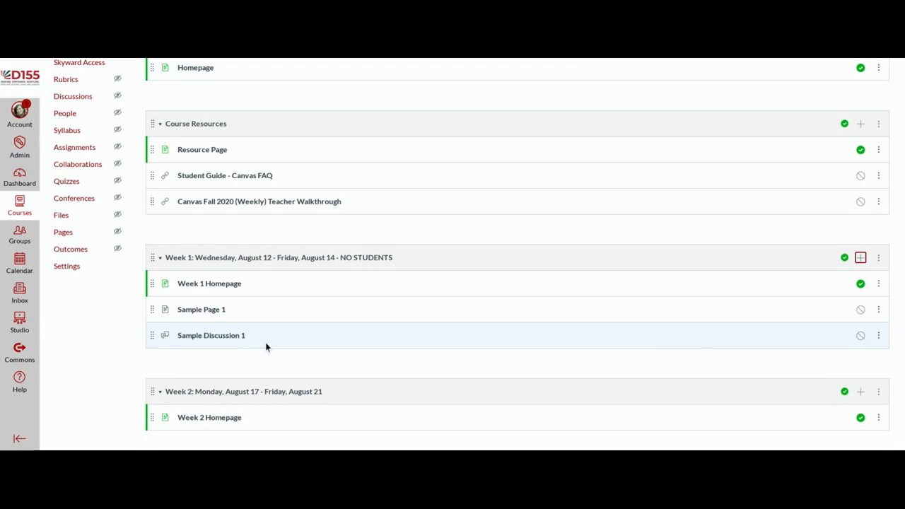
Step: Open Sample Discussion 1's edit view and save it without changes
{"action": "left_click", "coordinate": [244, 338]}
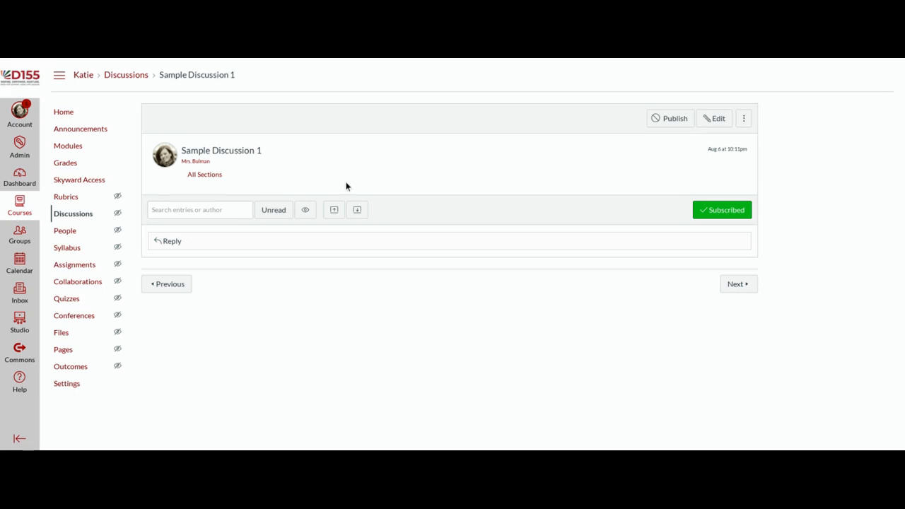
{"action": "left_click", "coordinate": [713, 119]}
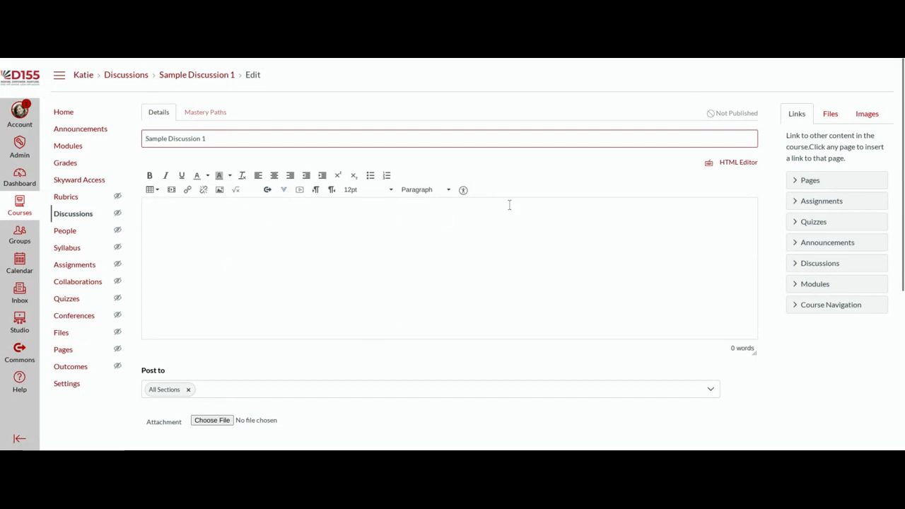
{"action": "scroll", "coordinate": [528, 307], "scroll_direction": "down", "scroll_amount": 5}
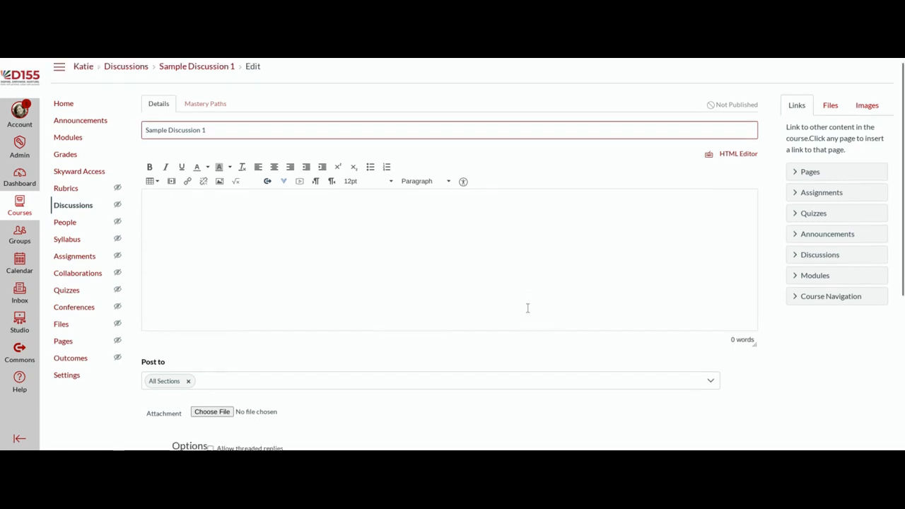
{"action": "scroll", "coordinate": [527, 312], "scroll_direction": "down", "scroll_amount": 1}
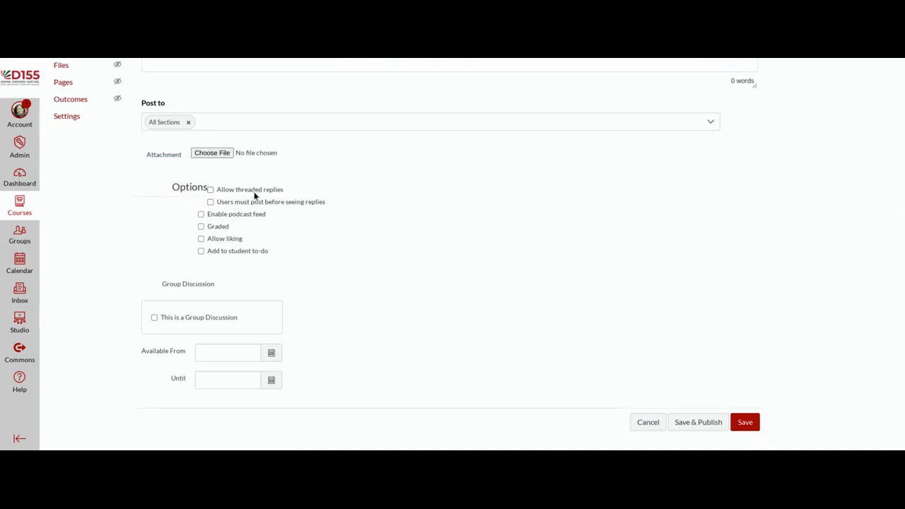
{"action": "left_click", "coordinate": [750, 429]}
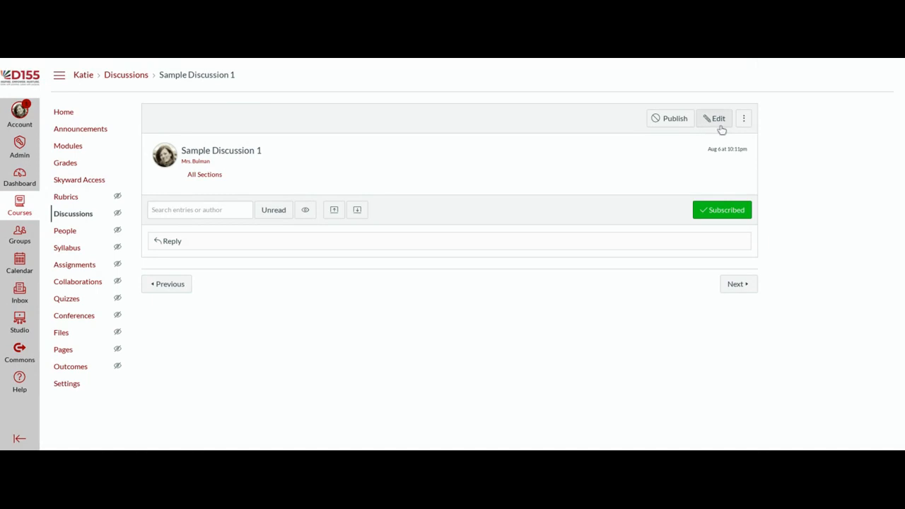
Step: From Modules, add a new assignment named 'Sample Assignment 1' to Week 1
{"action": "left_click", "coordinate": [64, 149]}
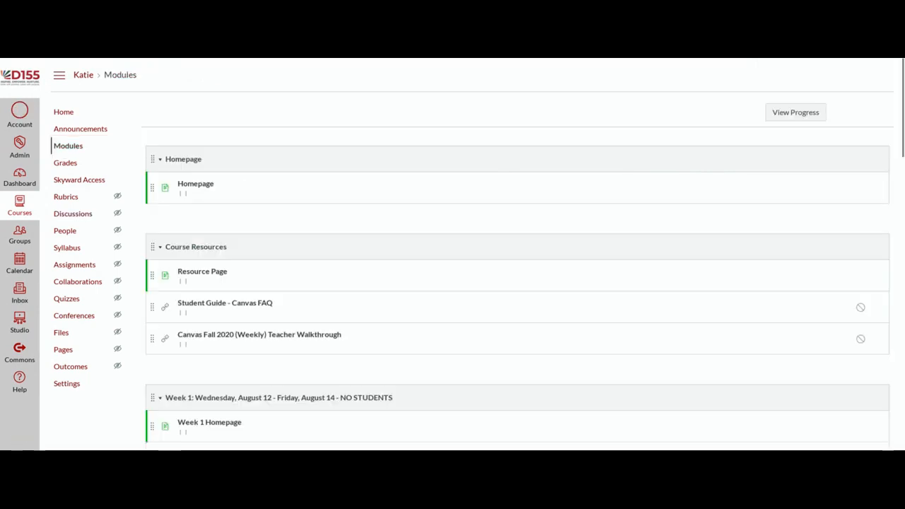
{"action": "scroll", "coordinate": [557, 234], "scroll_direction": "down", "scroll_amount": 4}
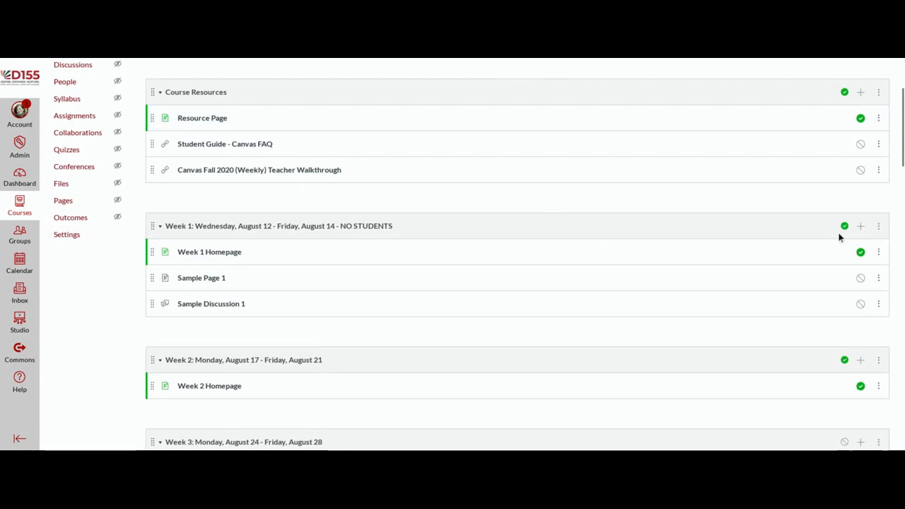
{"action": "left_click", "coordinate": [861, 227]}
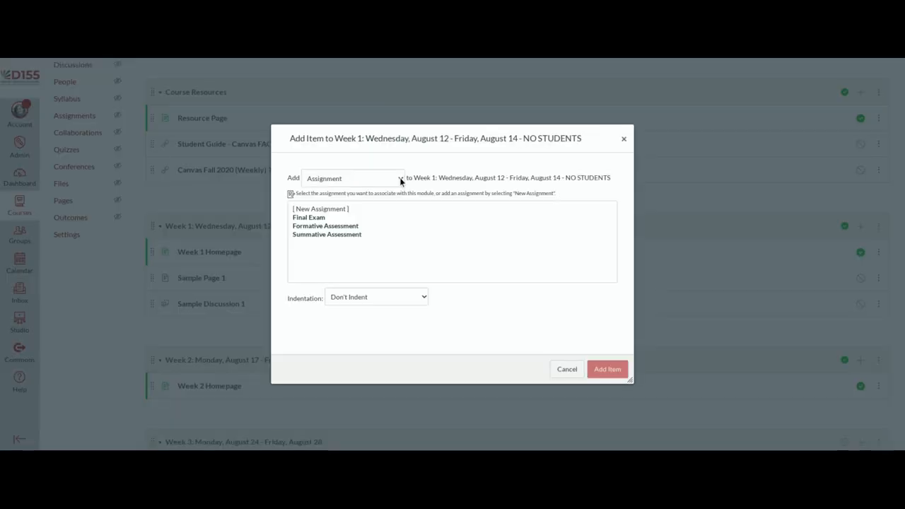
{"action": "left_click", "coordinate": [309, 212]}
{"action": "left_click", "coordinate": [370, 304]}
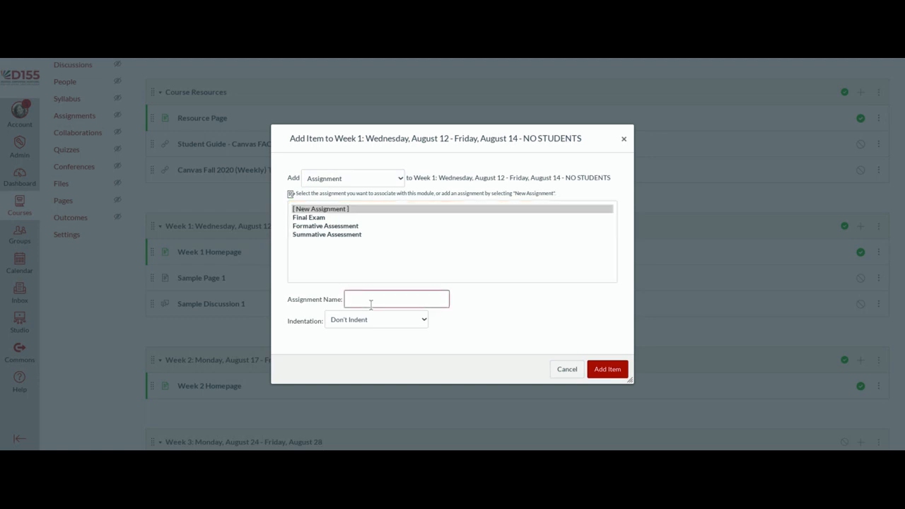
{"action": "type", "text": "Sample Assignment 1"}
{"action": "left_click", "coordinate": [617, 373]}
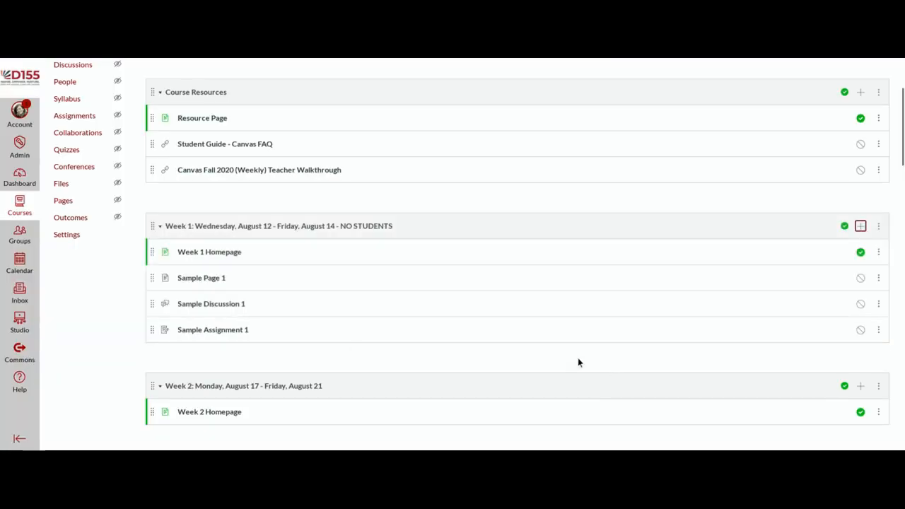
Step: Open Sample Assignment 1 from Week 1 and go to its edit page
{"action": "left_click", "coordinate": [228, 332]}
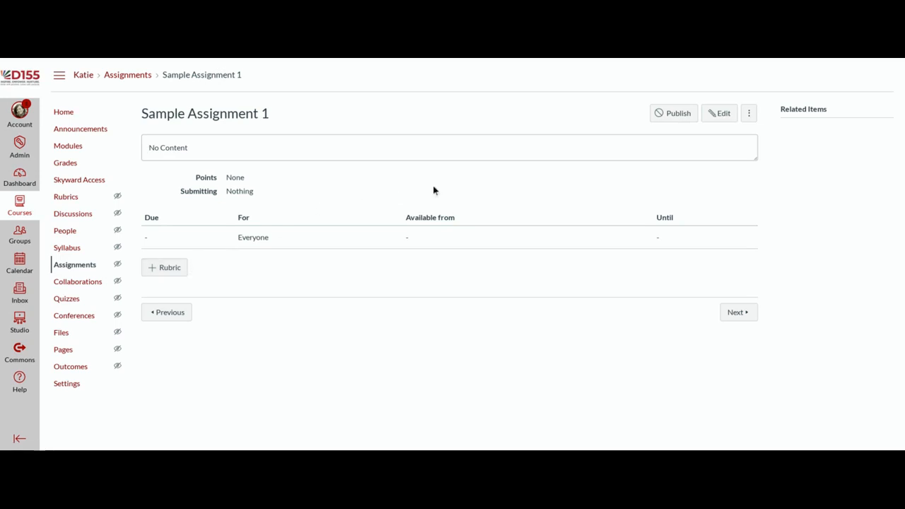
{"action": "left_click", "coordinate": [720, 115]}
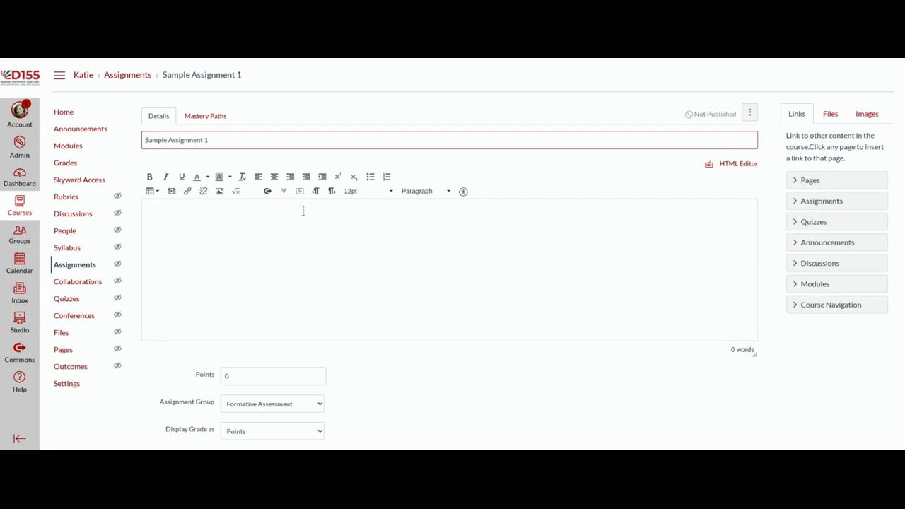
Step: Change Sample Assignment 1's Points value from 0 to 10
{"action": "scroll", "coordinate": [525, 206], "scroll_direction": "down", "scroll_amount": 1}
{"action": "scroll", "coordinate": [525, 206], "scroll_direction": "down", "scroll_amount": 5}
{"action": "scroll", "coordinate": [525, 211], "scroll_direction": "down", "scroll_amount": 1}
{"action": "left_click", "coordinate": [228, 92]}
{"action": "left_click_drag", "start_coordinate": [231, 90], "coordinate": [219, 89]}
{"action": "type", "text": "10"}
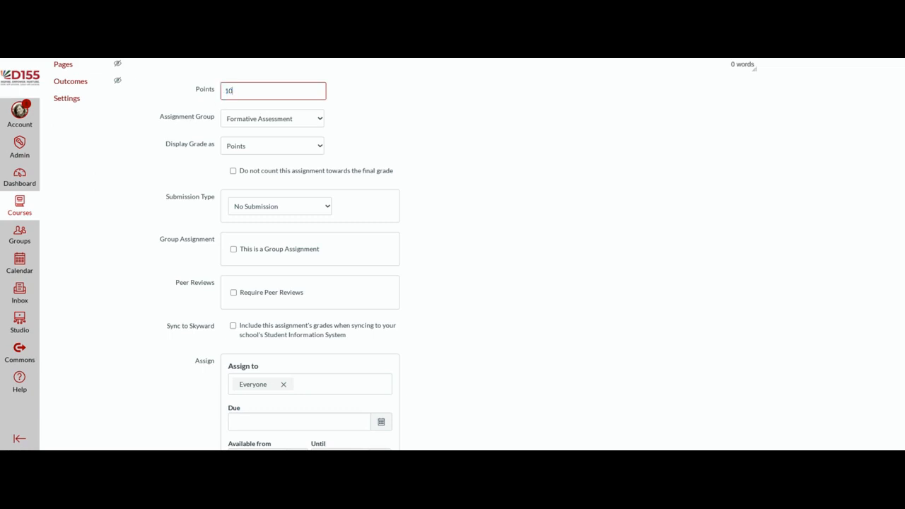
{"action": "left_click", "coordinate": [300, 119]}
Step: Set the assignment's due date to August 11 at 11:59pm
{"action": "scroll", "coordinate": [350, 116], "scroll_direction": "down", "scroll_amount": 3}
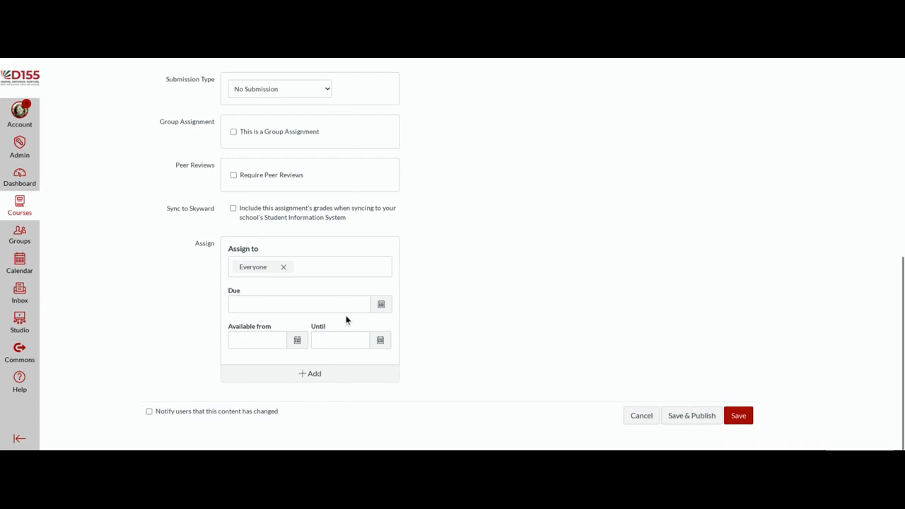
{"action": "left_click", "coordinate": [381, 304]}
{"action": "left_click", "coordinate": [382, 305]}
{"action": "left_click", "coordinate": [381, 309]}
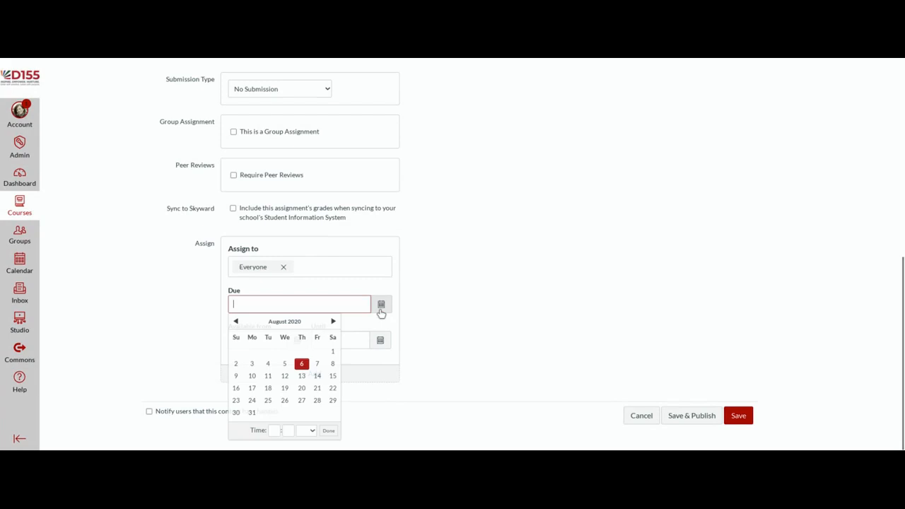
{"action": "left_click", "coordinate": [270, 379]}
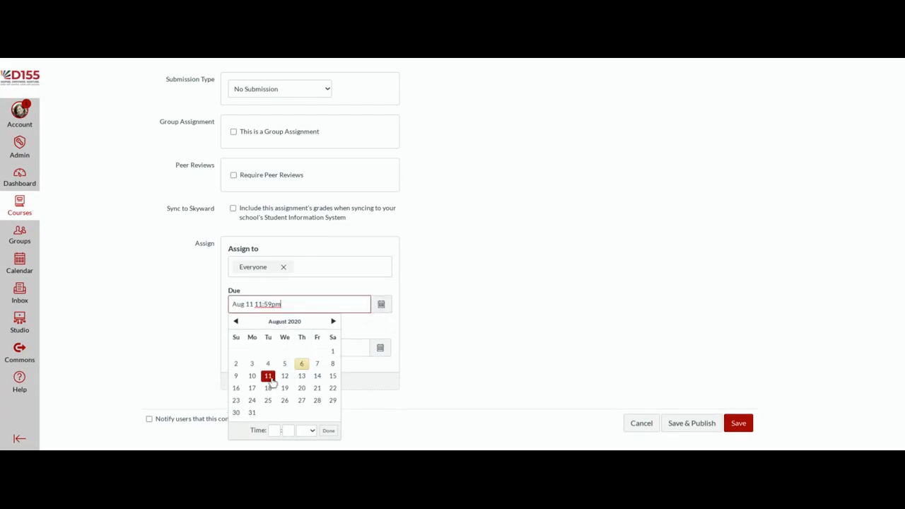
{"action": "left_click", "coordinate": [330, 430]}
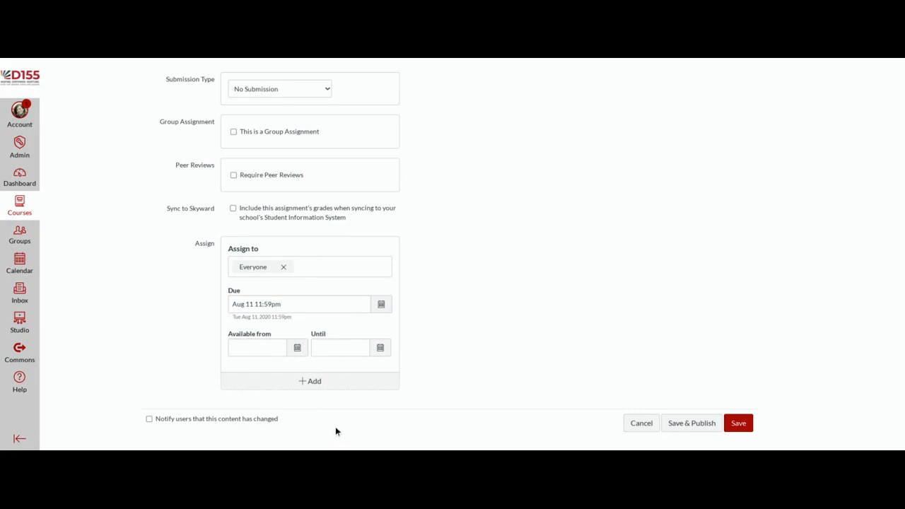
{"action": "scroll", "coordinate": [433, 262], "scroll_direction": "up", "scroll_amount": 3}
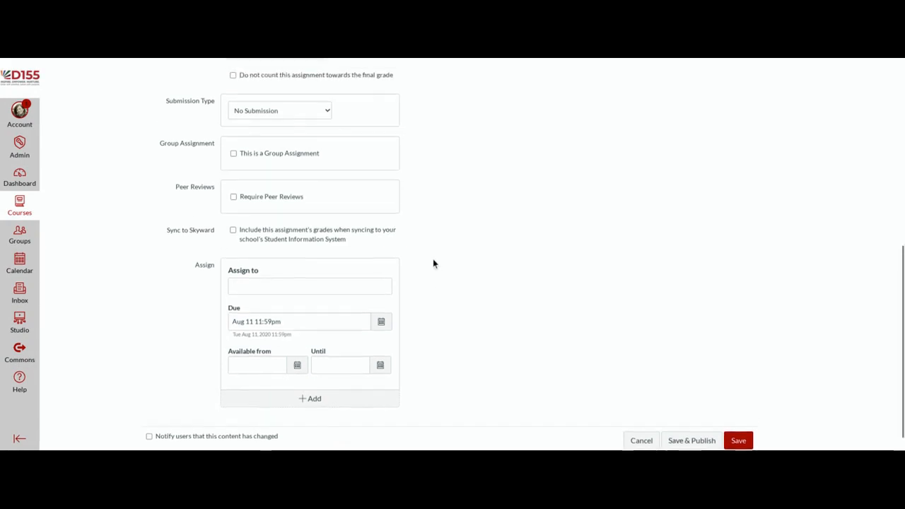
{"action": "scroll", "coordinate": [433, 264], "scroll_direction": "up", "scroll_amount": 2}
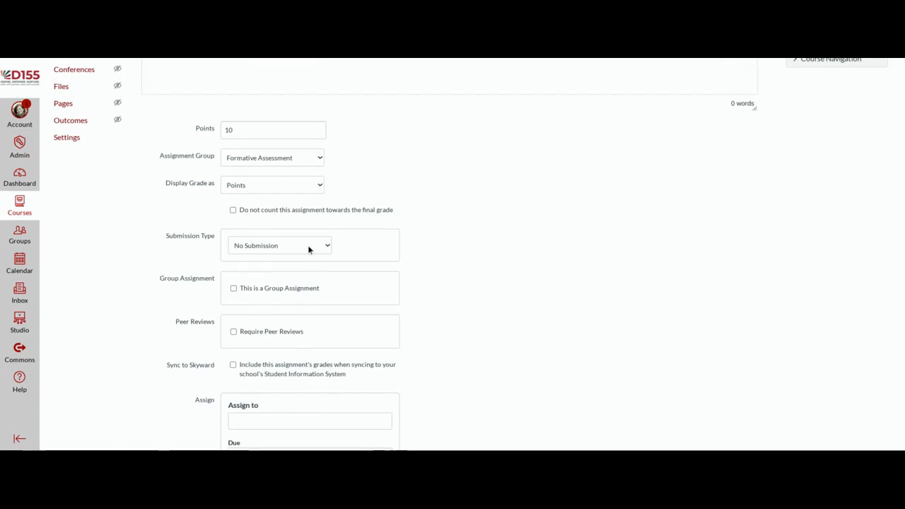
{"action": "scroll", "coordinate": [450, 325], "scroll_direction": "up", "scroll_amount": 4}
{"action": "scroll", "coordinate": [450, 325], "scroll_direction": "down", "scroll_amount": 2}
{"action": "scroll", "coordinate": [451, 327], "scroll_direction": "down", "scroll_amount": 1}
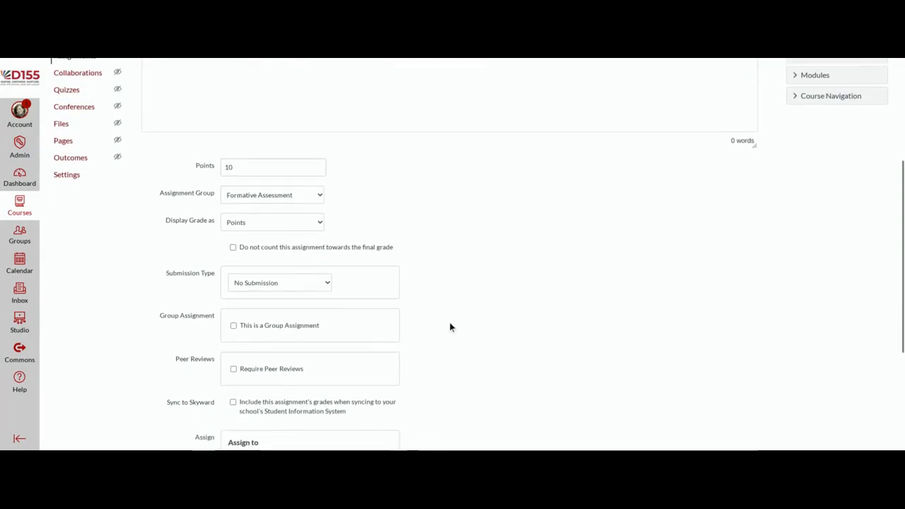
{"action": "scroll", "coordinate": [450, 325], "scroll_direction": "down", "scroll_amount": 2}
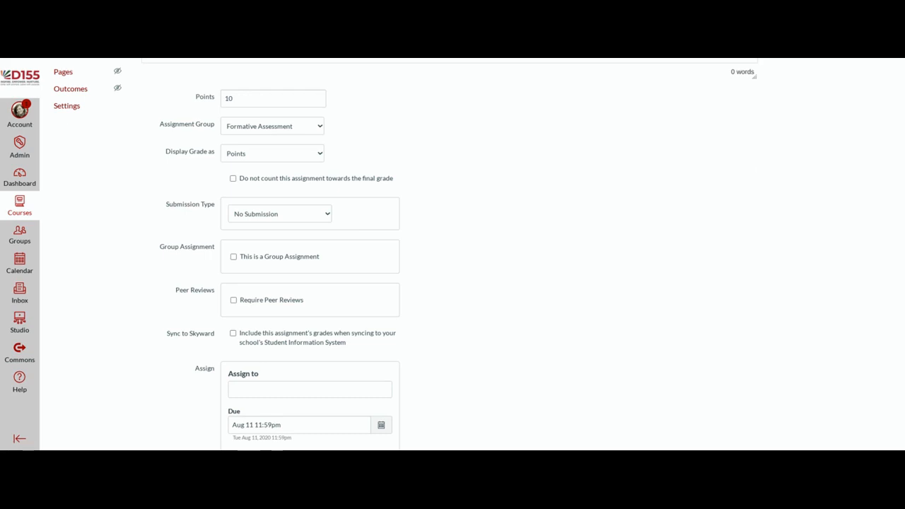
{"action": "scroll", "coordinate": [360, 216], "scroll_direction": "down", "scroll_amount": 1}
{"action": "scroll", "coordinate": [358, 219], "scroll_direction": "up", "scroll_amount": 1}
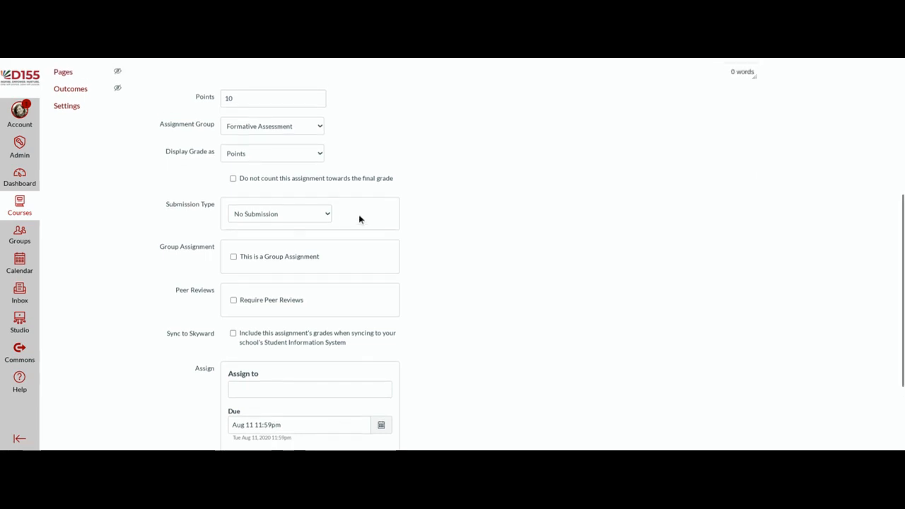
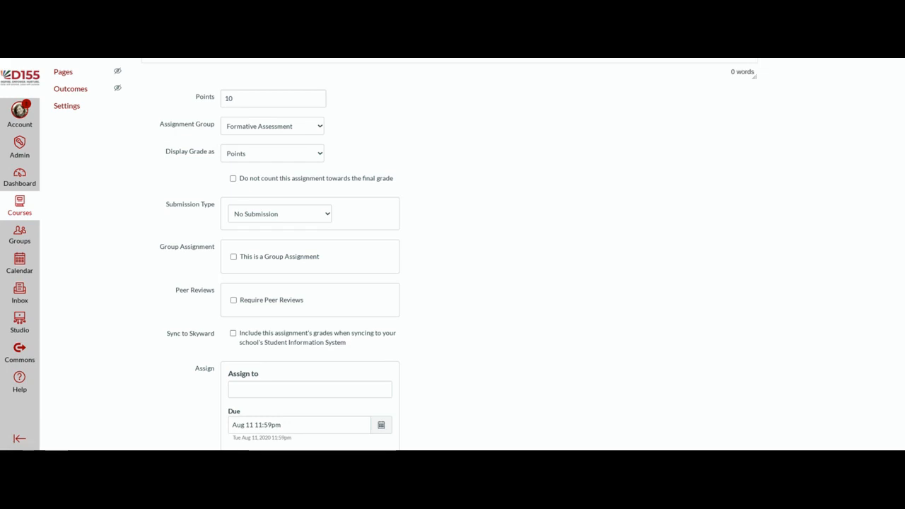
Step: Change the Submission Type dropdown from No Submission to Online
{"action": "left_click", "coordinate": [279, 213]}
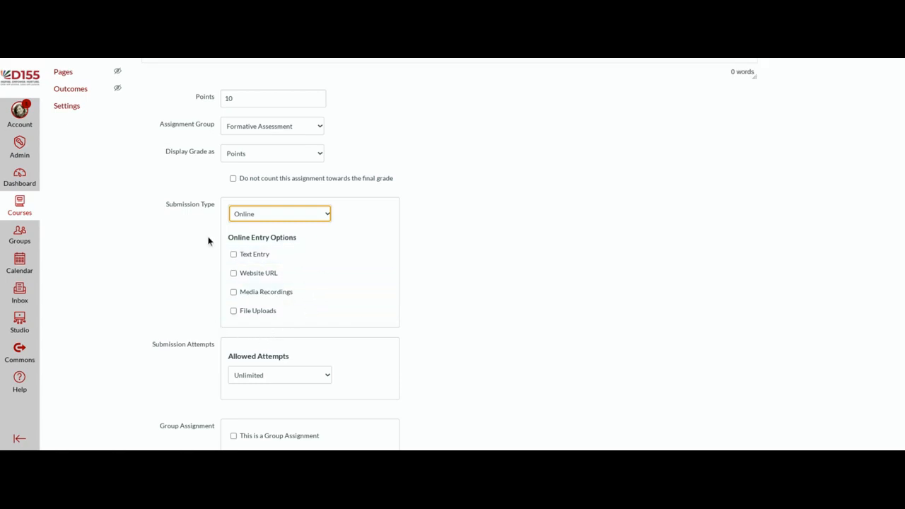
Step: Check Text Entry and try Unicheck plagiarism review, then set Plagiarism Review back to None
{"action": "left_click", "coordinate": [234, 258]}
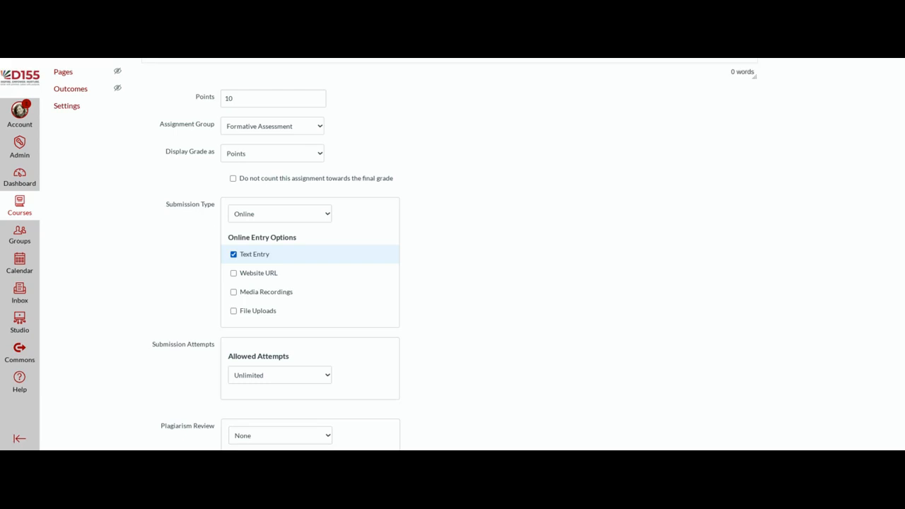
{"action": "scroll", "coordinate": [307, 319], "scroll_direction": "down", "scroll_amount": 2}
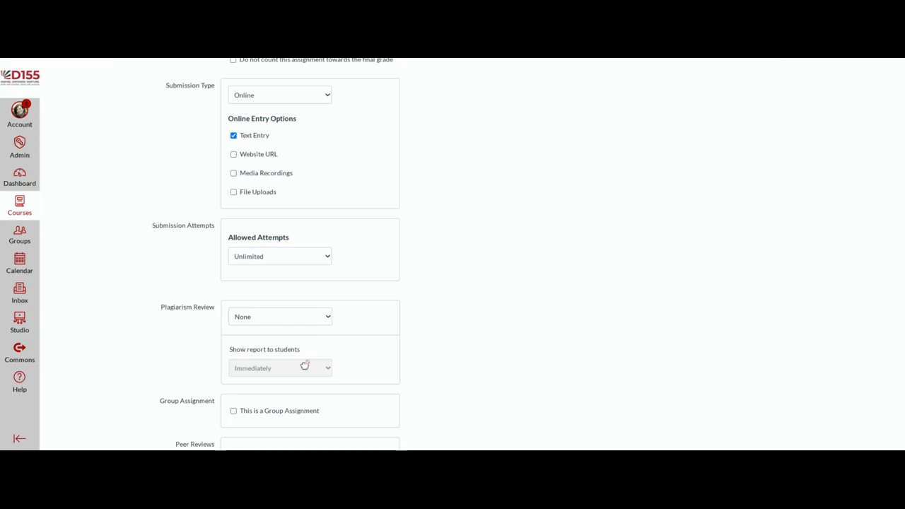
{"action": "left_click", "coordinate": [306, 362]}
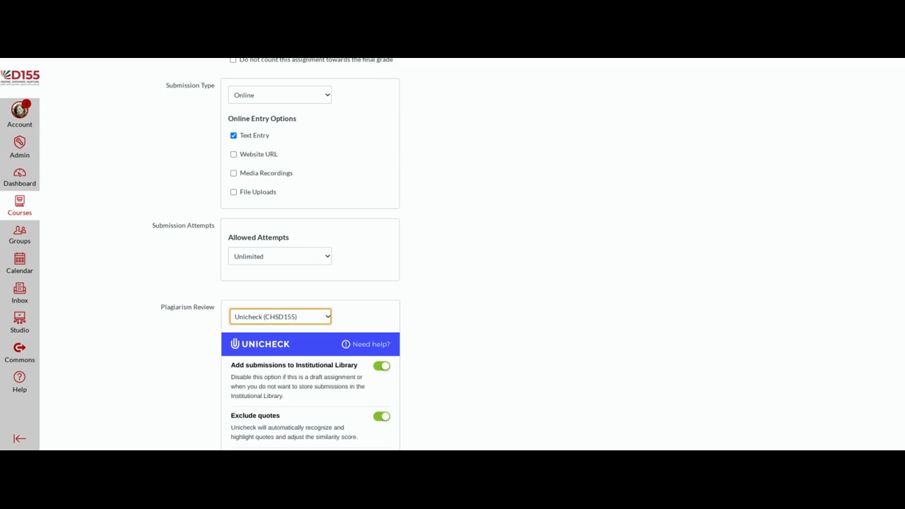
{"action": "left_click", "coordinate": [293, 332]}
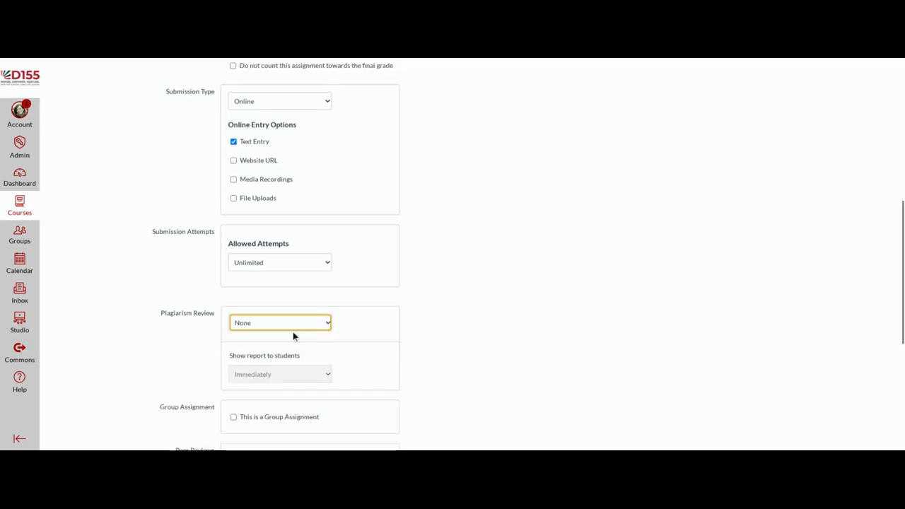
{"action": "scroll", "coordinate": [293, 332], "scroll_direction": "up", "scroll_amount": 1}
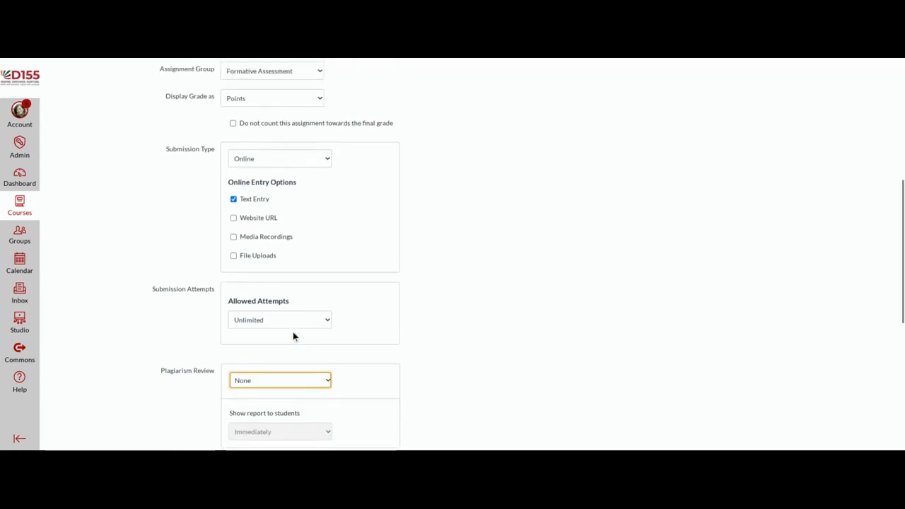
Step: Uncheck Text Entry and try Website URL and Media Recordings, leaving only File Uploads checked
{"action": "left_click", "coordinate": [234, 200]}
{"action": "left_click", "coordinate": [234, 219]}
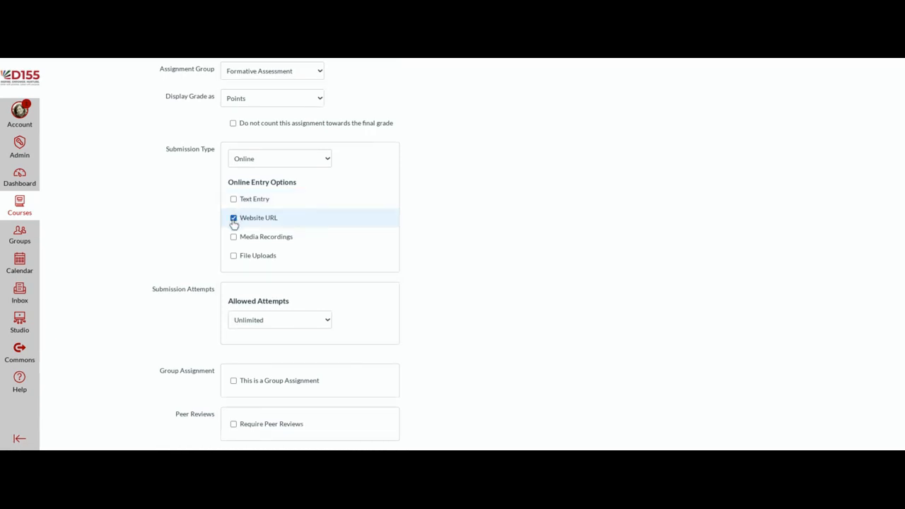
{"action": "left_click", "coordinate": [233, 219]}
{"action": "left_click", "coordinate": [234, 238]}
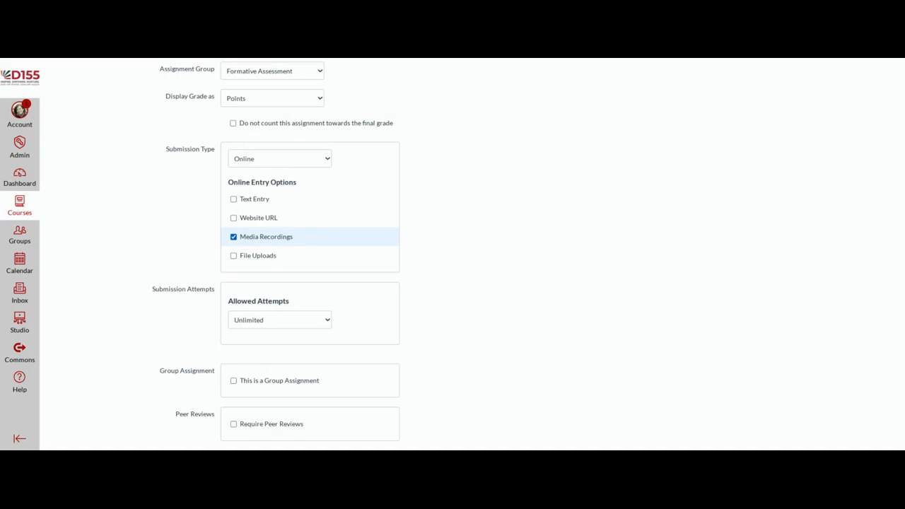
{"action": "left_click", "coordinate": [234, 239]}
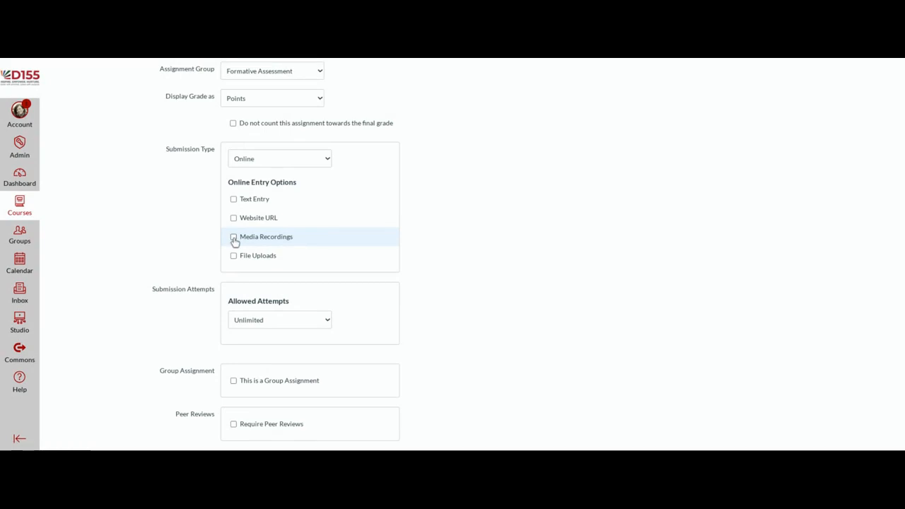
{"action": "left_click", "coordinate": [234, 257]}
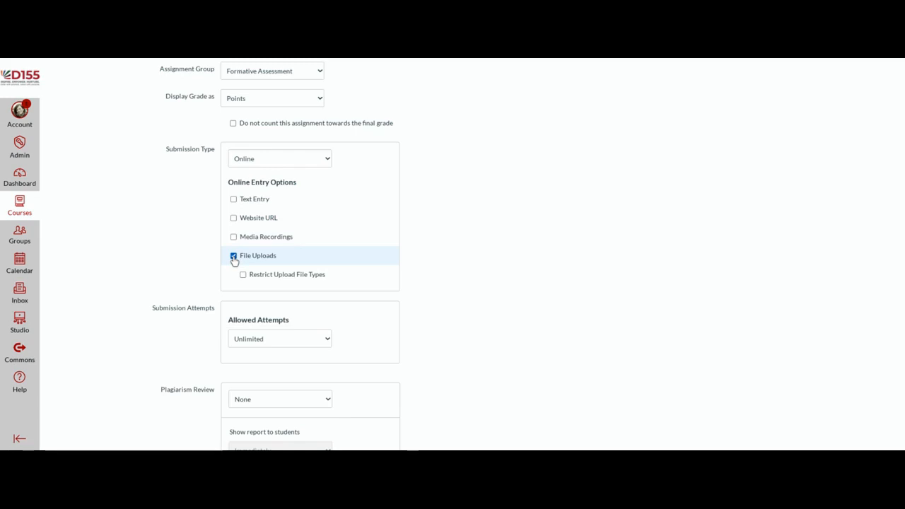
{"action": "scroll", "coordinate": [234, 261], "scroll_direction": "down", "scroll_amount": 1}
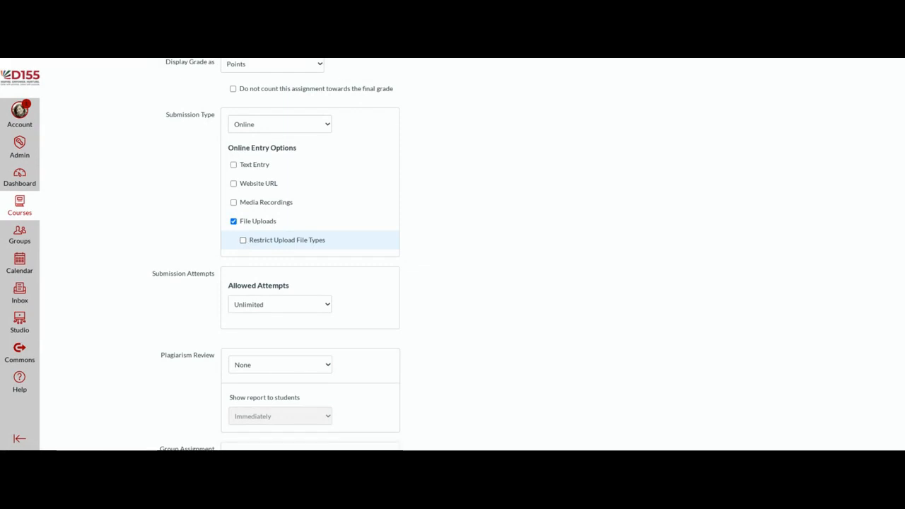
Step: Restrict upload file types to jpeg, png, pdf, then uncheck File Uploads
{"action": "left_click", "coordinate": [244, 241]}
{"action": "left_click", "coordinate": [278, 259]}
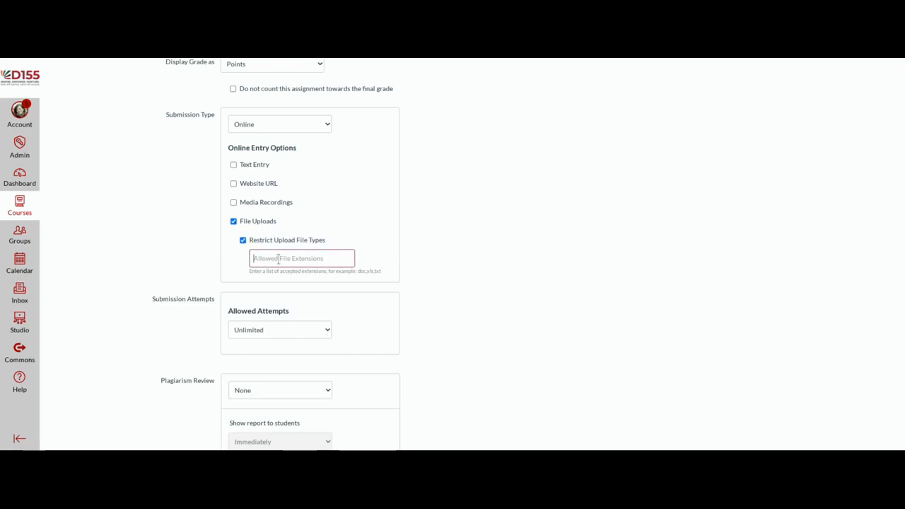
{"action": "type", "text": "jpeg, png, pdf"}
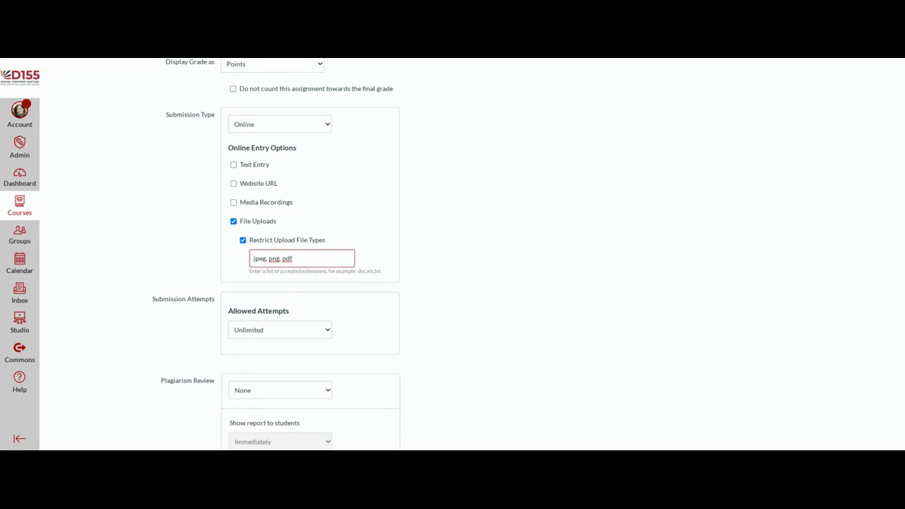
{"action": "scroll", "coordinate": [414, 257], "scroll_direction": "down", "scroll_amount": 1}
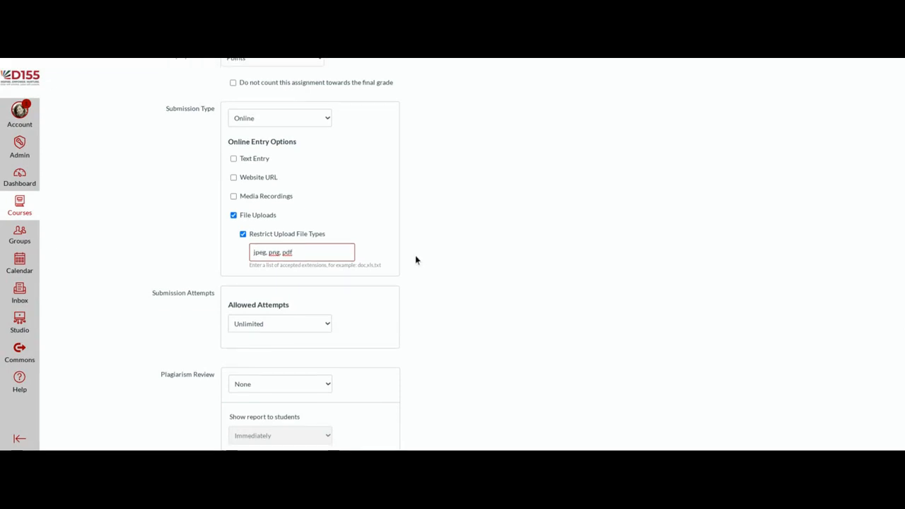
{"action": "left_click", "coordinate": [234, 216]}
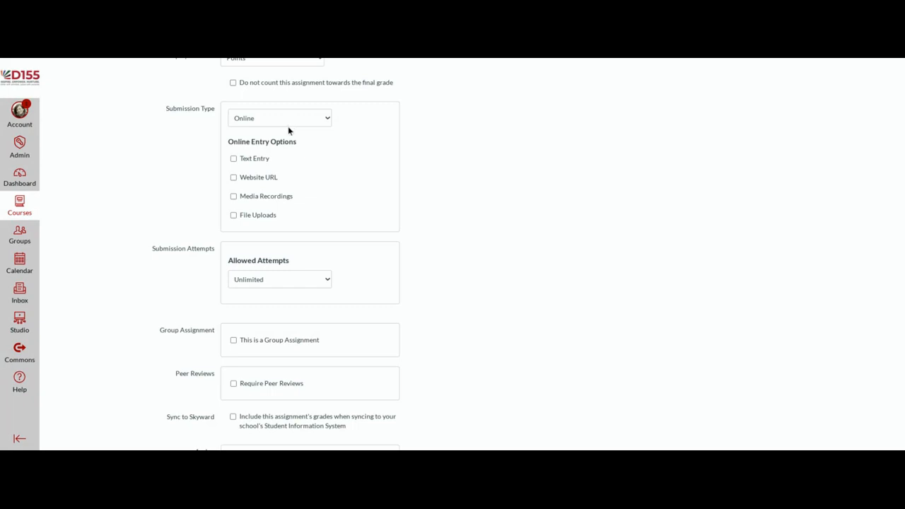
Step: Switch the submission type to External Tool and choose the Google Docs Cloud Assignment tool
{"action": "left_click", "coordinate": [288, 126]}
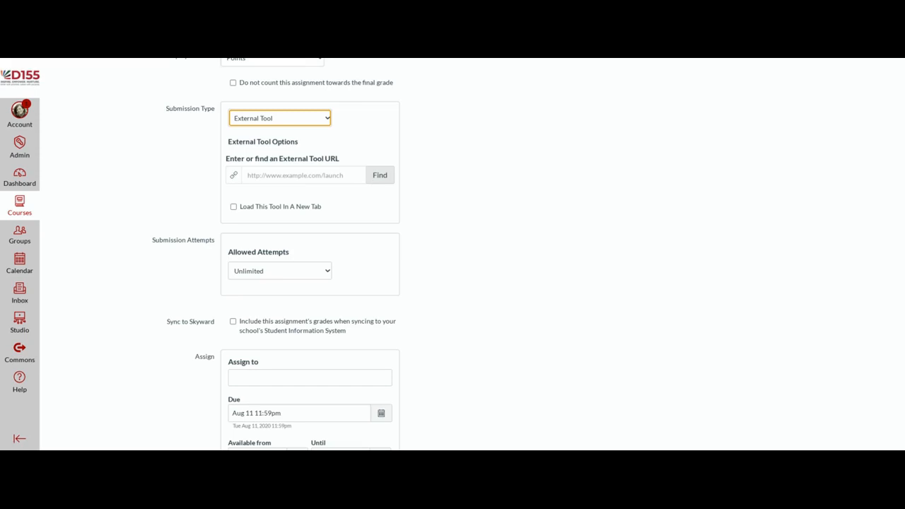
{"action": "left_click", "coordinate": [380, 175]}
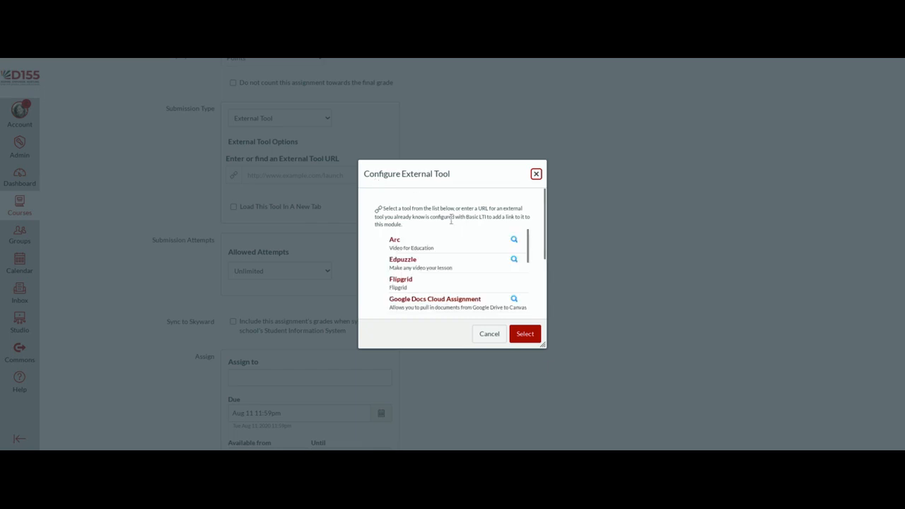
{"action": "scroll", "coordinate": [469, 237], "scroll_direction": "down", "scroll_amount": 1}
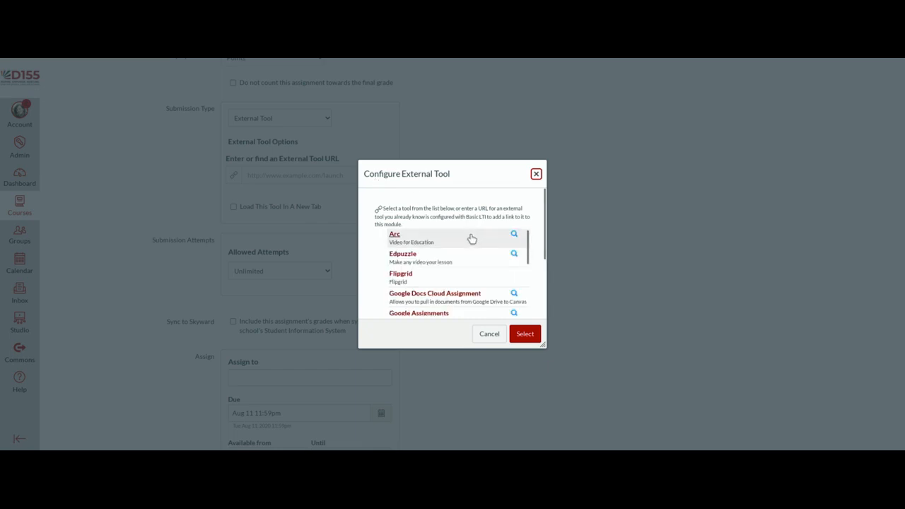
{"action": "scroll", "coordinate": [474, 241], "scroll_direction": "up", "scroll_amount": 1}
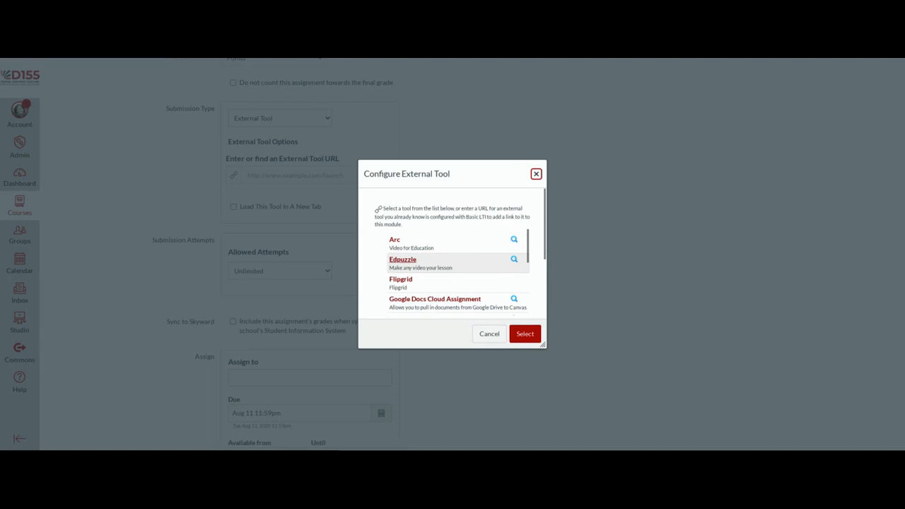
{"action": "scroll", "coordinate": [465, 265], "scroll_direction": "down", "scroll_amount": 1}
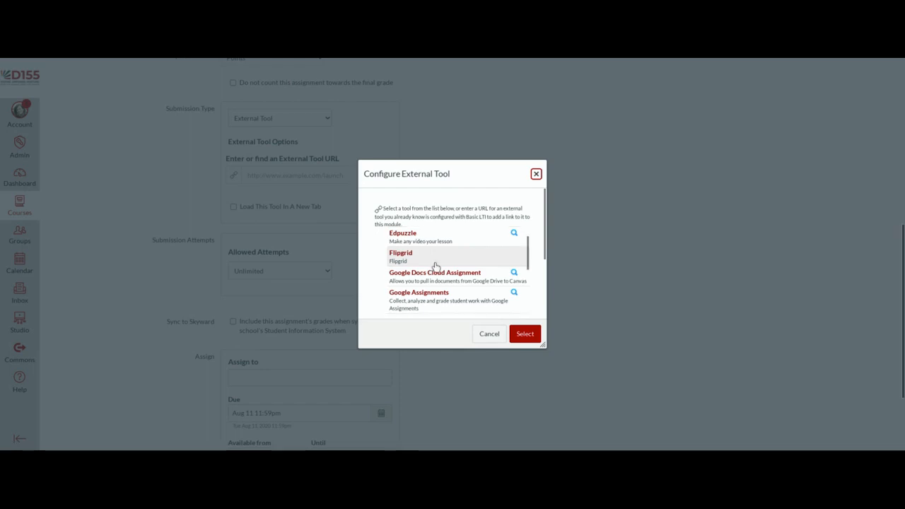
{"action": "scroll", "coordinate": [447, 260], "scroll_direction": "down", "scroll_amount": 1}
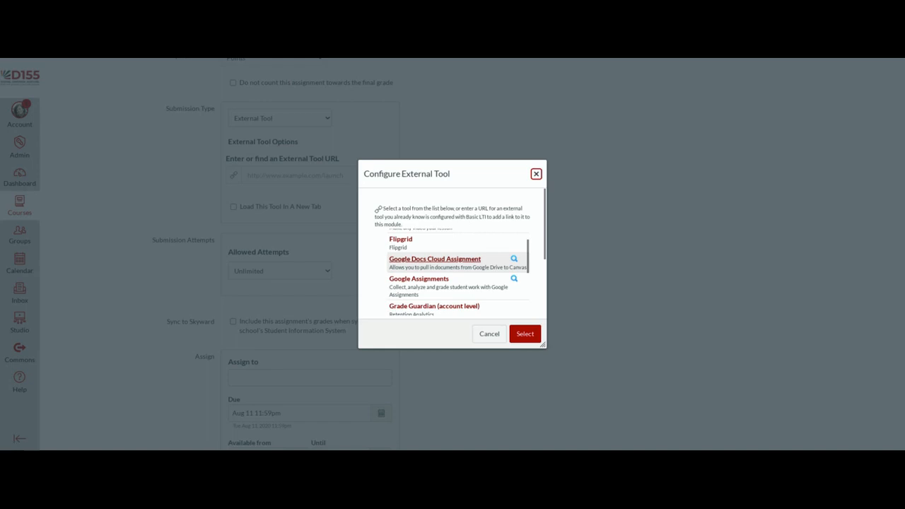
{"action": "left_click", "coordinate": [465, 265]}
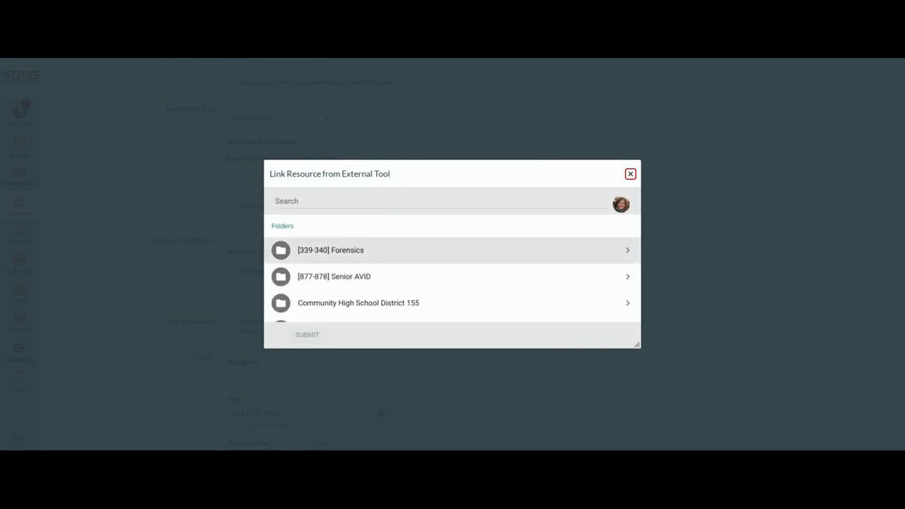
Step: Link Sample Google Doc as the cloud assignment file and confirm the tool selection
{"action": "scroll", "coordinate": [462, 262], "scroll_direction": "down", "scroll_amount": 5}
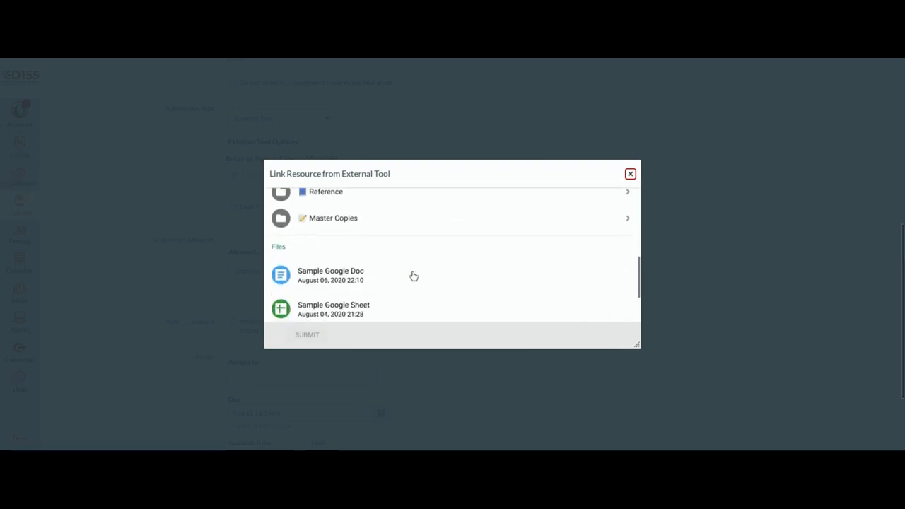
{"action": "left_click", "coordinate": [343, 285]}
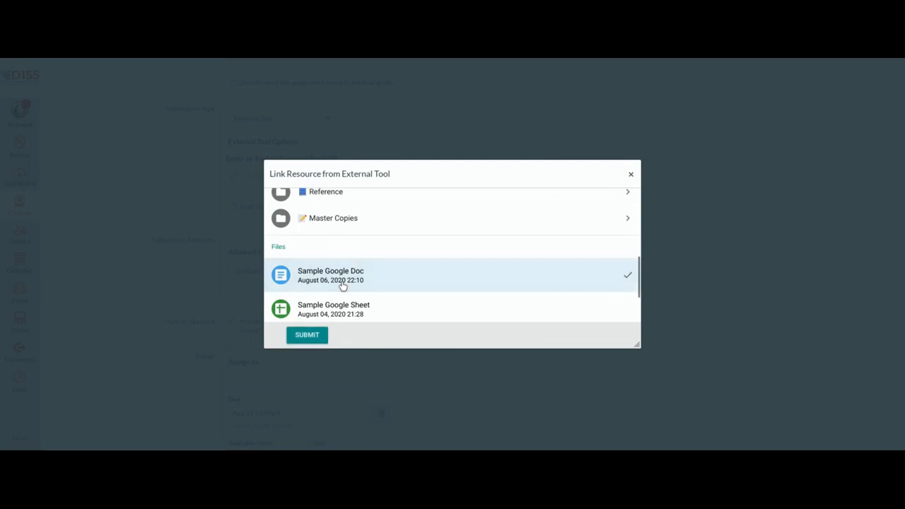
{"action": "left_click", "coordinate": [318, 340]}
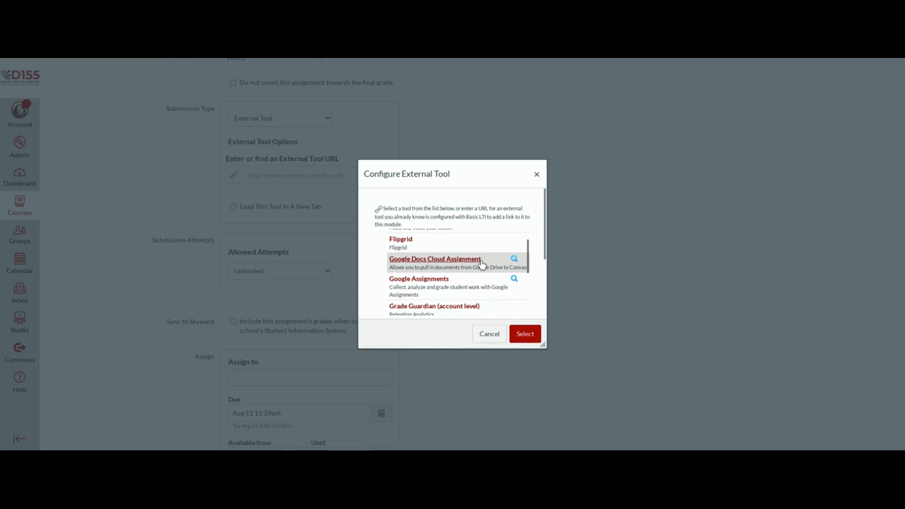
{"action": "left_click", "coordinate": [533, 333]}
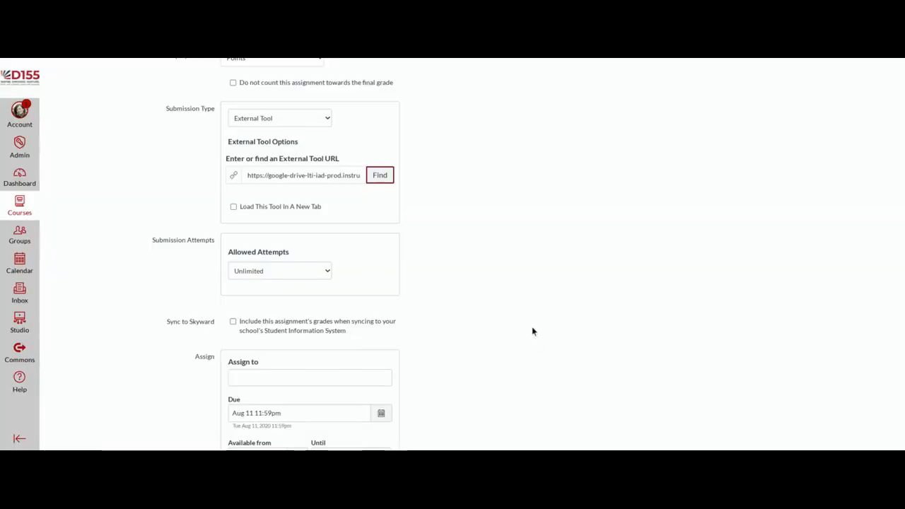
Step: Save the assignment, assigned to Everyone and due Aug 11 at 11:59pm
{"action": "scroll", "coordinate": [533, 329], "scroll_direction": "down", "scroll_amount": 1}
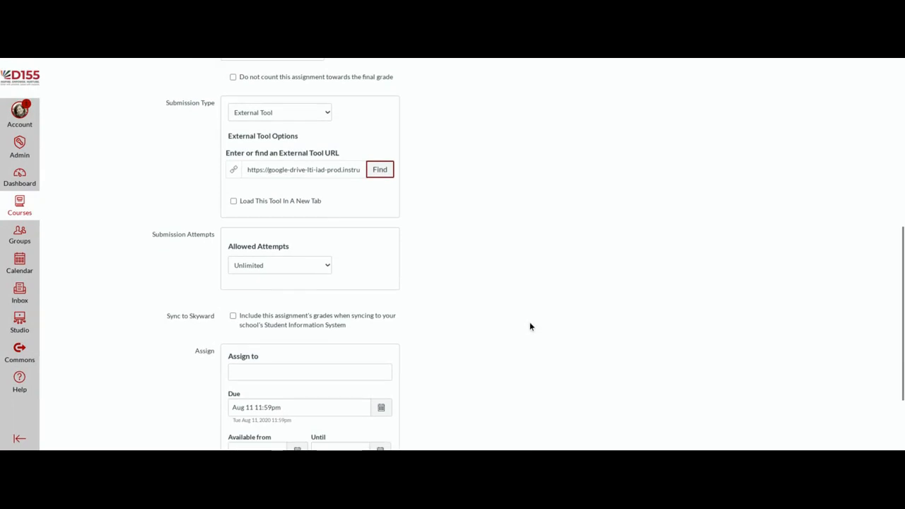
{"action": "scroll", "coordinate": [530, 327], "scroll_direction": "down", "scroll_amount": 3}
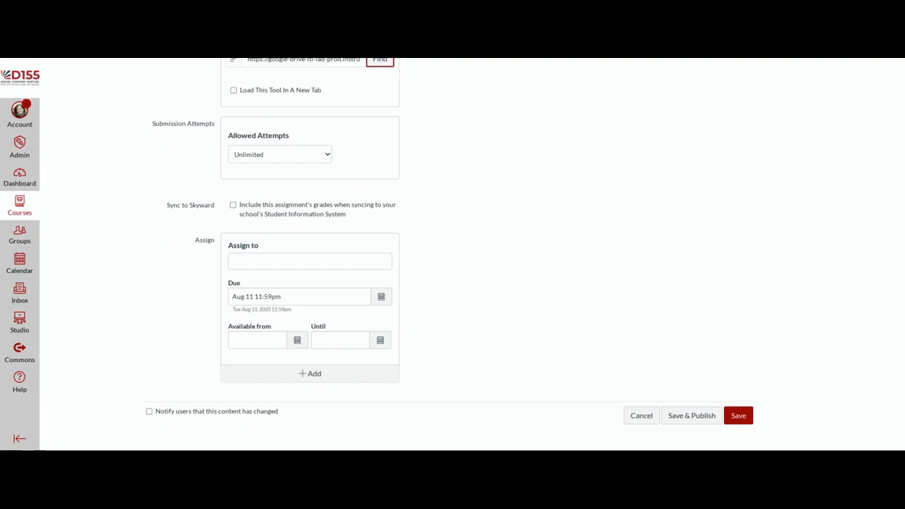
{"action": "left_click", "coordinate": [739, 420]}
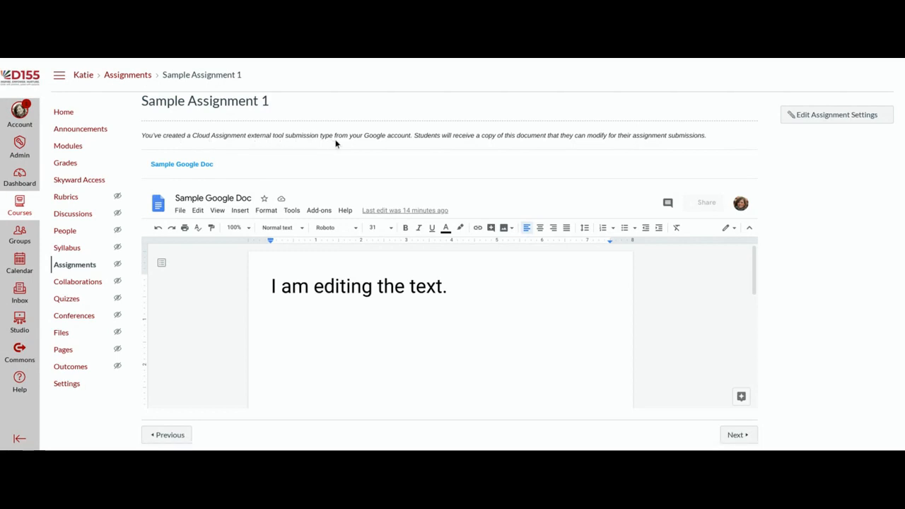
Step: Review the note about students receiving a copy and scroll through the embedded Sample Google Doc
{"action": "left_click_drag", "start_coordinate": [413, 135], "coordinate": [707, 142]}
{"action": "left_click", "coordinate": [719, 149]}
{"action": "scroll", "coordinate": [424, 317], "scroll_direction": "down", "scroll_amount": 5}
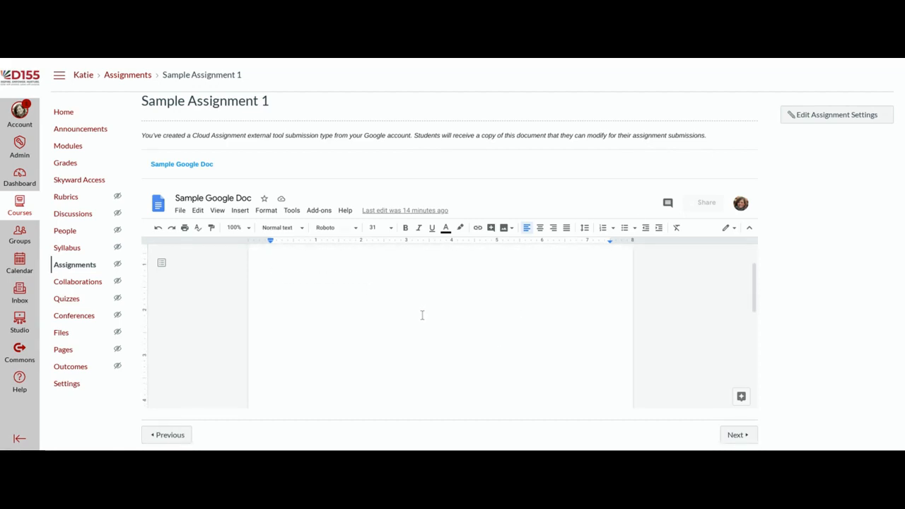
{"action": "scroll", "coordinate": [422, 314], "scroll_direction": "down", "scroll_amount": 3}
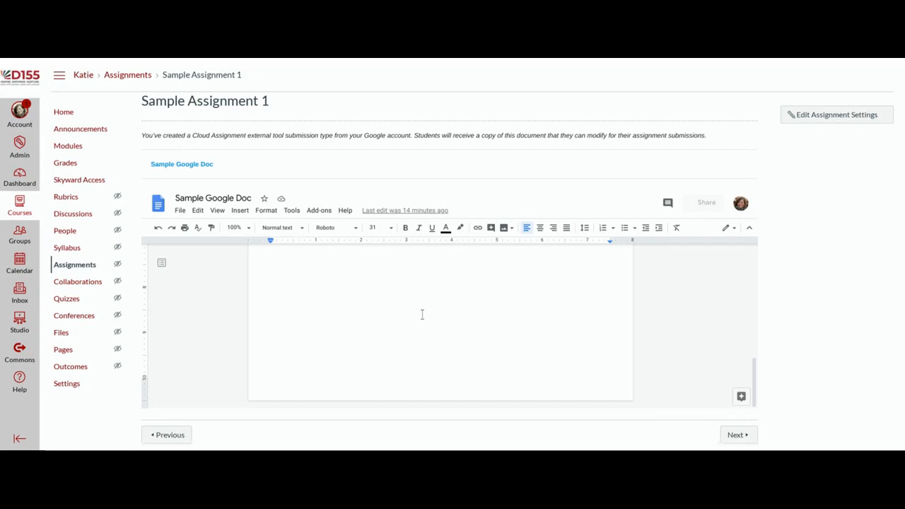
{"action": "scroll", "coordinate": [422, 314], "scroll_direction": "up", "scroll_amount": 1}
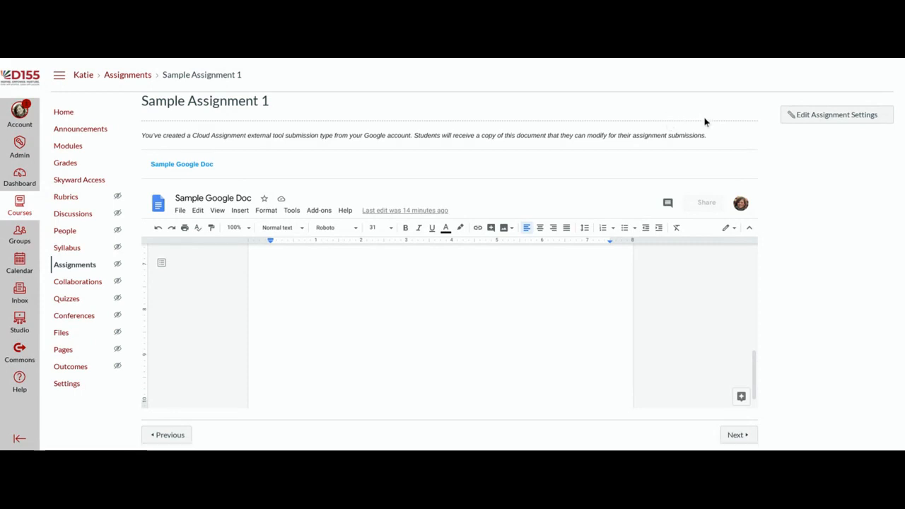
{"action": "scroll", "coordinate": [685, 286], "scroll_direction": "up", "scroll_amount": 5}
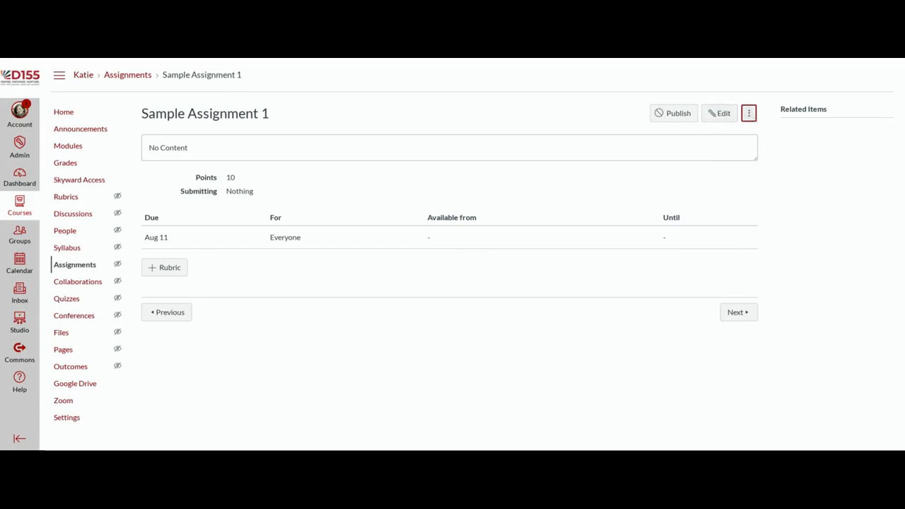
Step: Dismiss the assignment's ⋮ options menu and go to the course Modules page
{"action": "left_click", "coordinate": [749, 116]}
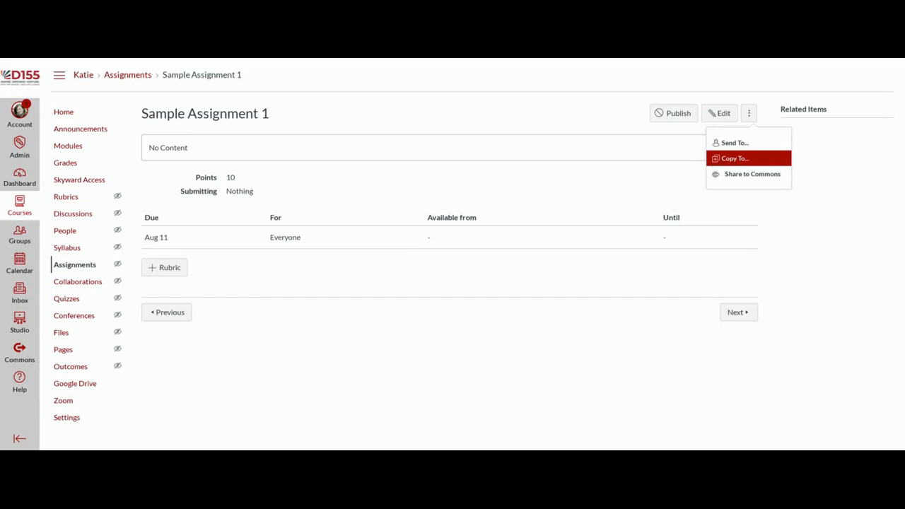
{"action": "left_click", "coordinate": [631, 163]}
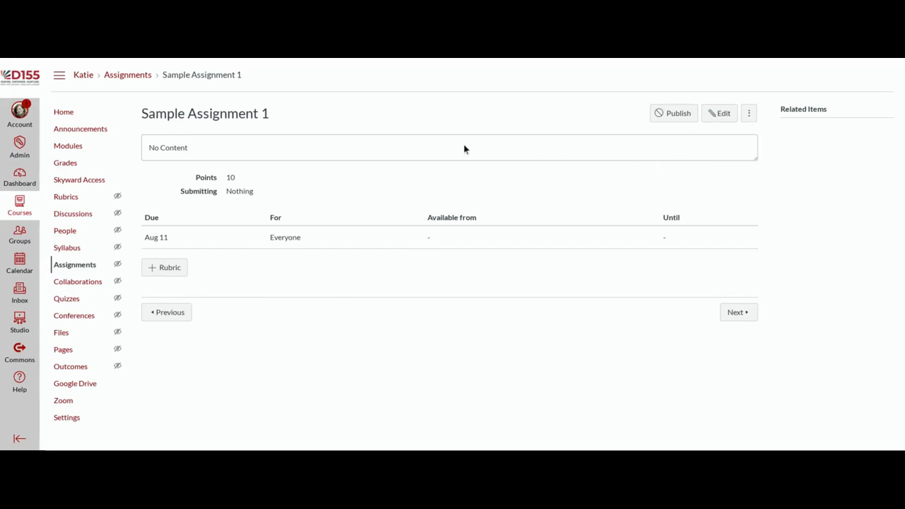
{"action": "left_click", "coordinate": [60, 152]}
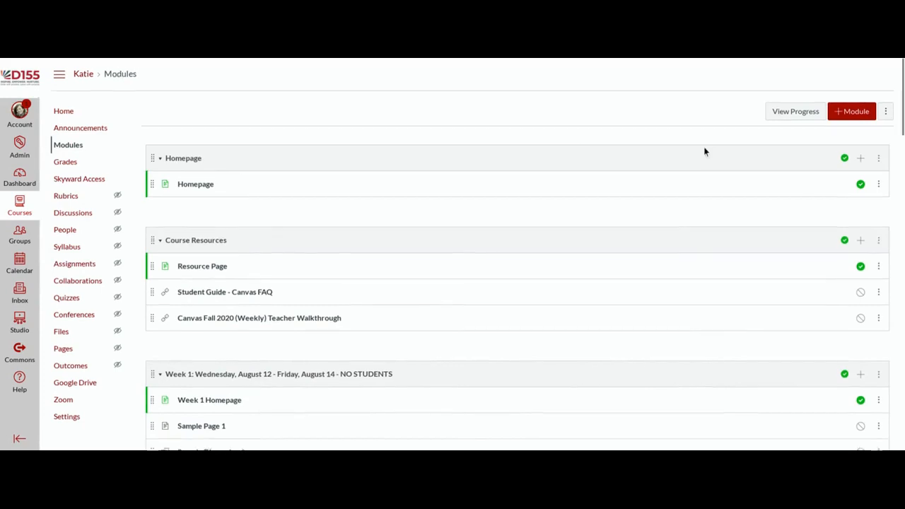
Step: Publish Sample Page 1 and Sample Assignment 1 in Week 1, leaving Sample Discussion 1 unpublished
{"action": "scroll", "coordinate": [704, 148], "scroll_direction": "down", "scroll_amount": 1}
{"action": "scroll", "coordinate": [703, 148], "scroll_direction": "down", "scroll_amount": 3}
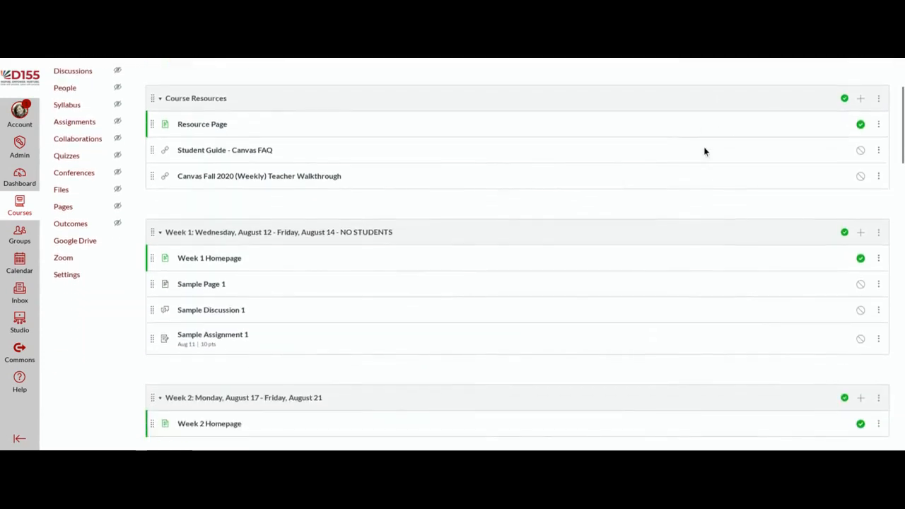
{"action": "scroll", "coordinate": [704, 147], "scroll_direction": "down", "scroll_amount": 2}
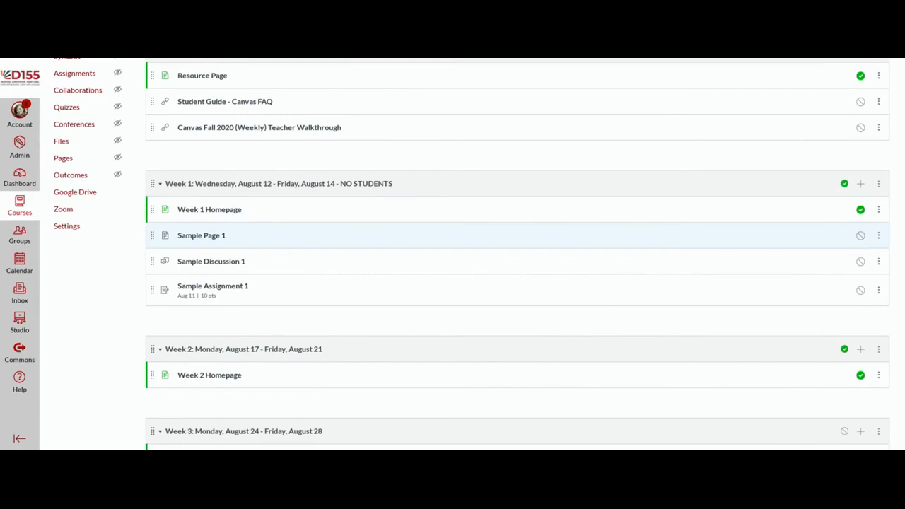
{"action": "left_click", "coordinate": [861, 238]}
{"action": "left_click", "coordinate": [860, 262]}
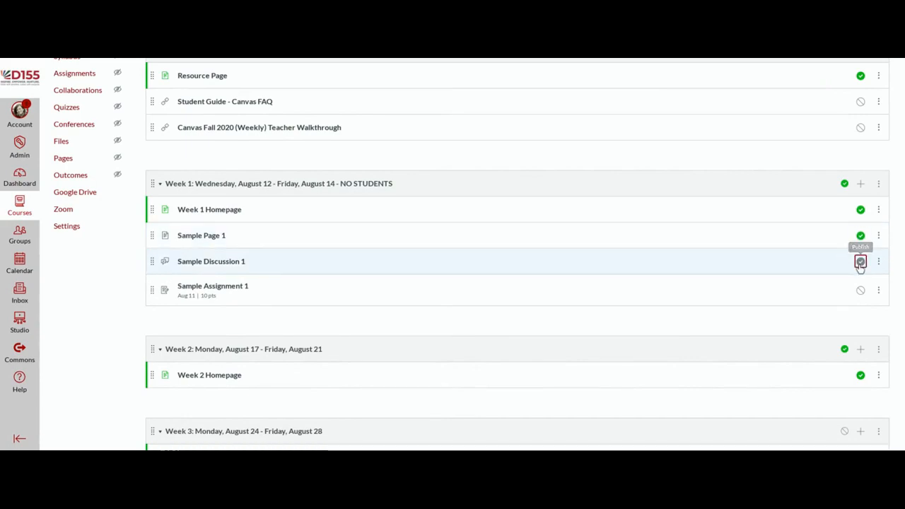
{"action": "left_click", "coordinate": [861, 290]}
{"action": "left_click", "coordinate": [861, 262]}
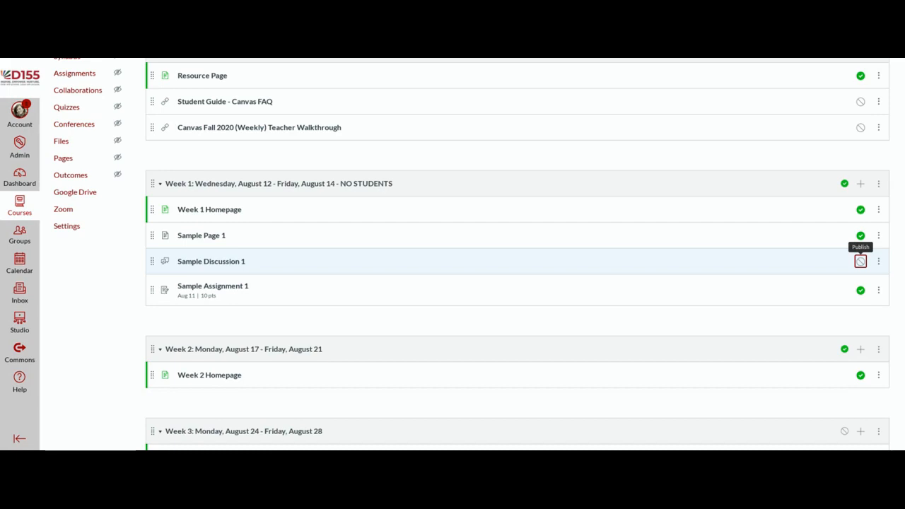
{"action": "scroll", "coordinate": [826, 263], "scroll_direction": "up", "scroll_amount": 3}
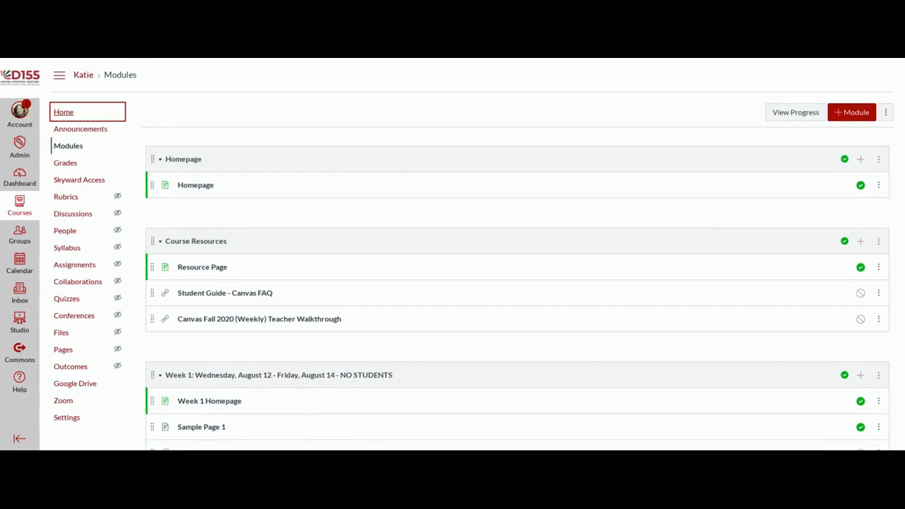
Step: Go to the course Home page and publish the course from Course Status
{"action": "left_click", "coordinate": [63, 112]}
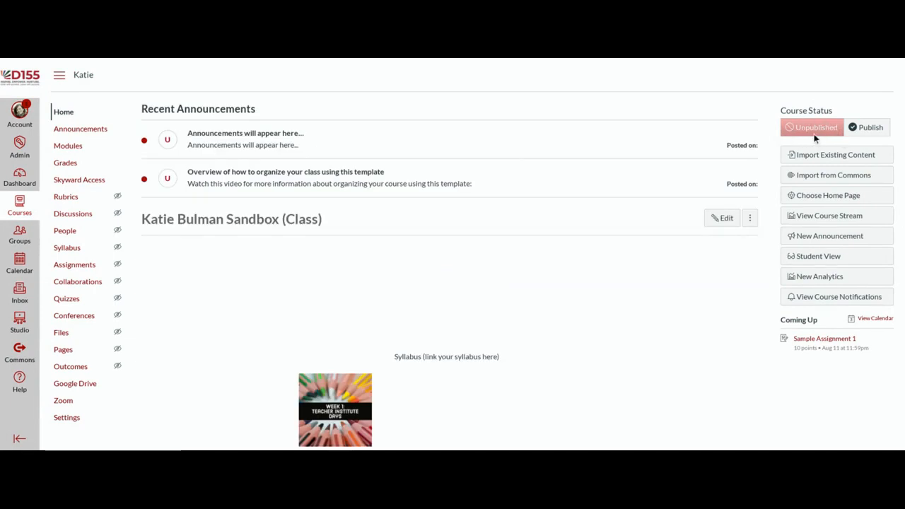
{"action": "left_click", "coordinate": [871, 132]}
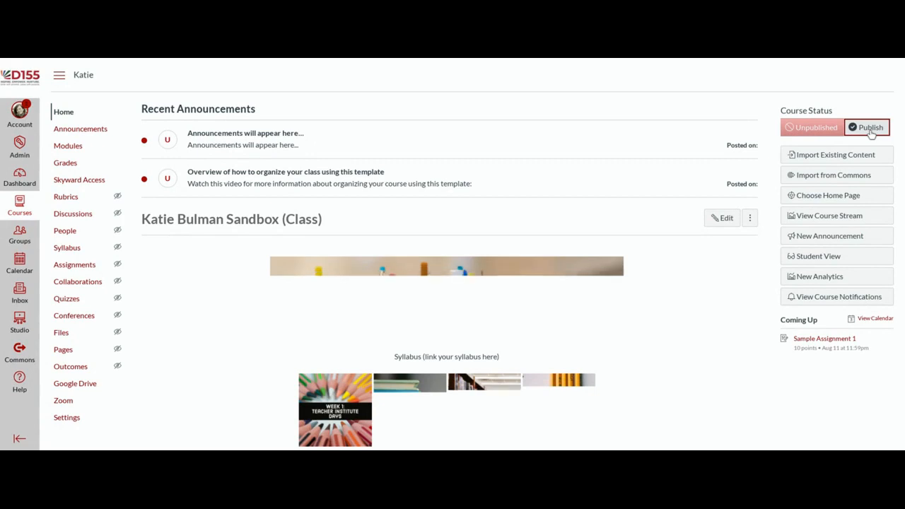